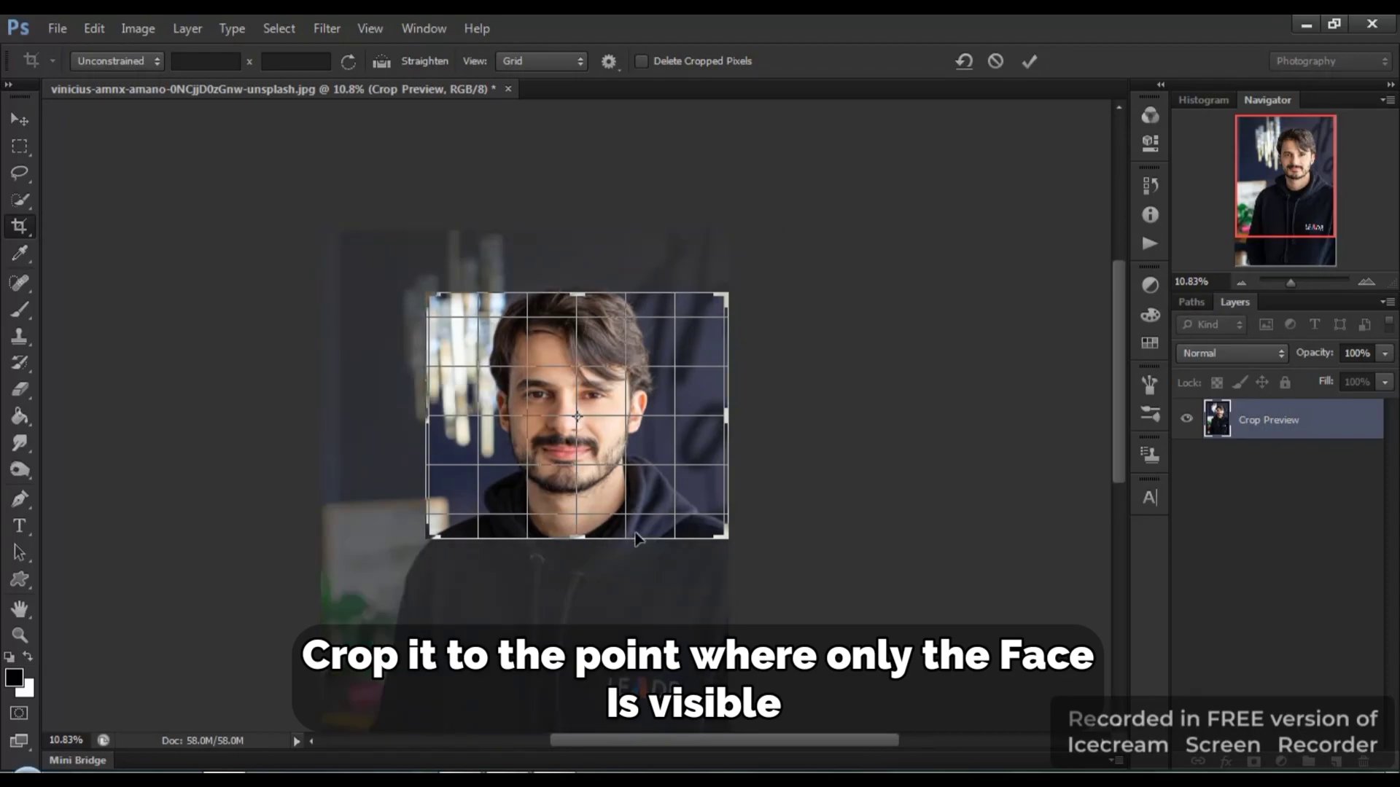
Crop the portrait tightly around the man's face and fit the result to the window.
drag(569, 544, 569, 538)
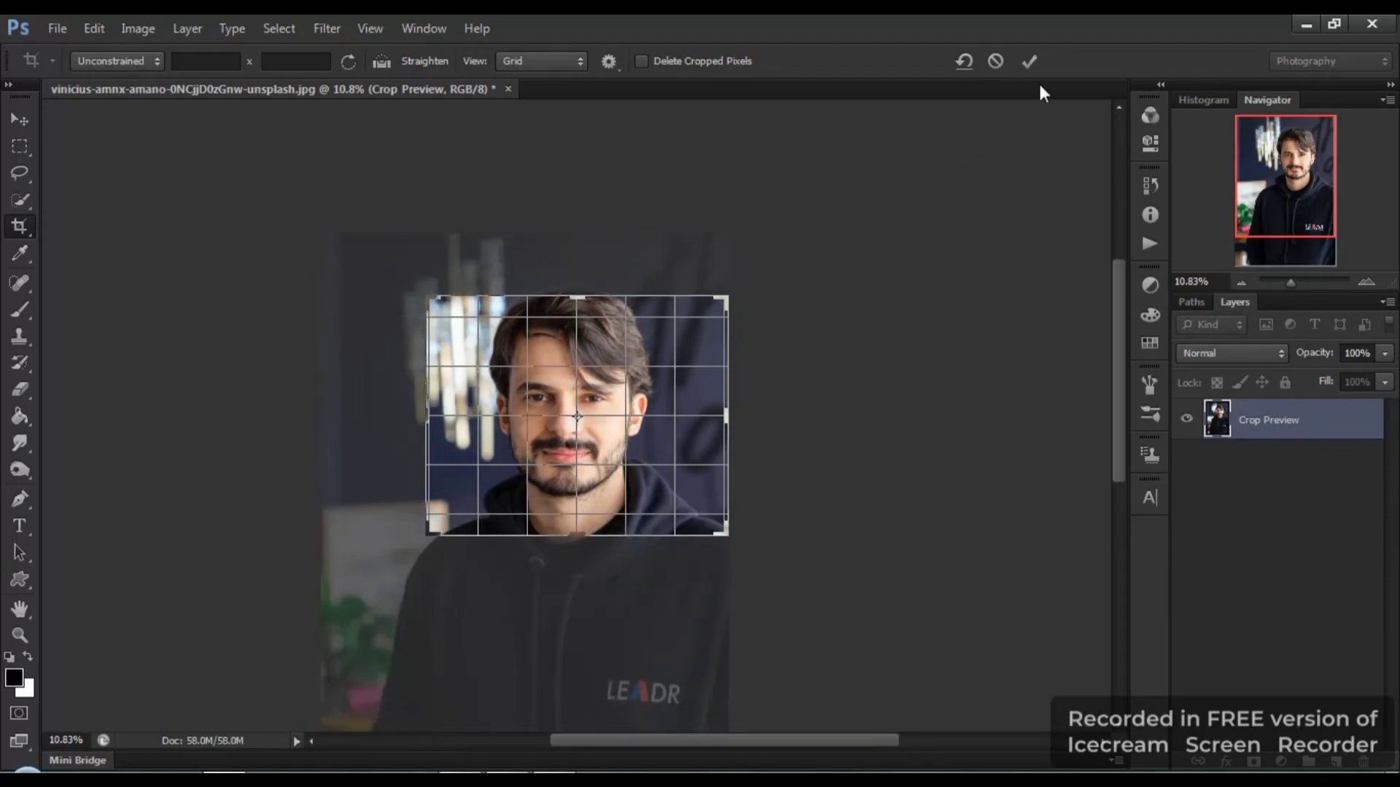
click(1028, 61)
key(ctrl+0)
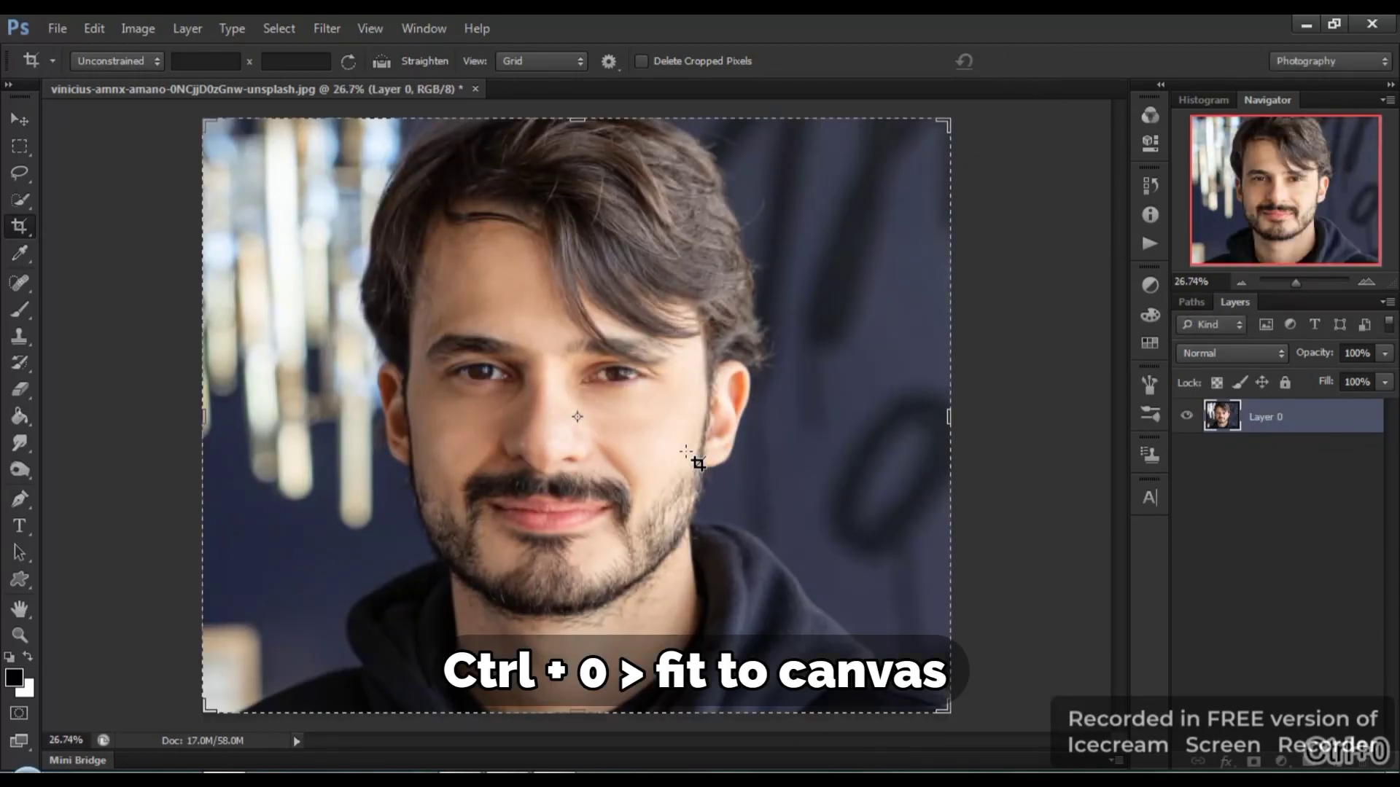
Select the man with the Quick Selection tool at brush size 200, subtracting the excess background beside his hair.
click(20, 199)
key(bracketright)
key(bracketright)
key(bracketright)
mouse_move(553, 252)
mouse_down()
mouse_move(680, 225)
mouse_move(713, 331)
mouse_move(714, 430)
mouse_up()
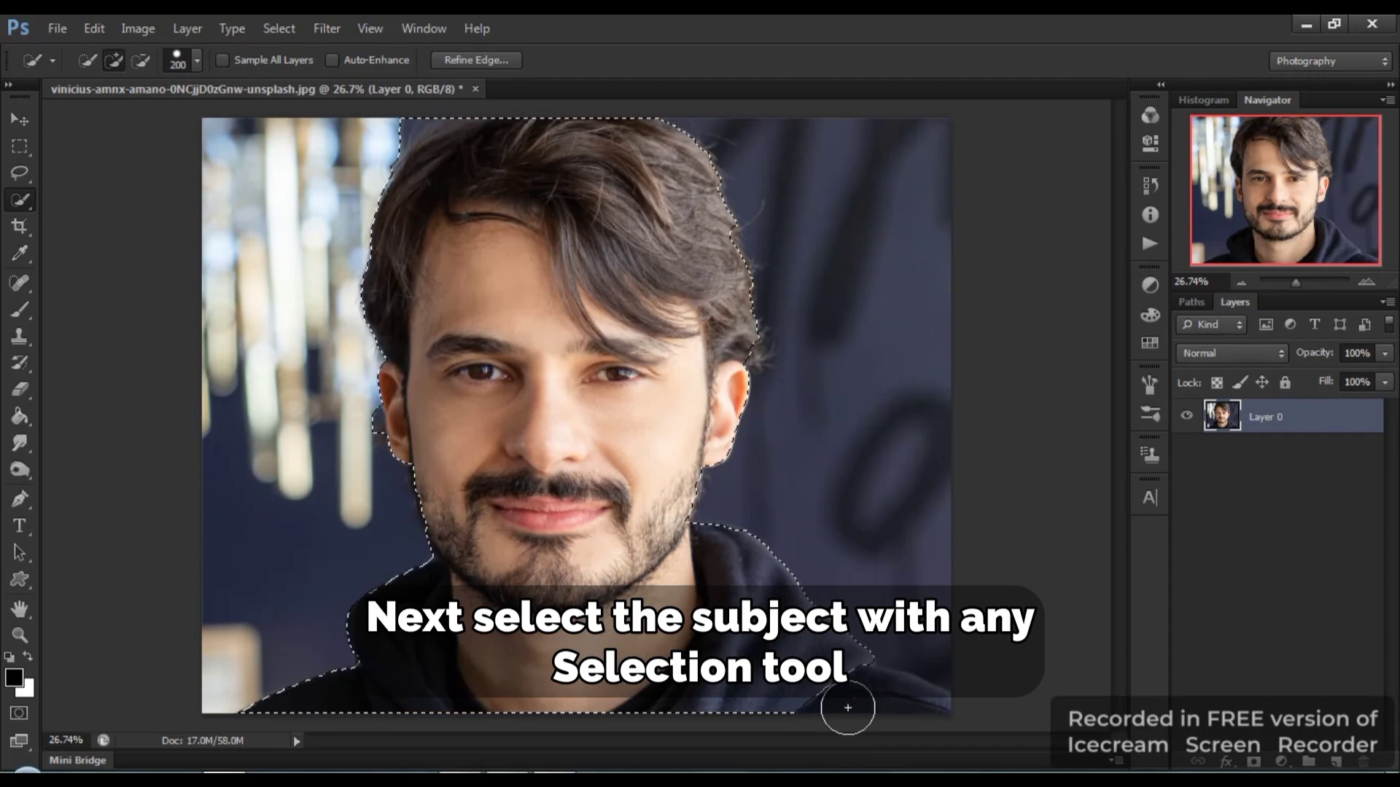
drag(837, 697, 493, 474)
key(alt)
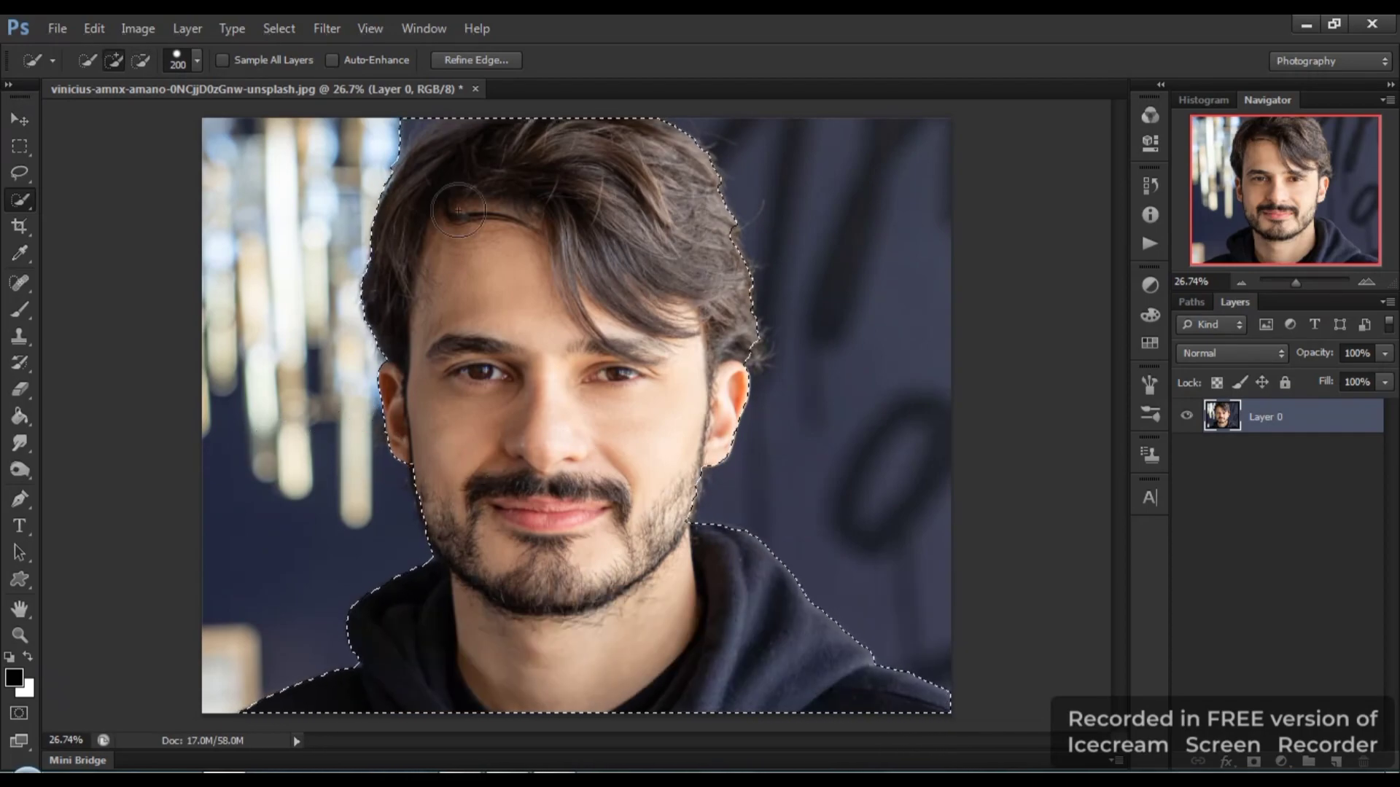
alt+click(365, 140)
Refine the selection's edge with Smart Radius at 10 px and output the cutout to a new layer.
key(ctrl+alt+r)
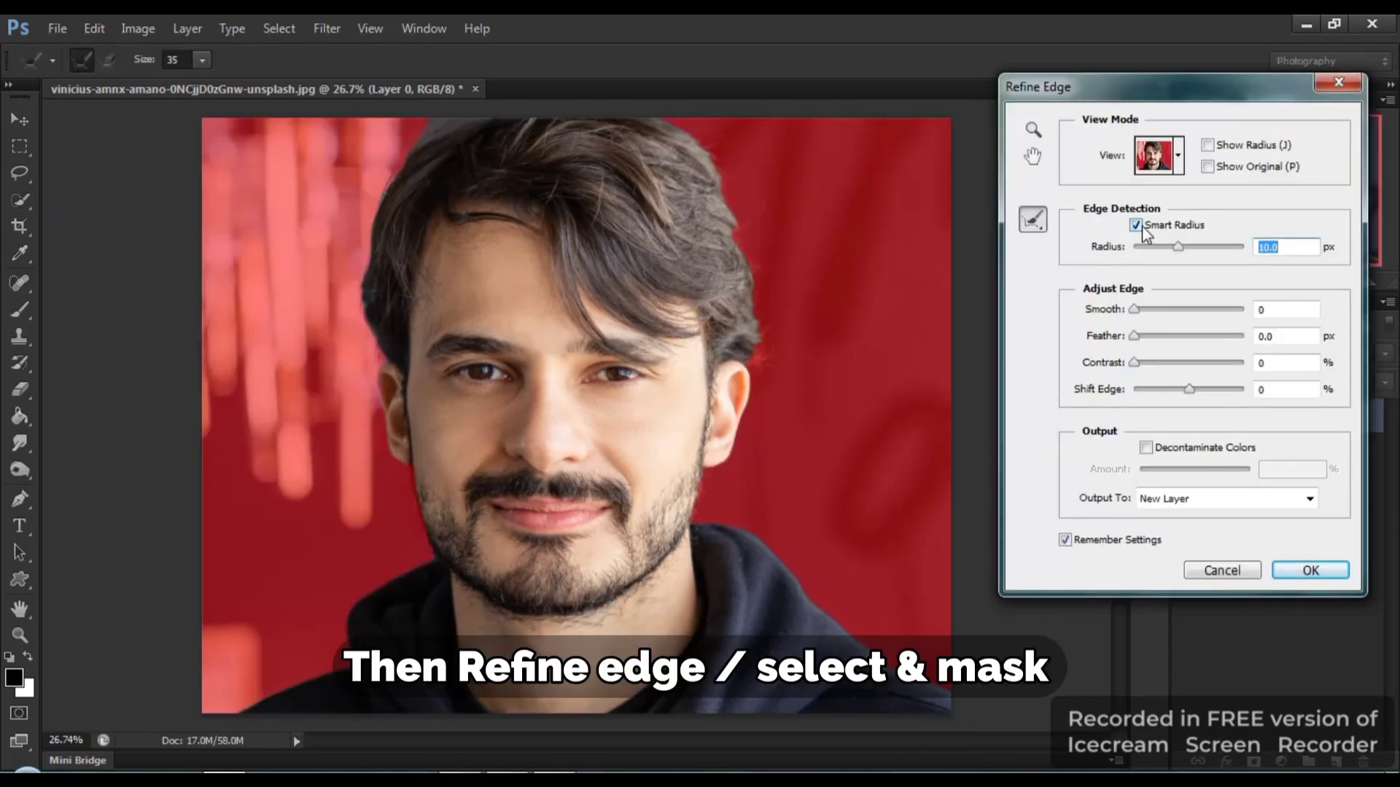
click(1192, 498)
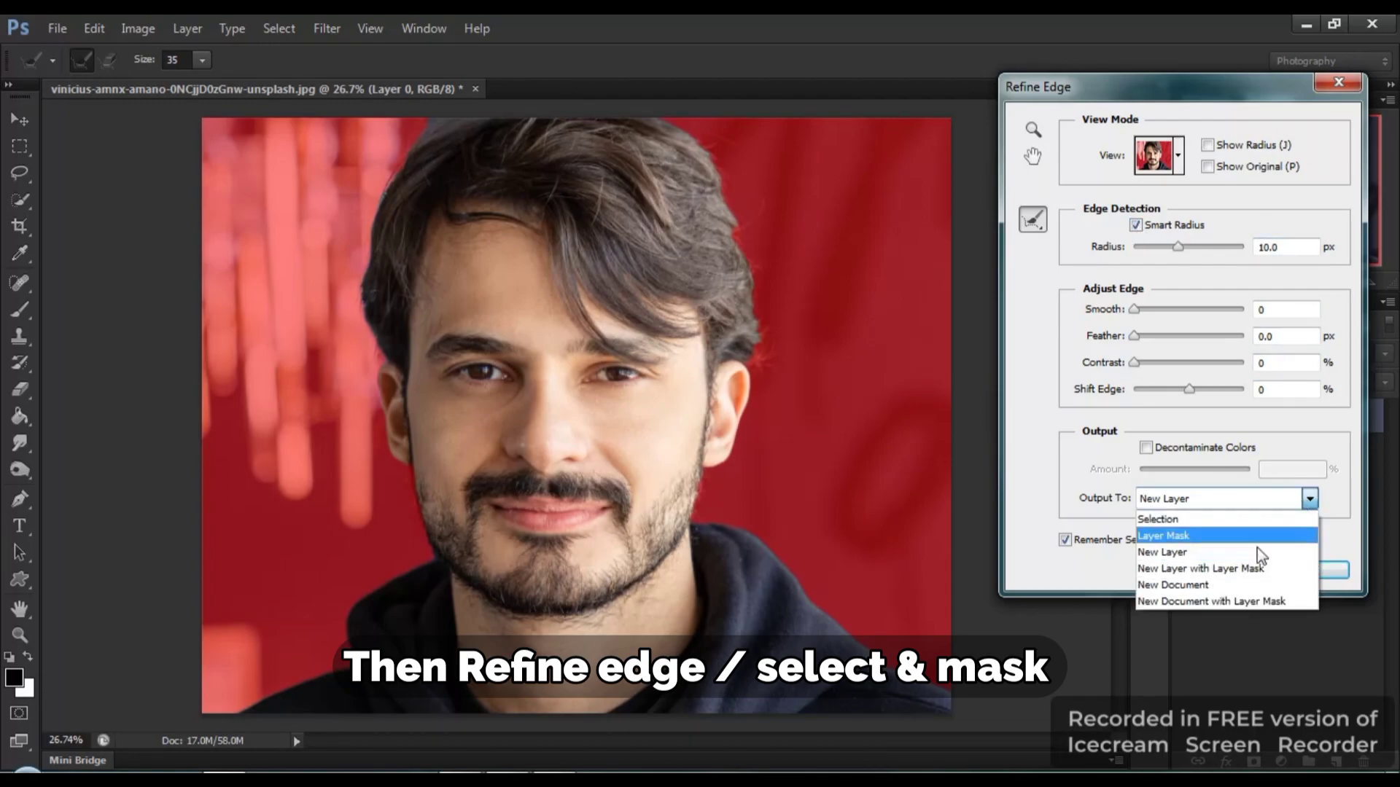
click(1216, 543)
click(1310, 569)
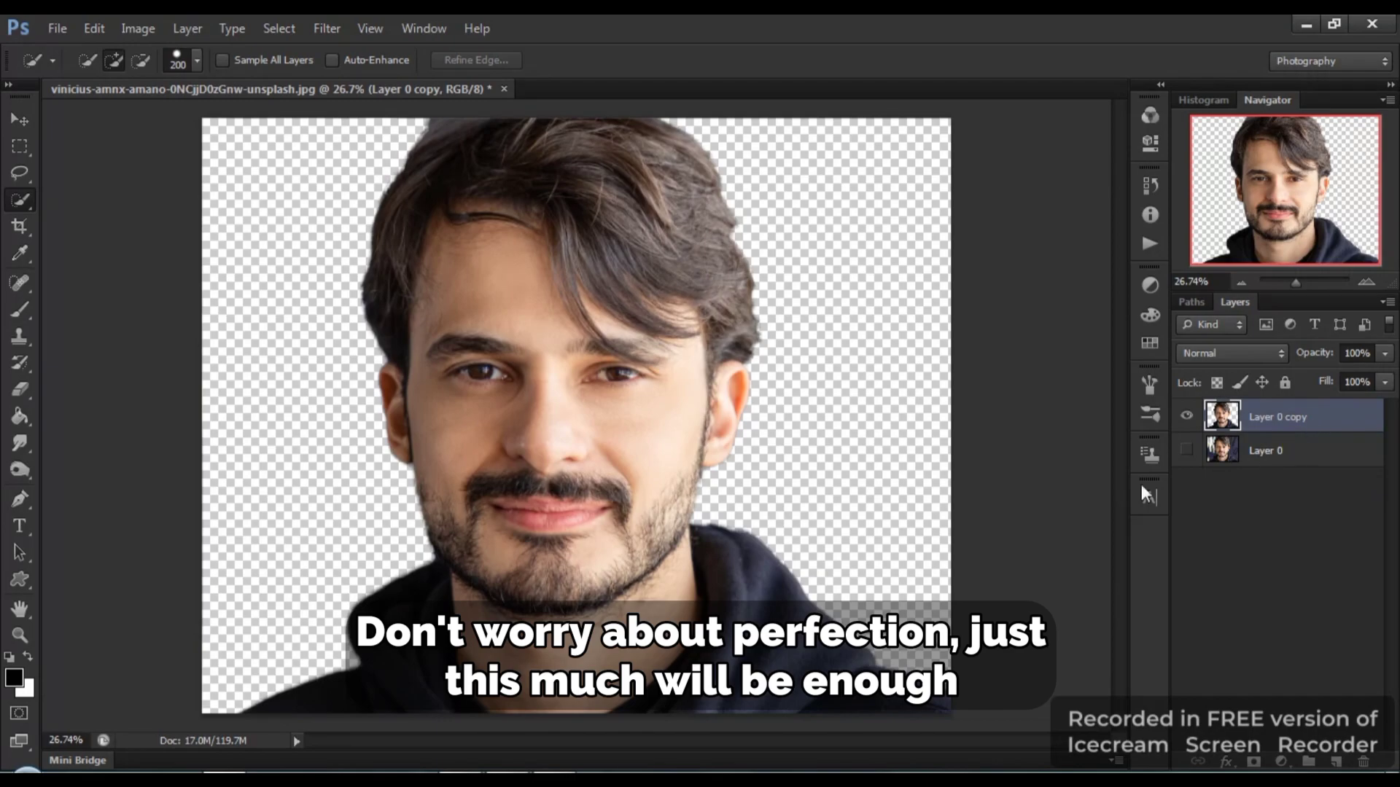
Desaturate the cutout portrait layer.
click(138, 27)
mouse_move(194, 82)
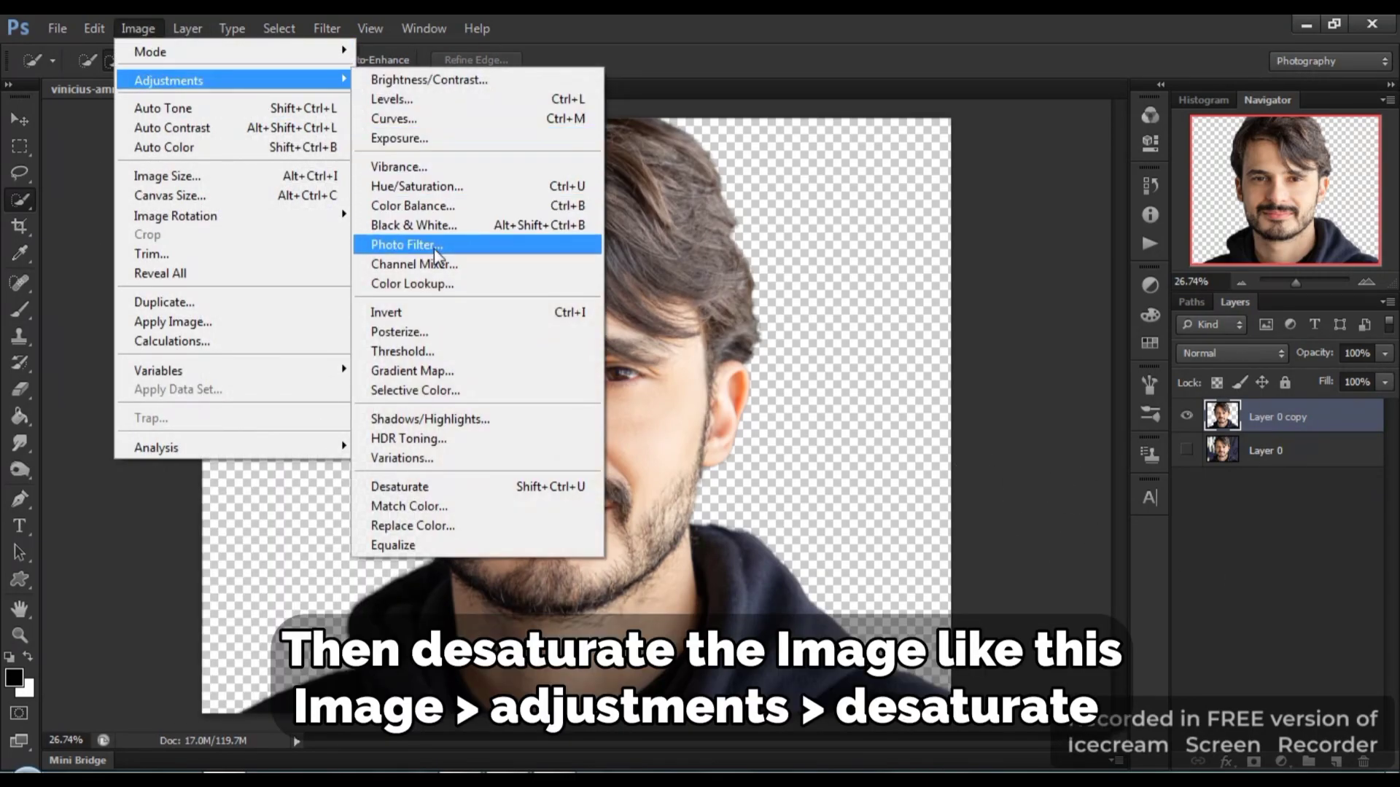
click(467, 487)
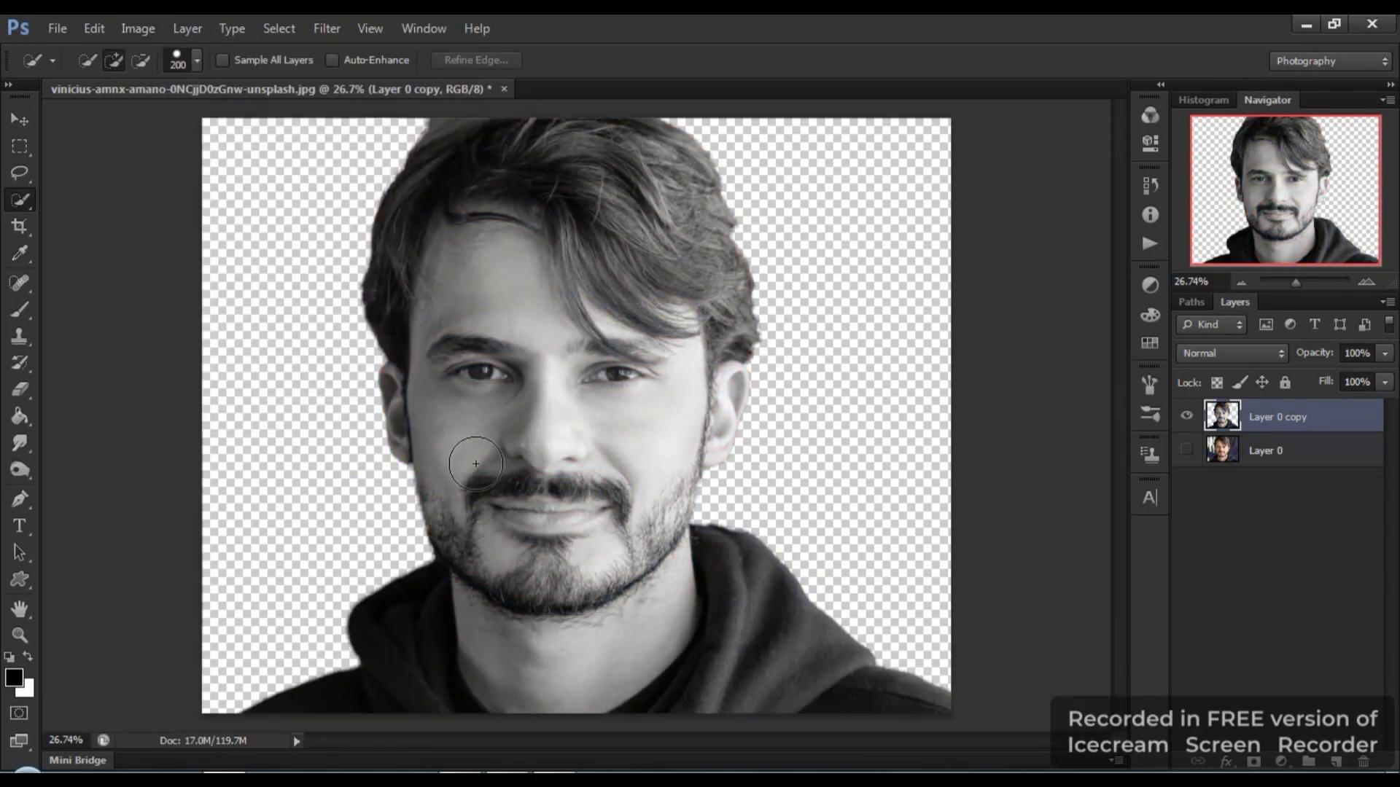
Add a new layer beneath the cutout portrait and fill it with black.
click(1297, 446)
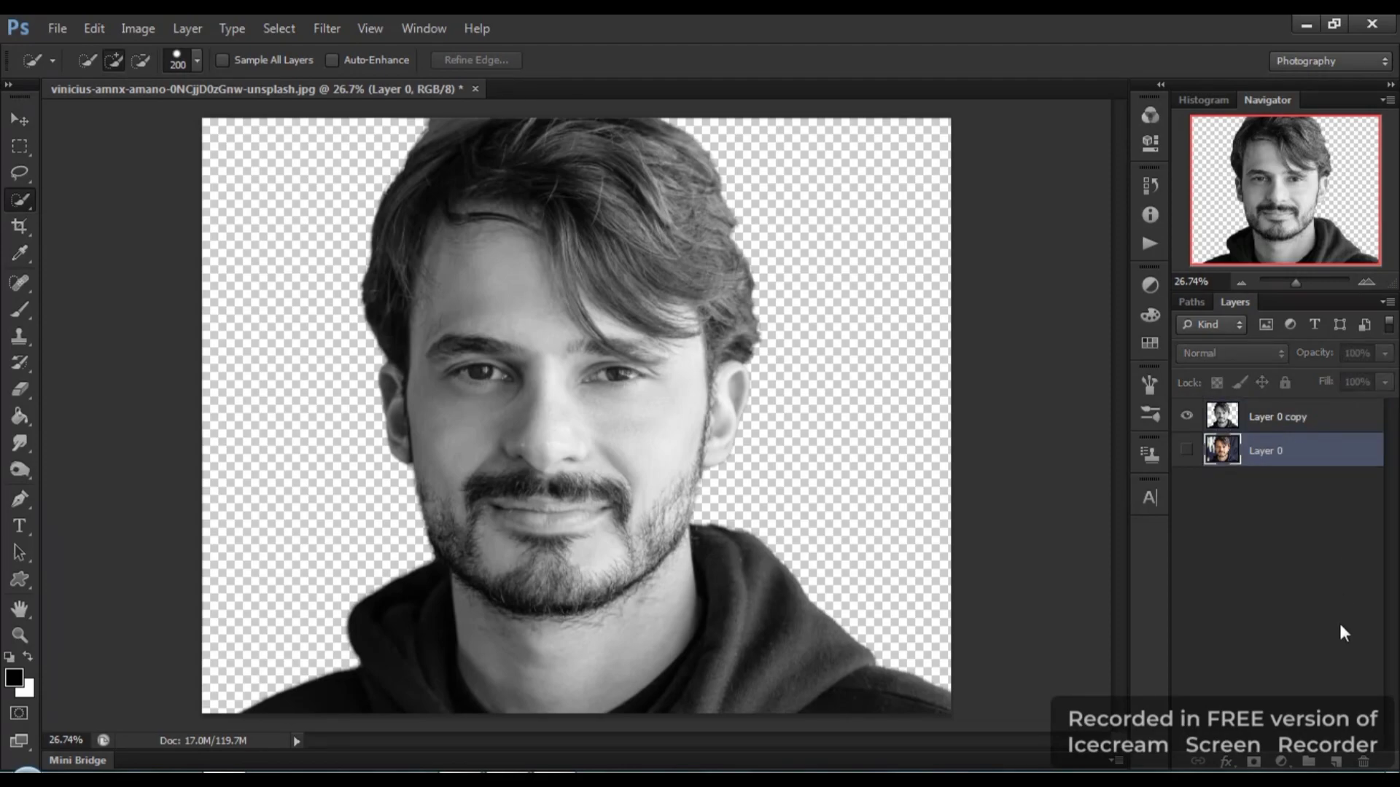
click(1339, 761)
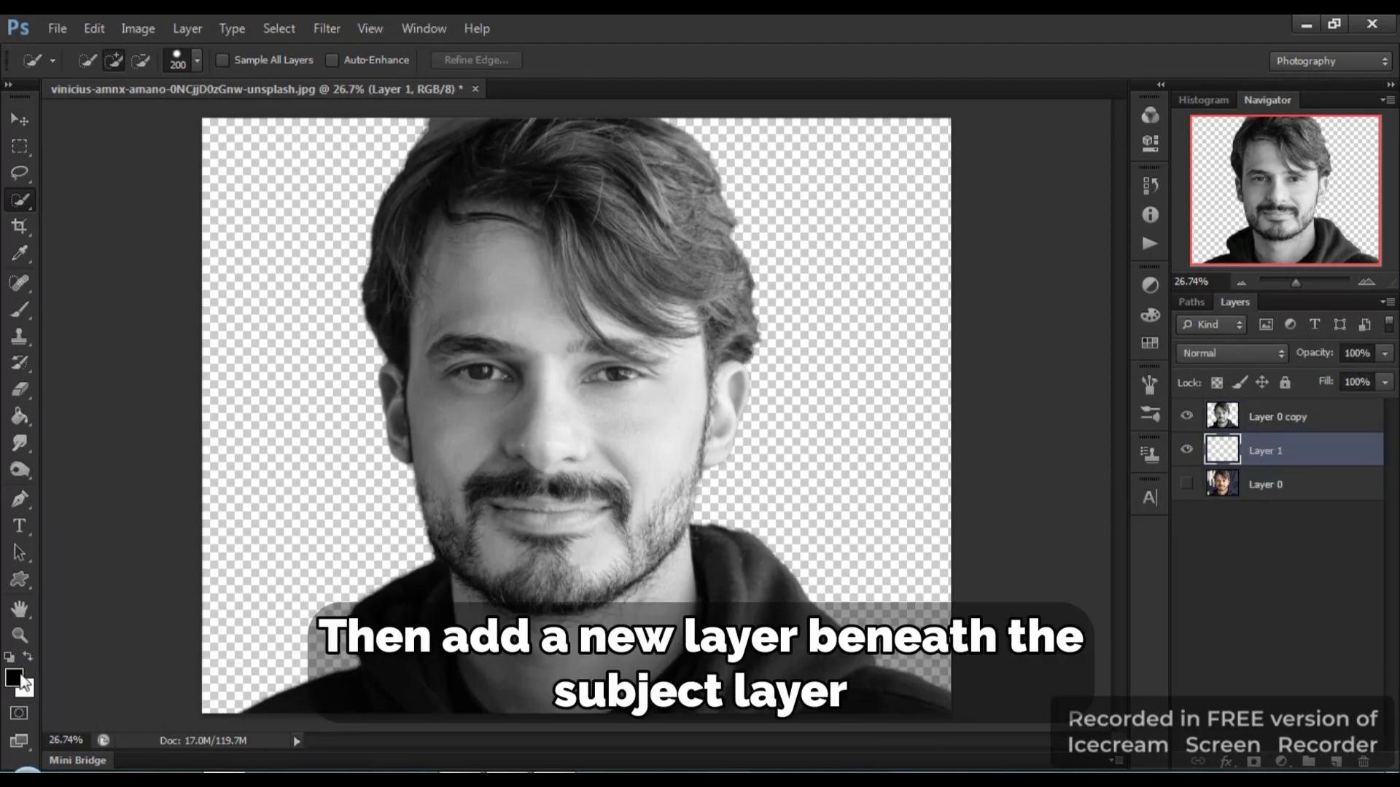
key(alt+BackSpace)
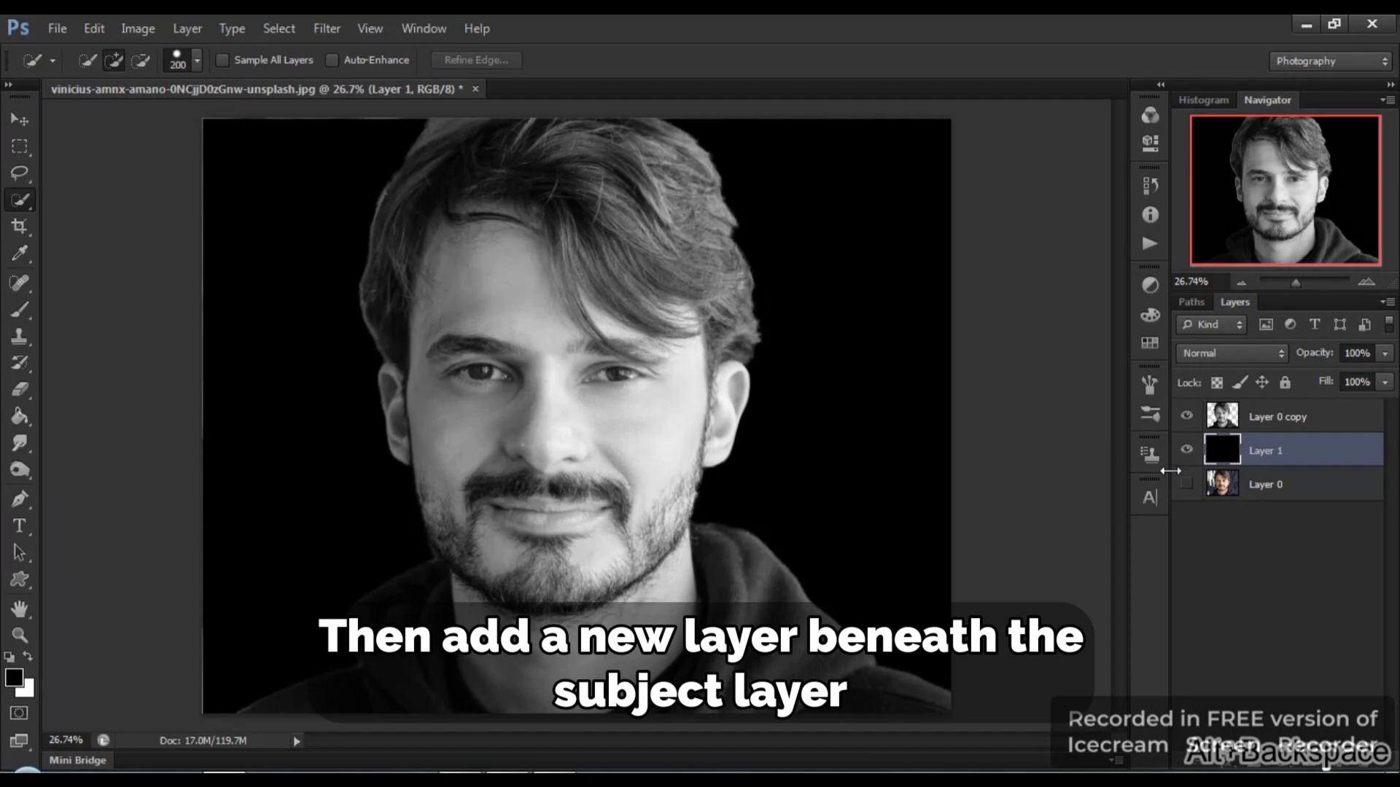
Duplicate the desaturated portrait layer into a new document named Displacement and switch to that document.
click(1280, 418)
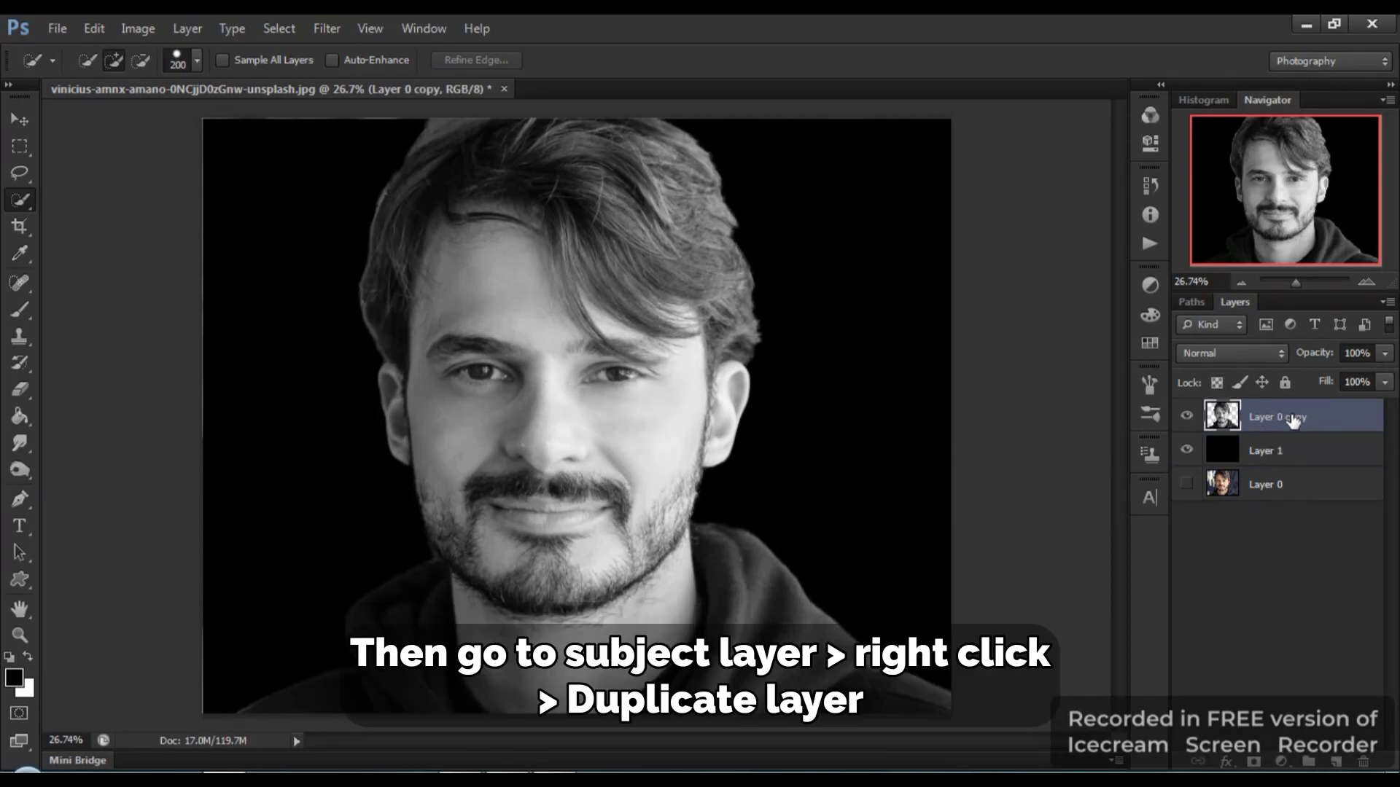
click(1386, 303)
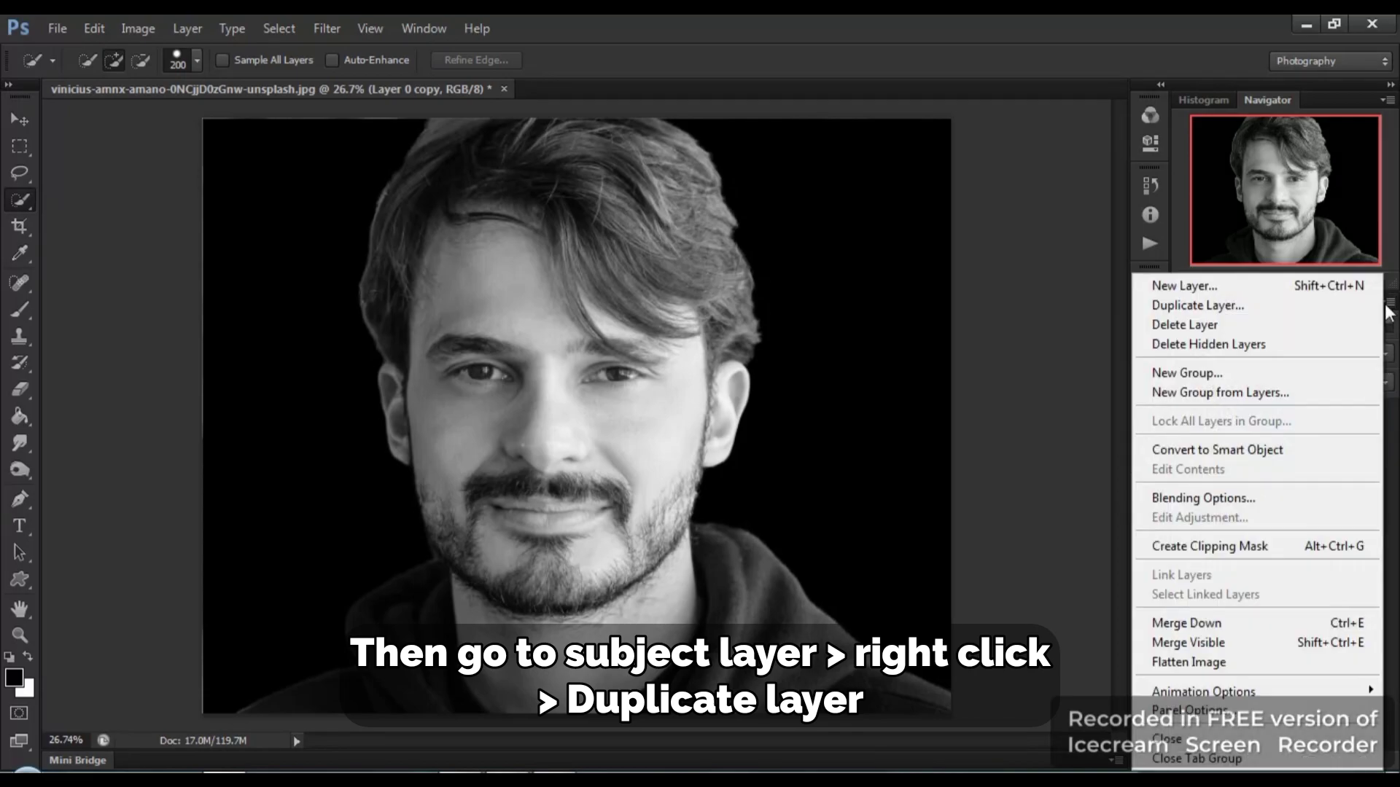
click(1200, 305)
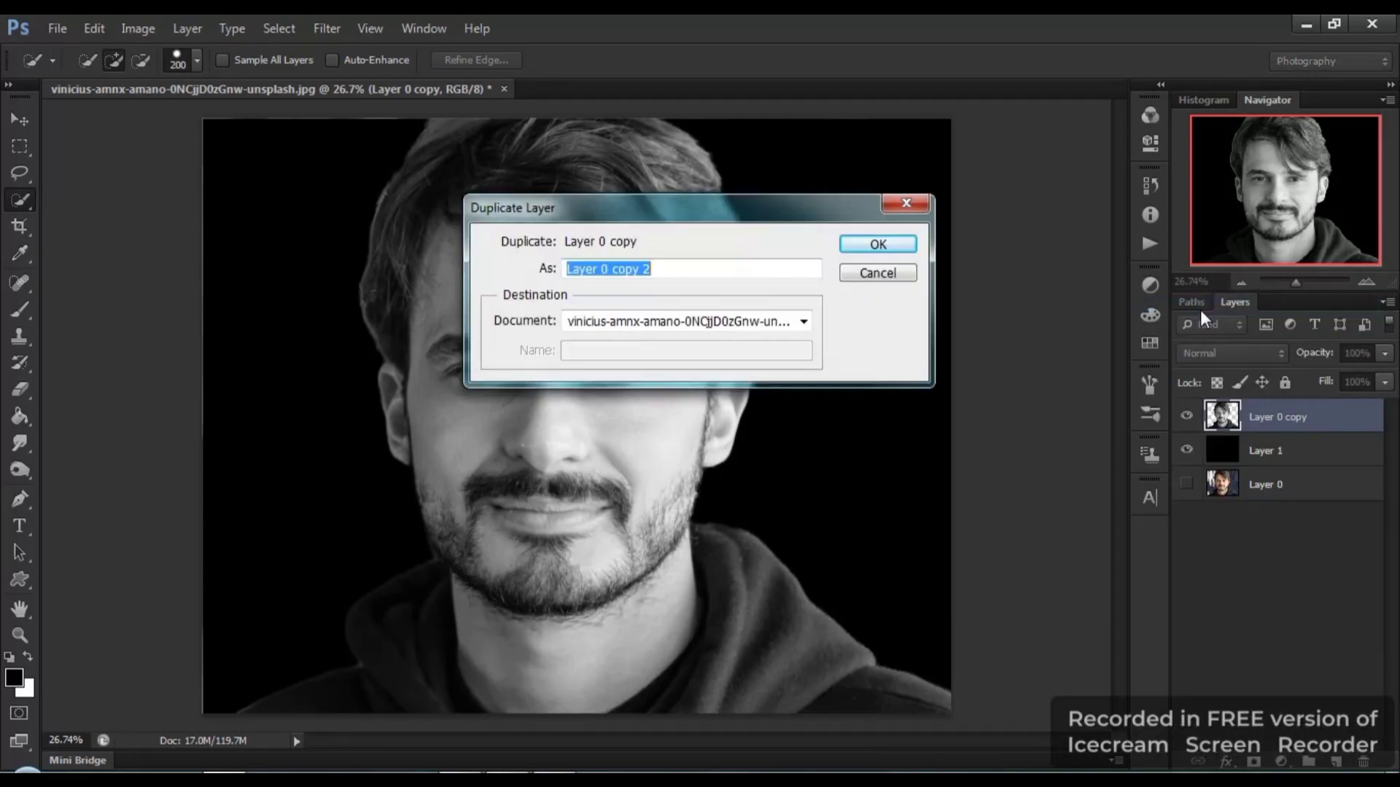
click(802, 321)
click(625, 356)
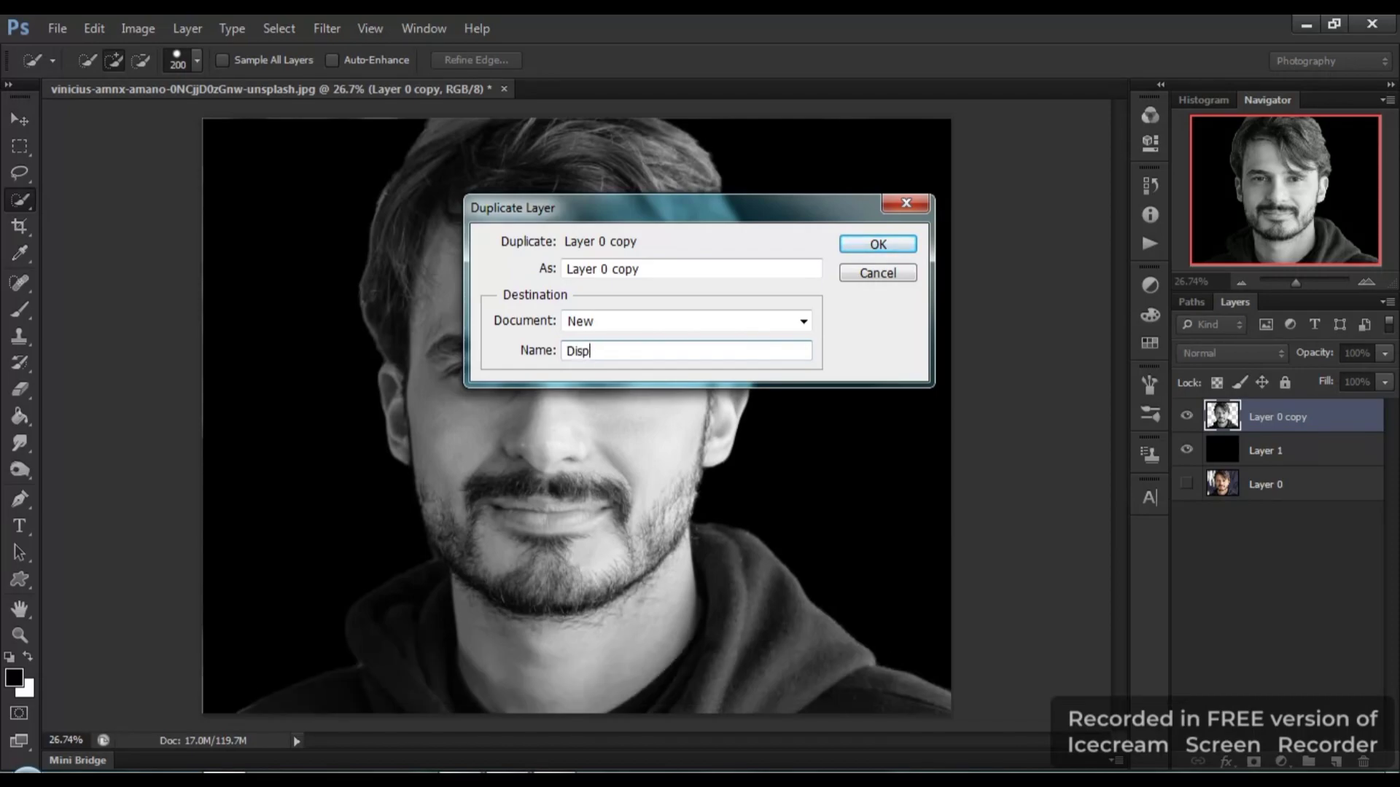
text(Displacement)
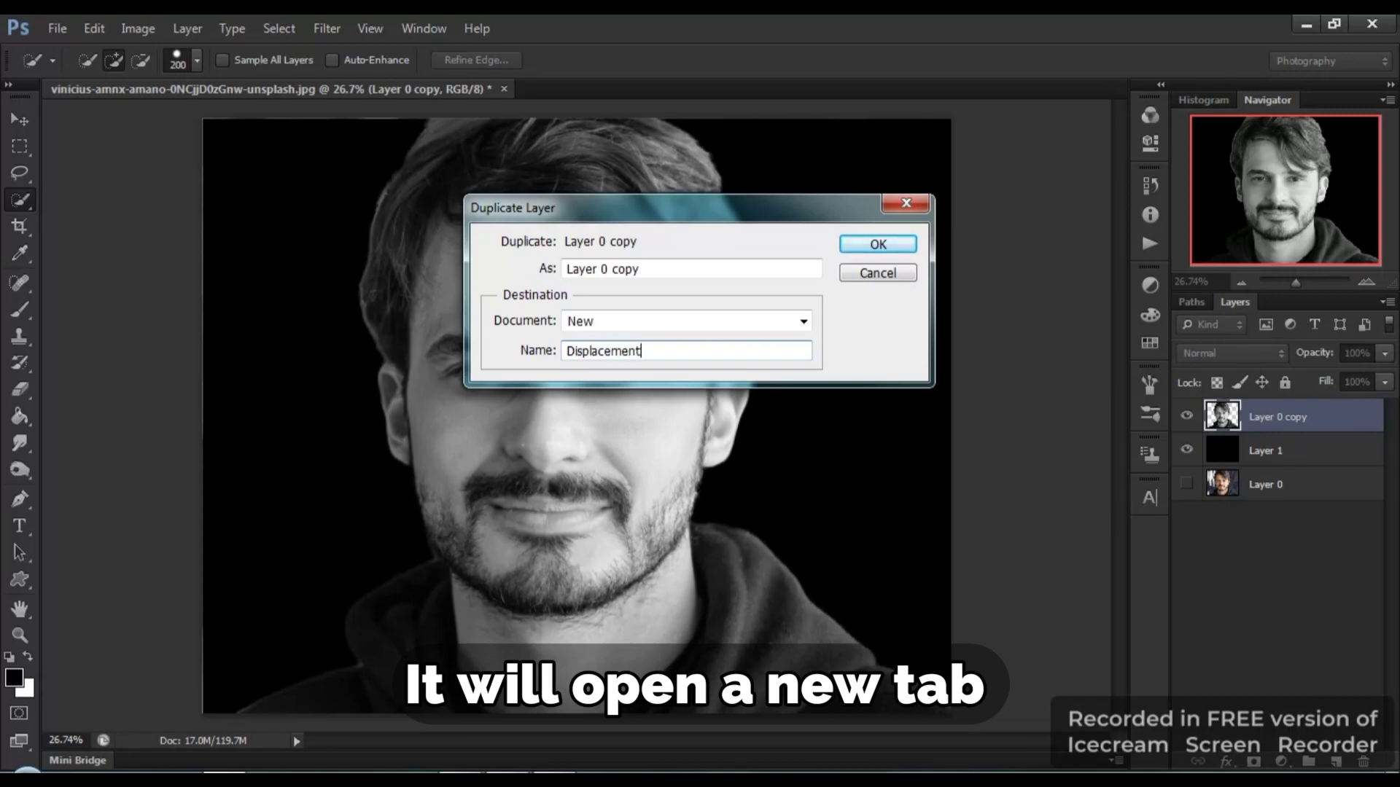
click(897, 244)
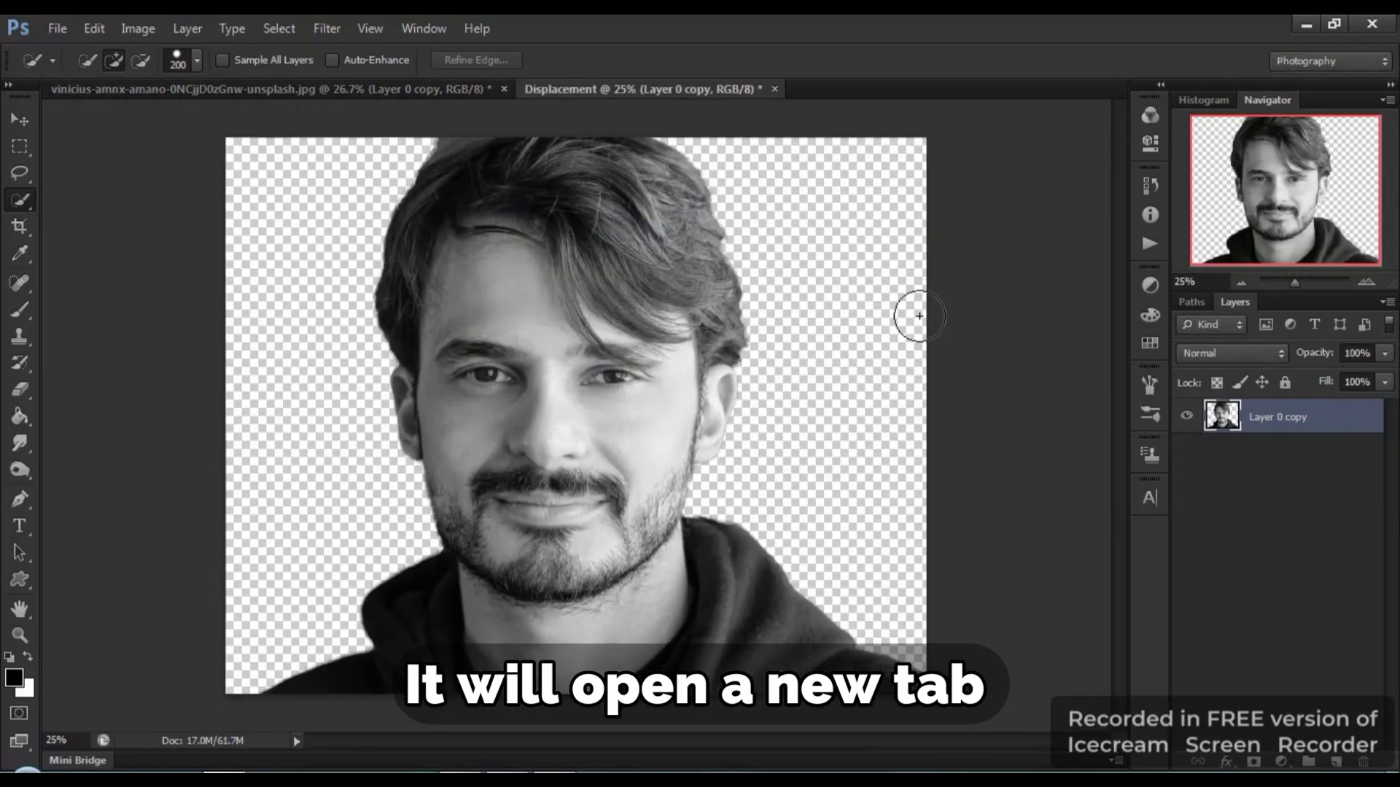
click(452, 90)
click(608, 90)
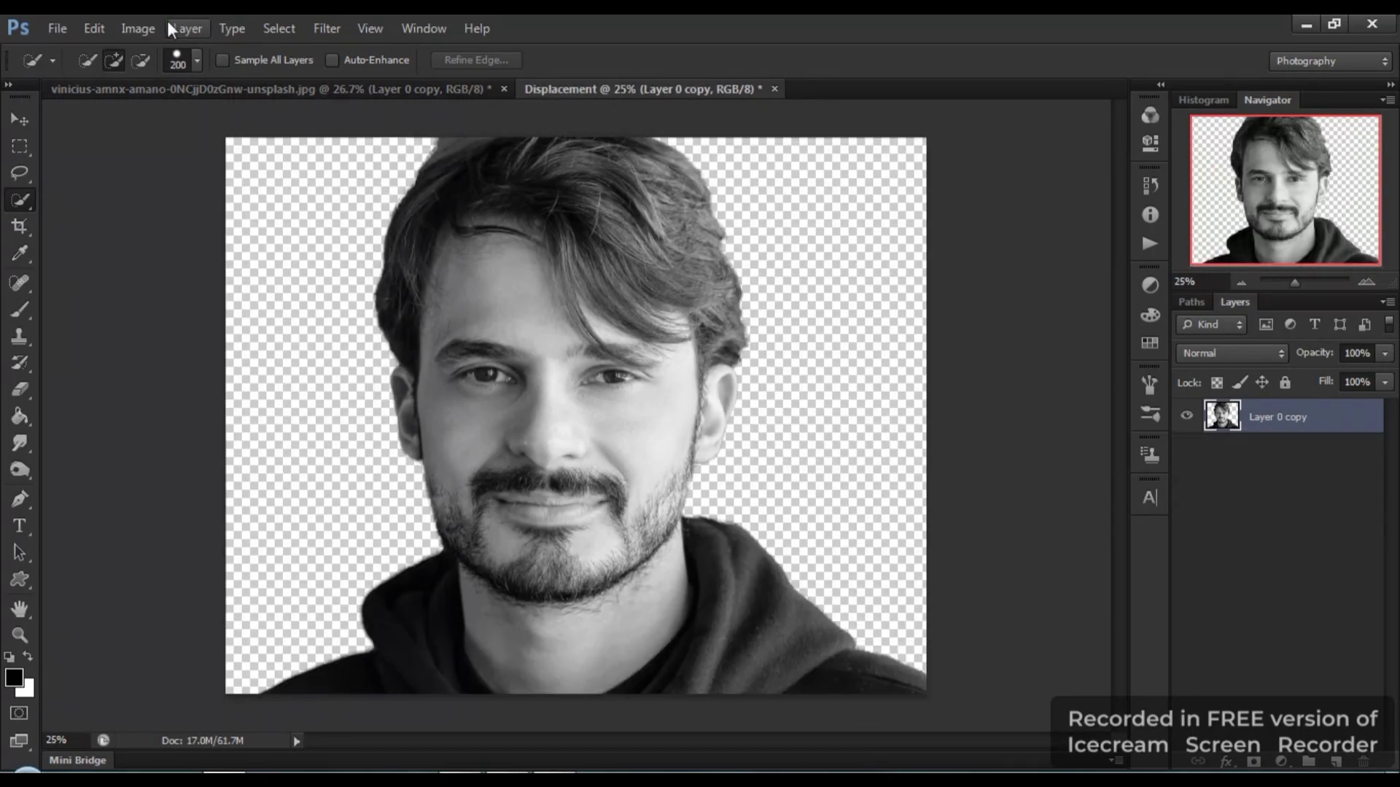
Save the document as Displacement in Photoshop format in the Displacement Map folder with maximized compatibility, and close it.
click(327, 28)
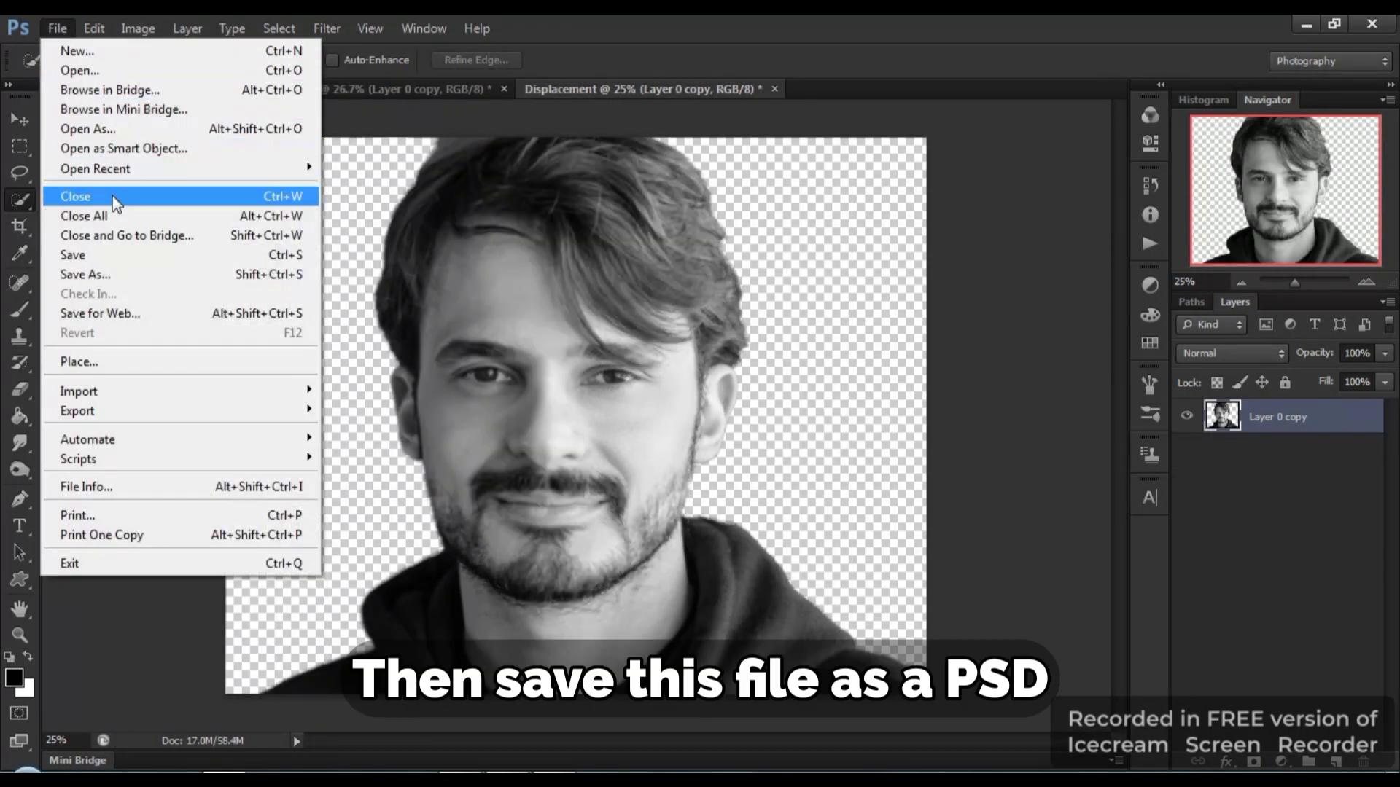
click(120, 272)
click(64, 30)
click(159, 274)
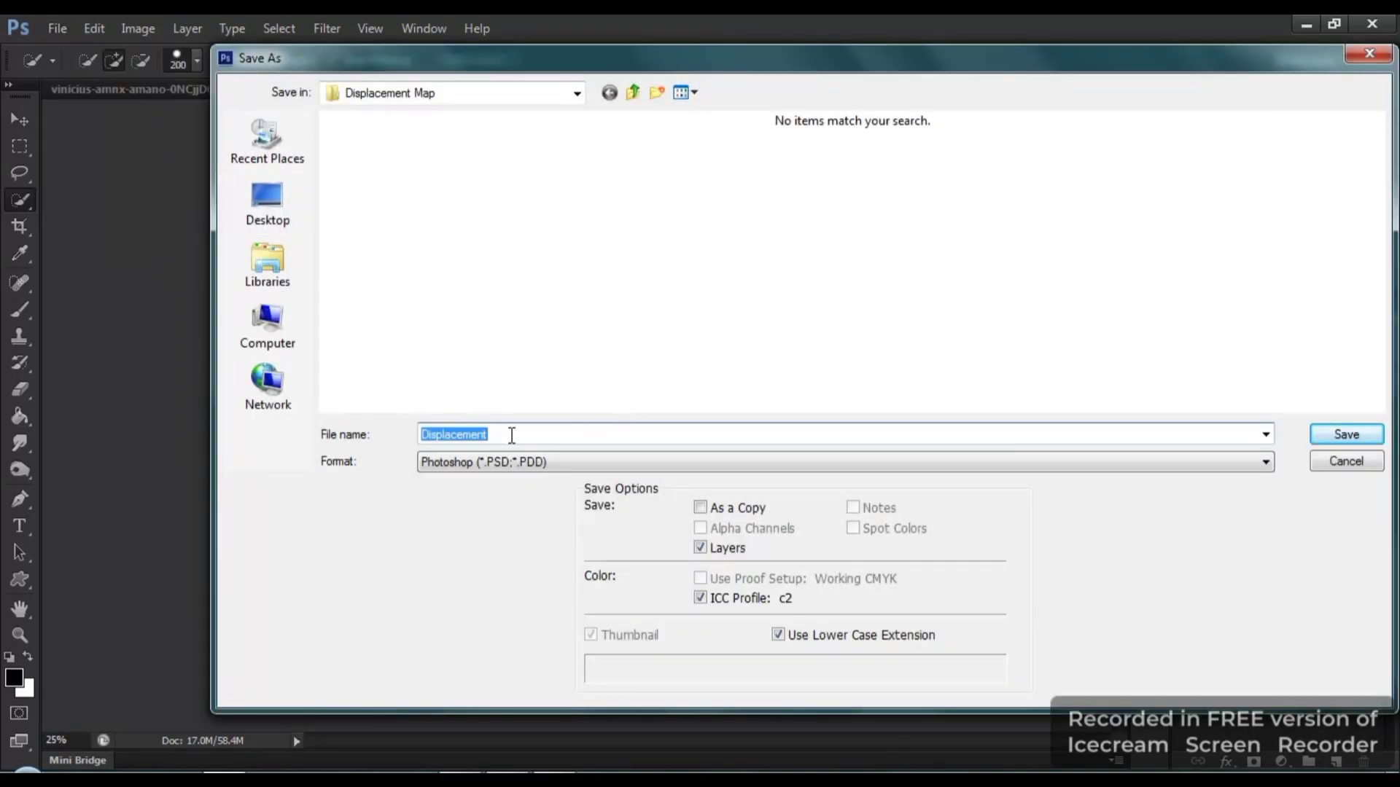
click(1337, 436)
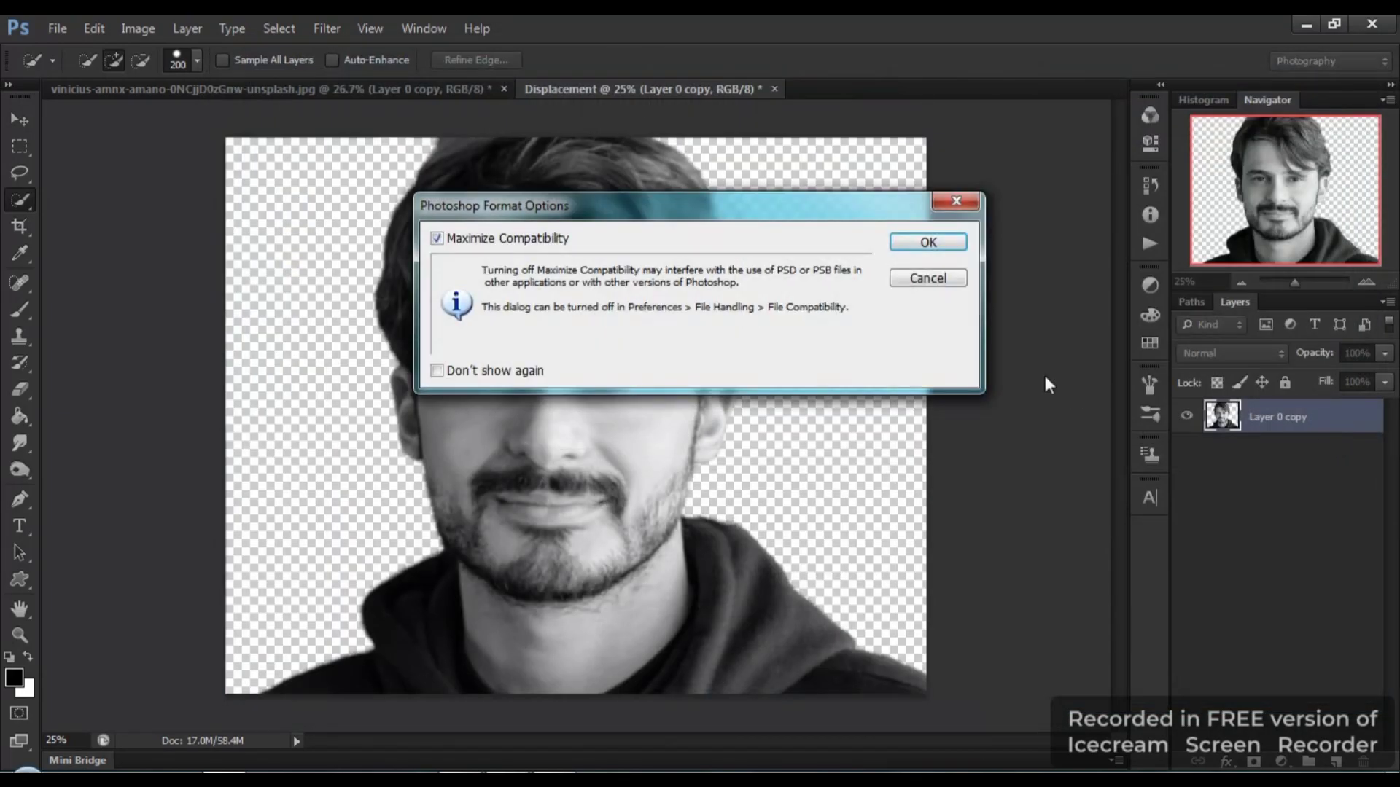
click(942, 243)
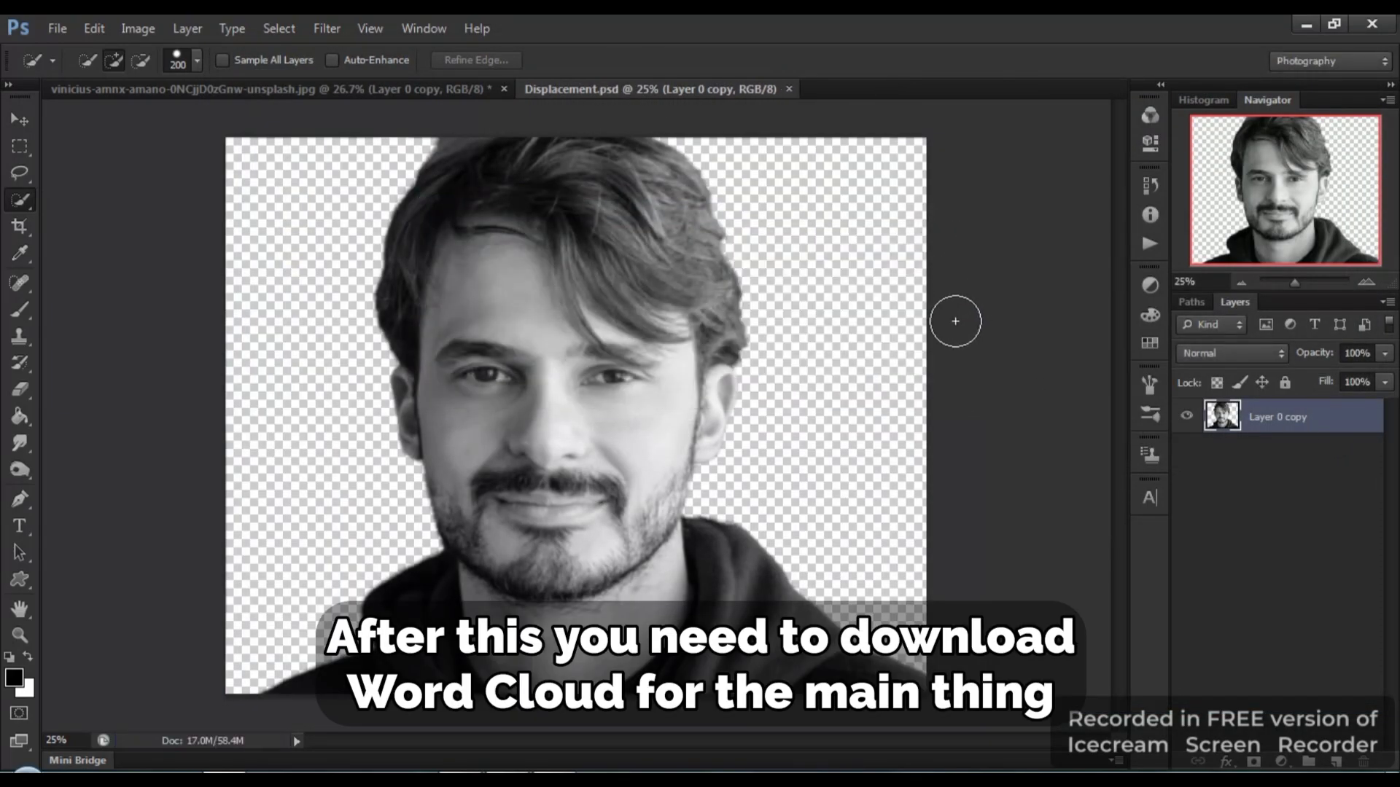
click(789, 90)
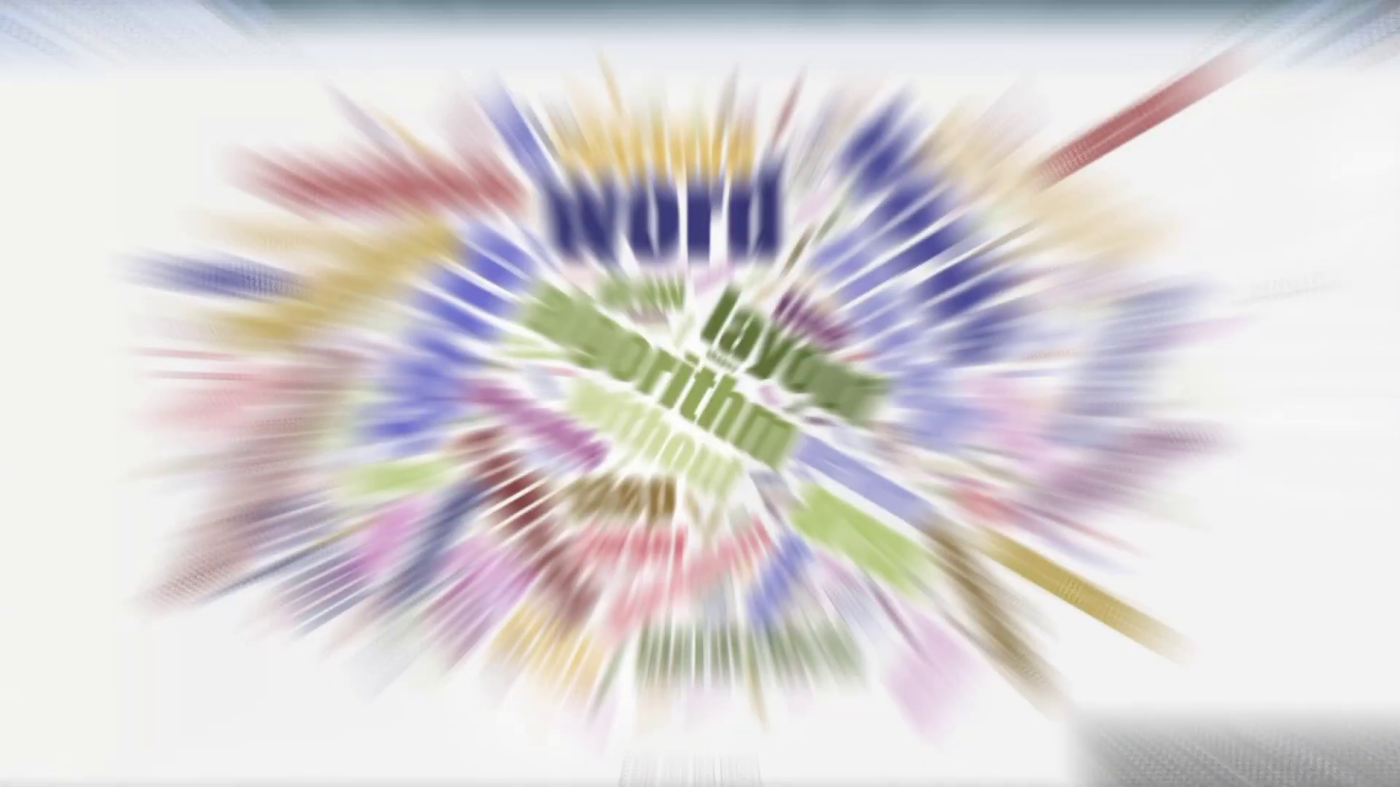
On the Word Cloud Generator page in Chrome, choose the rectangular spiral and set the number of orientations to 2.
scroll(1210, 293, down, 4)
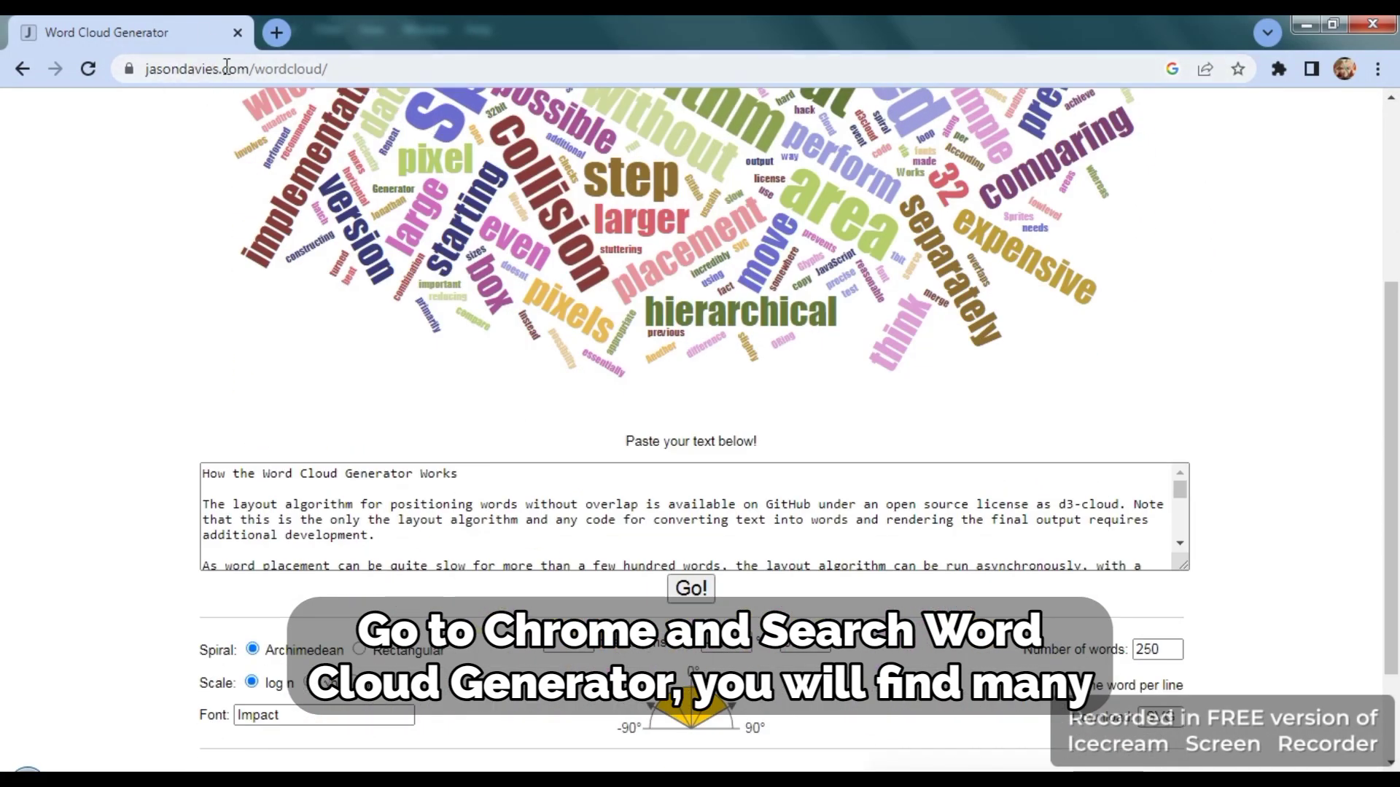
scroll(1084, 455, down, 2)
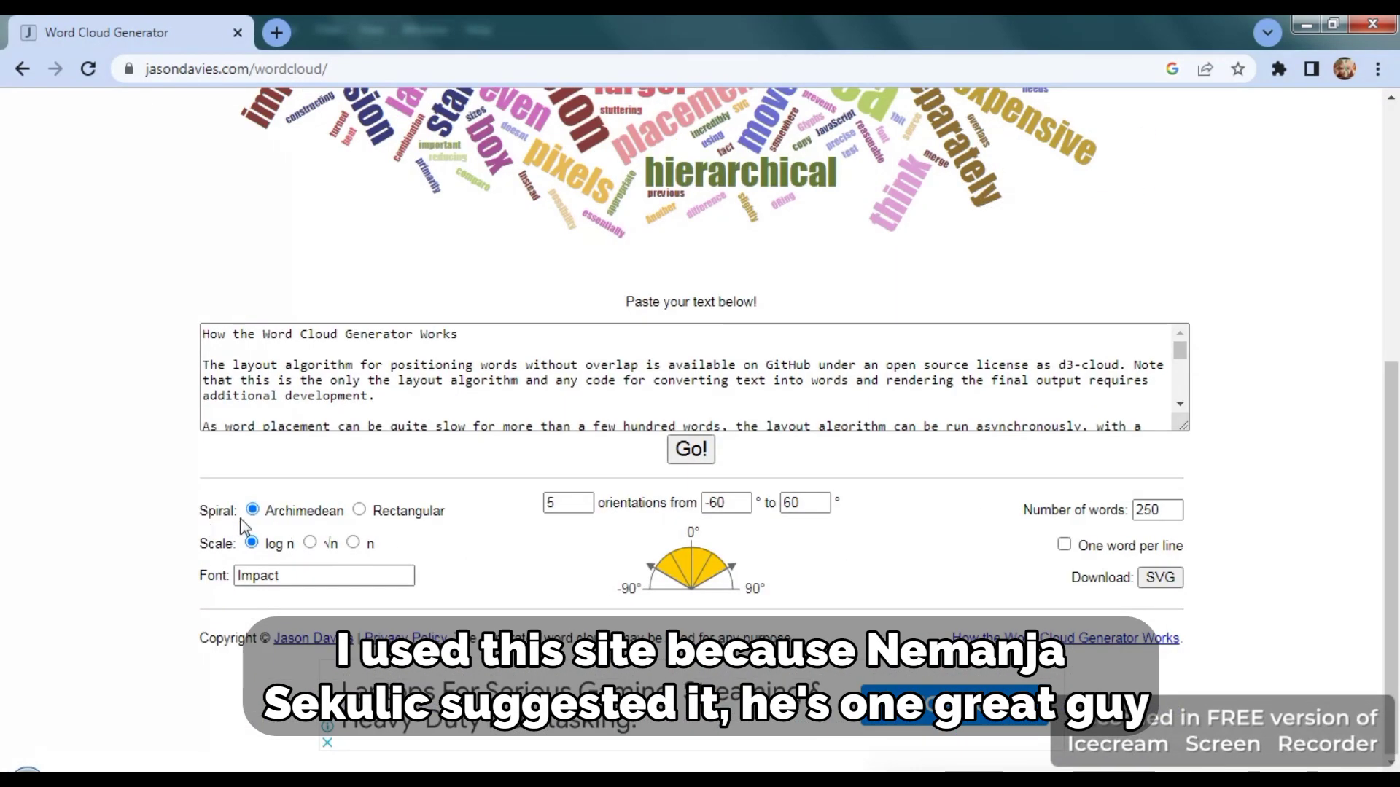
click(360, 510)
scroll(572, 586, up, 1)
click(584, 610)
click(584, 610)
click(583, 610)
Set the word orientation range from 0° to 90°.
drag(705, 607, 732, 624)
text(0)
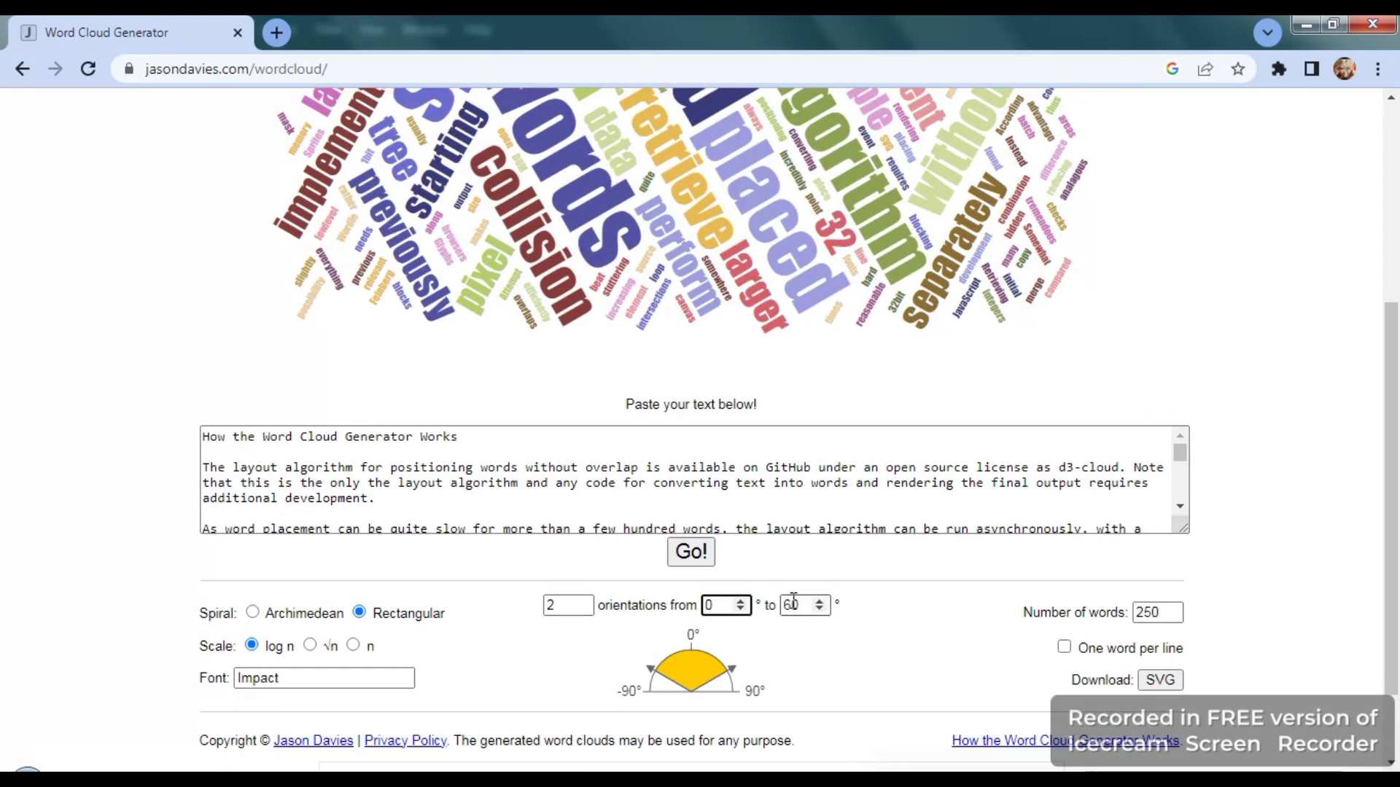
double_click(799, 605)
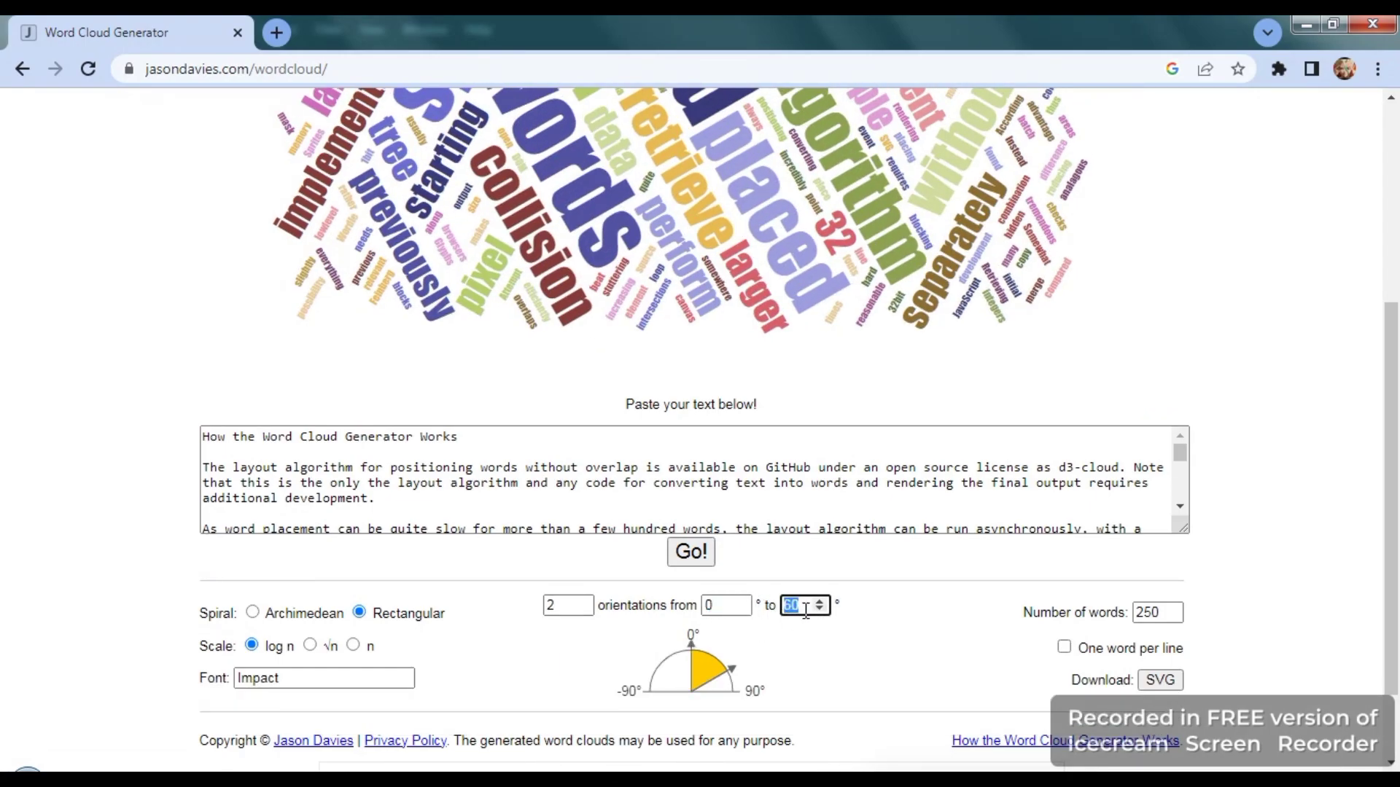
click(874, 620)
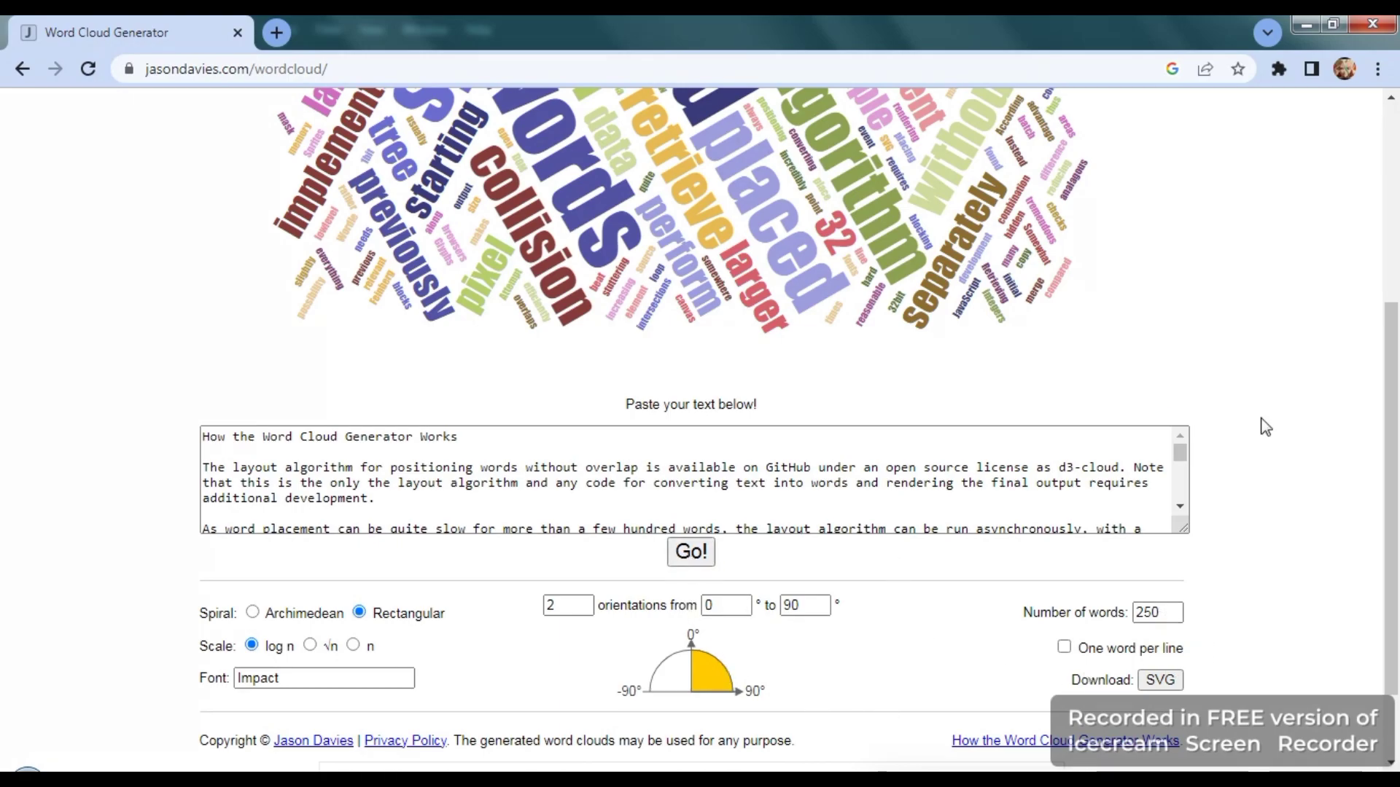
Regenerate the word cloud and download it as an SVG file.
scroll(1267, 430, up, 3)
click(692, 757)
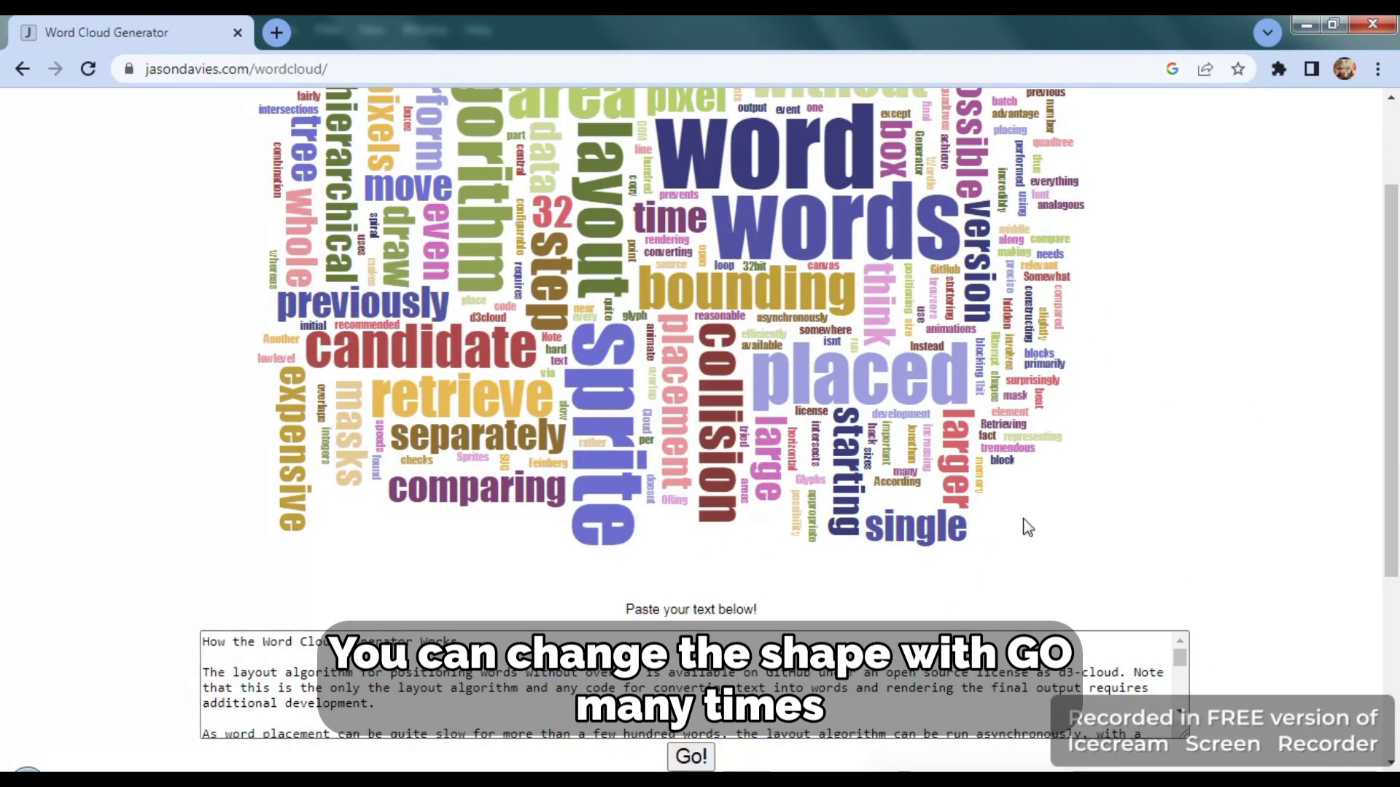
scroll(1055, 500, up, 2)
scroll(1258, 511, down, 6)
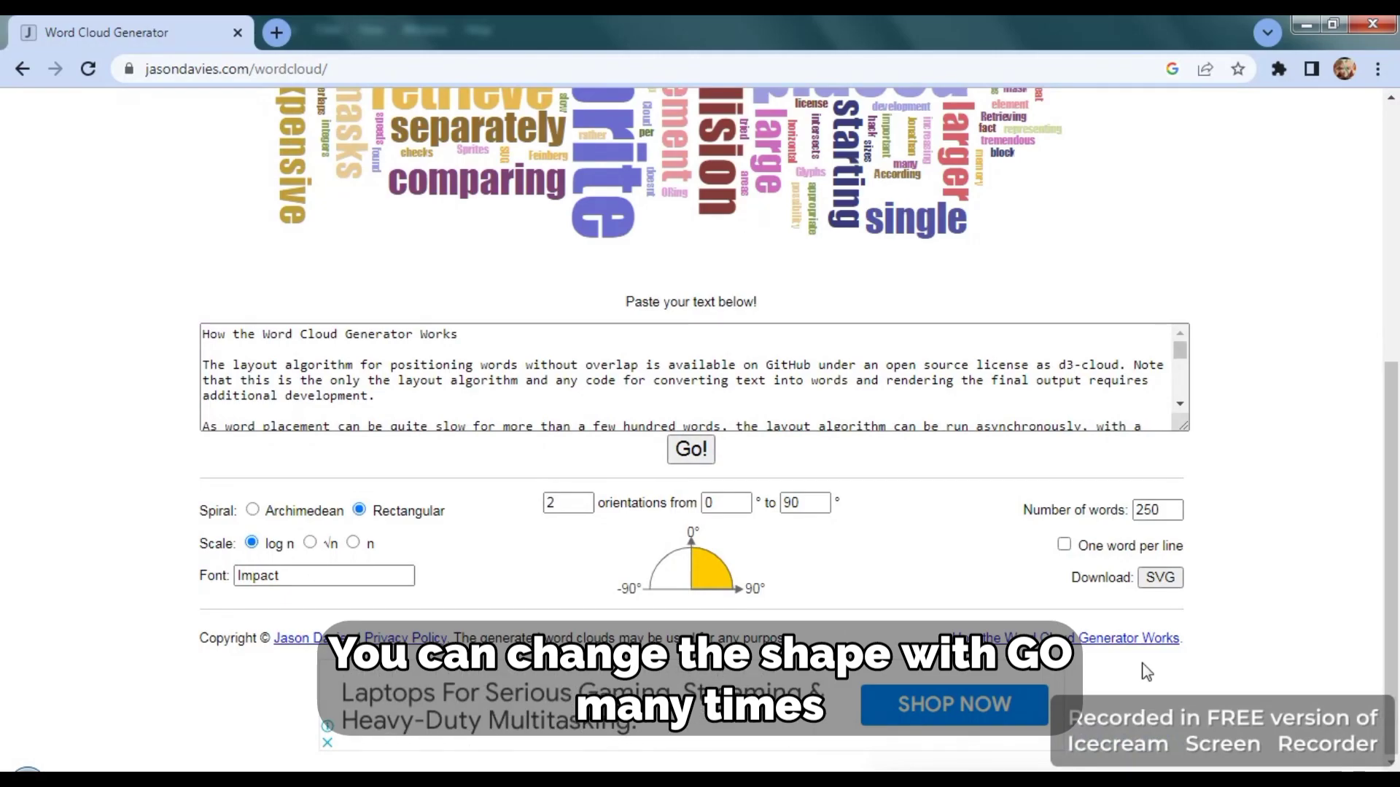
click(1160, 578)
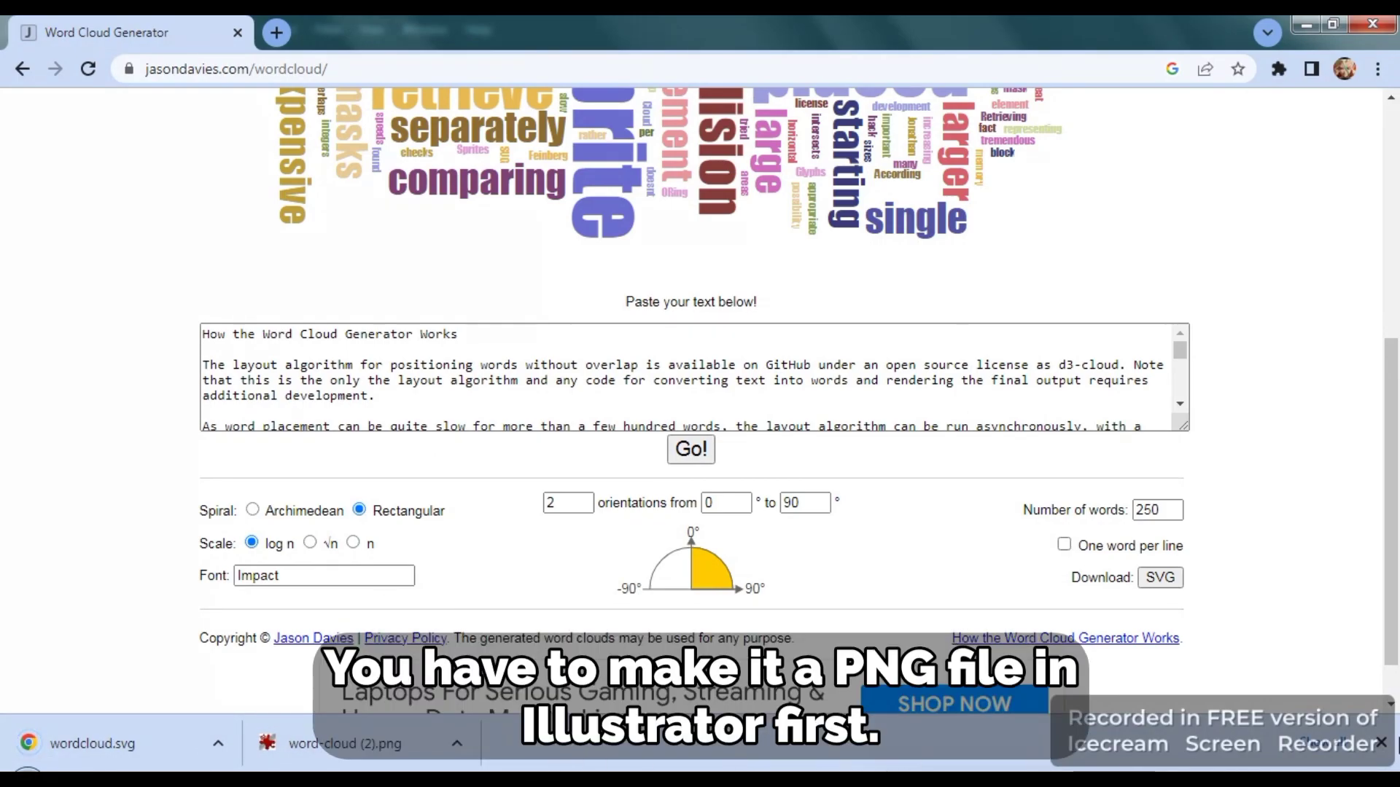
click(1380, 742)
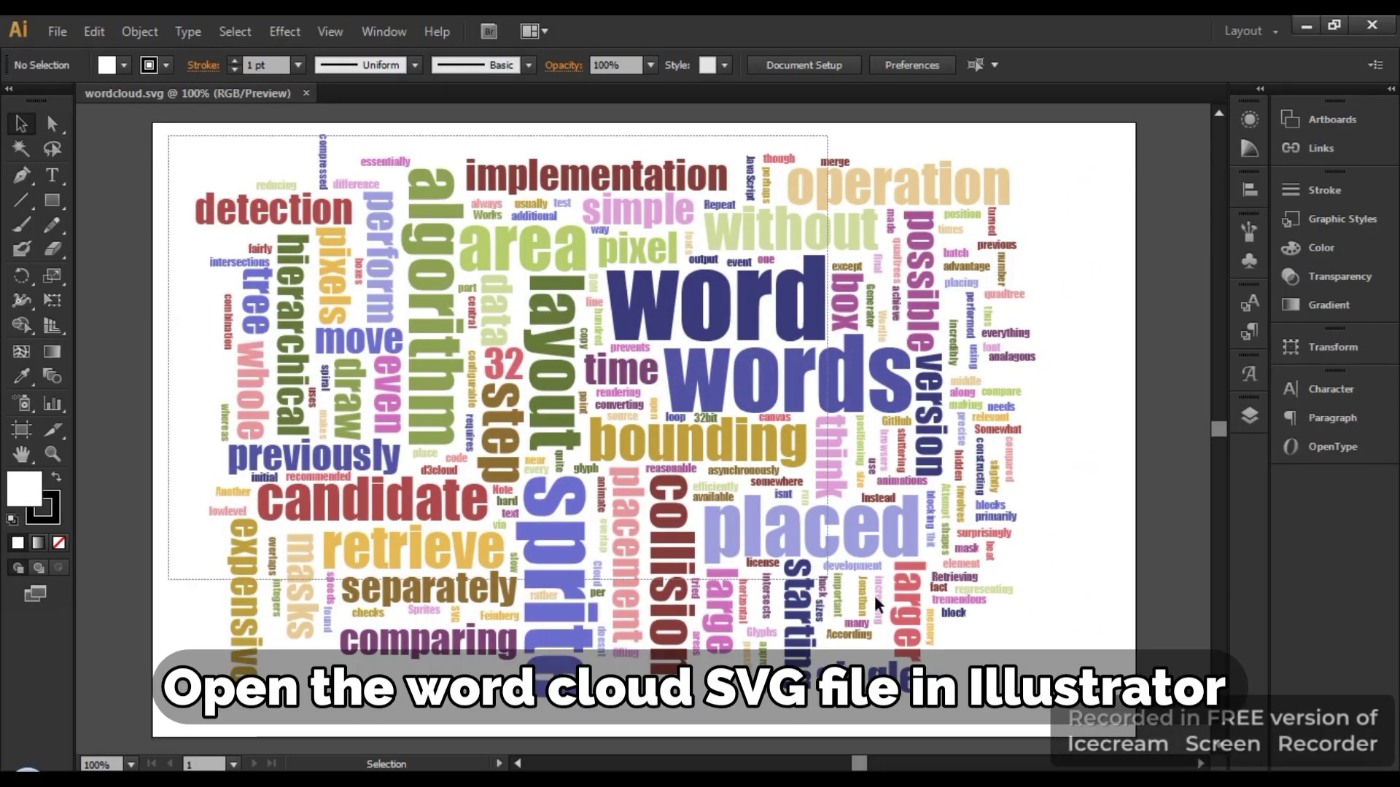
In Illustrator, export the word cloud to the Desktop in PNG format under the name wordcloud.
drag(806, 571, 1079, 675)
click(1086, 446)
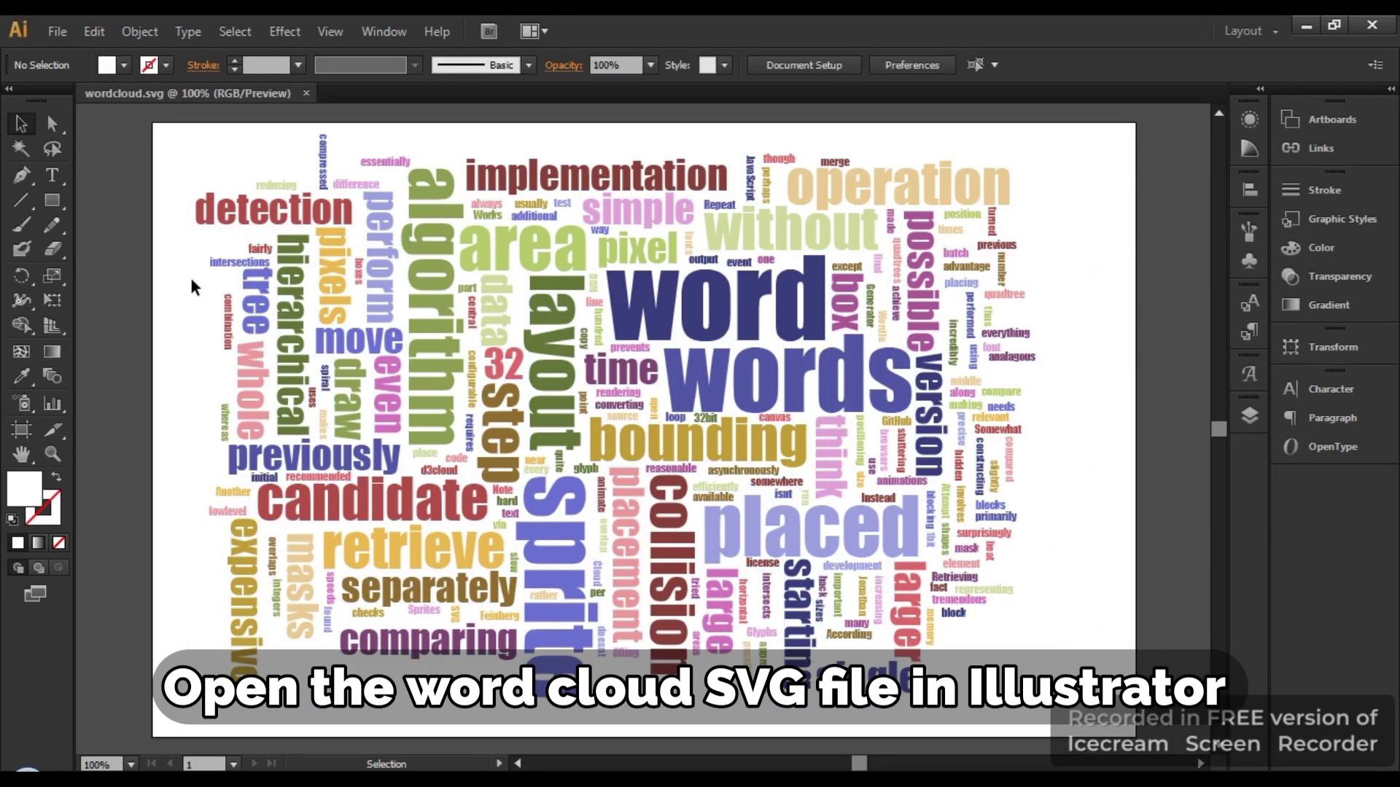
click(64, 32)
click(143, 417)
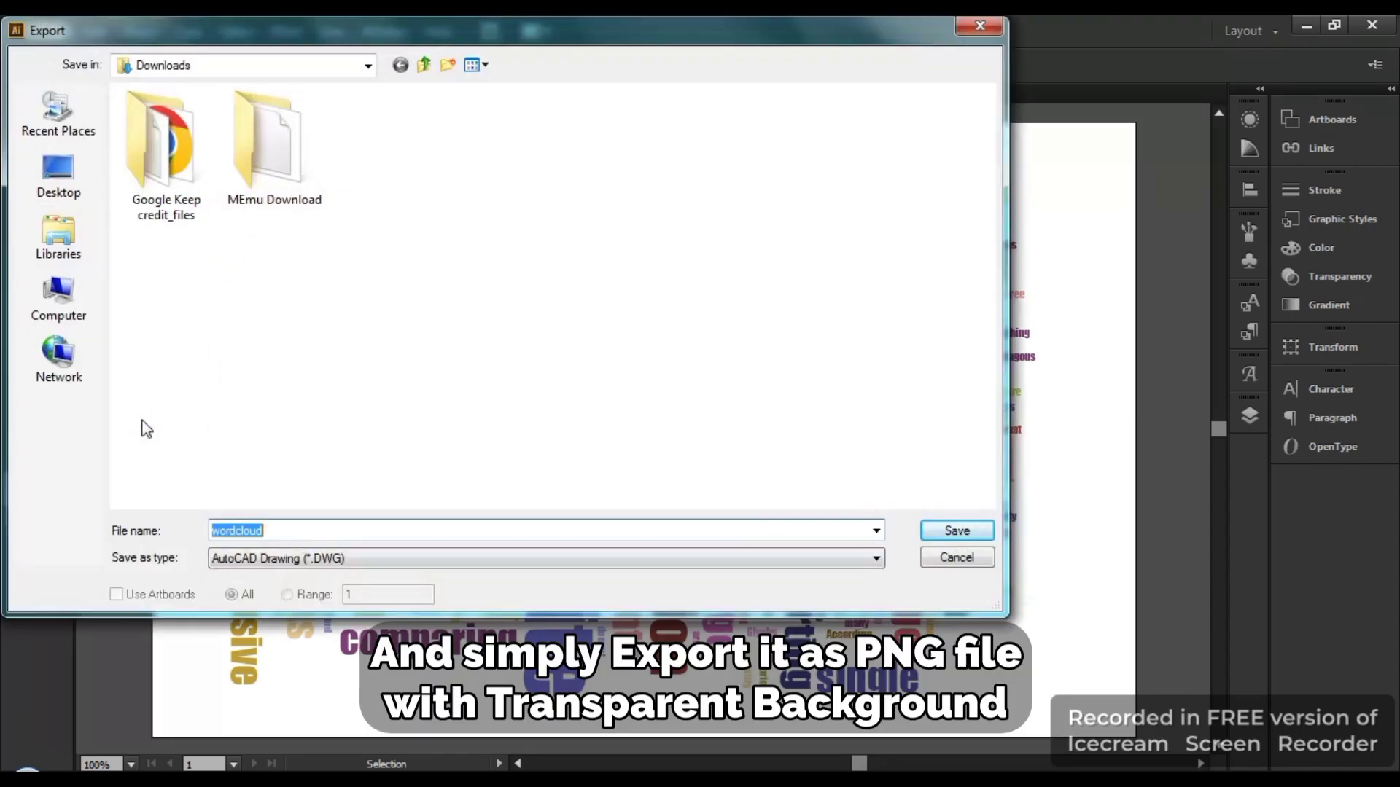
click(74, 191)
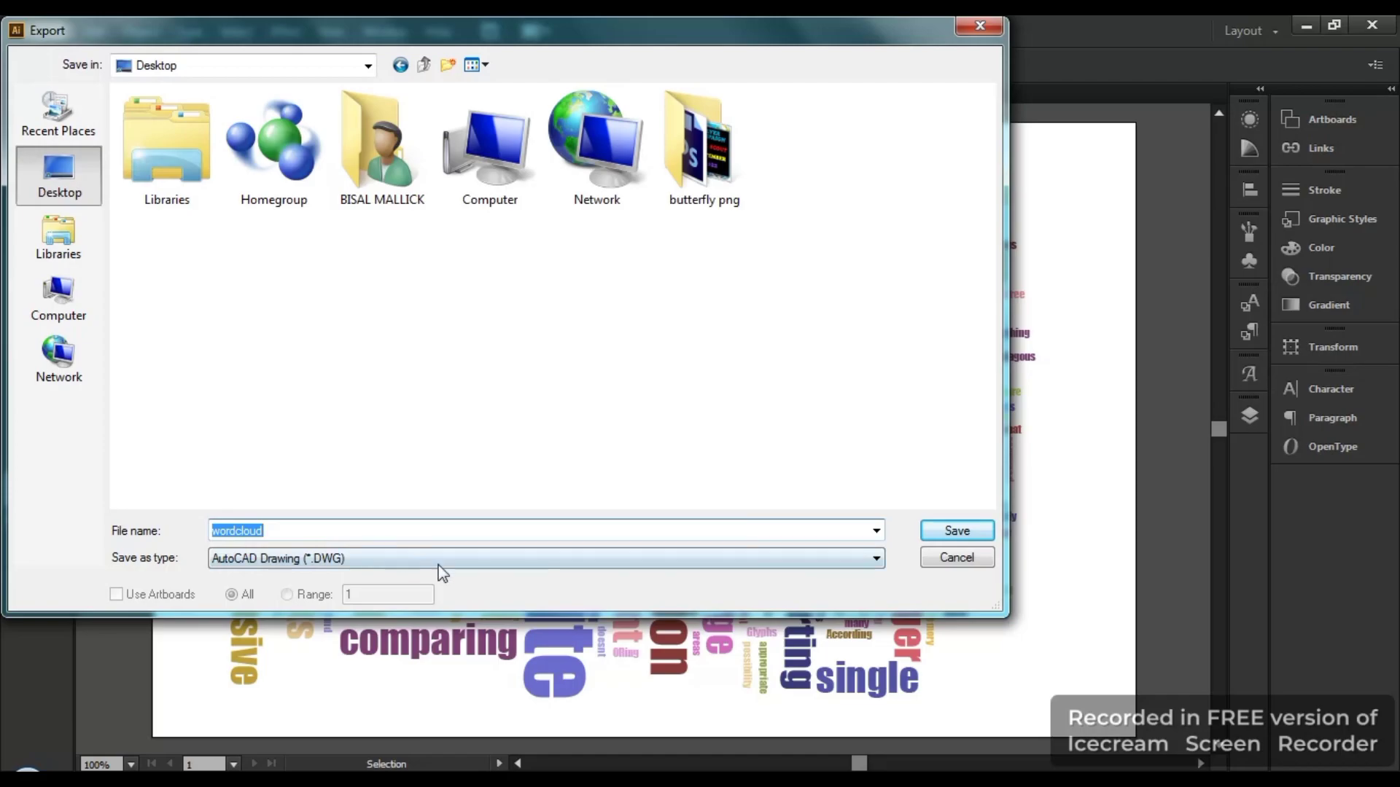
click(875, 559)
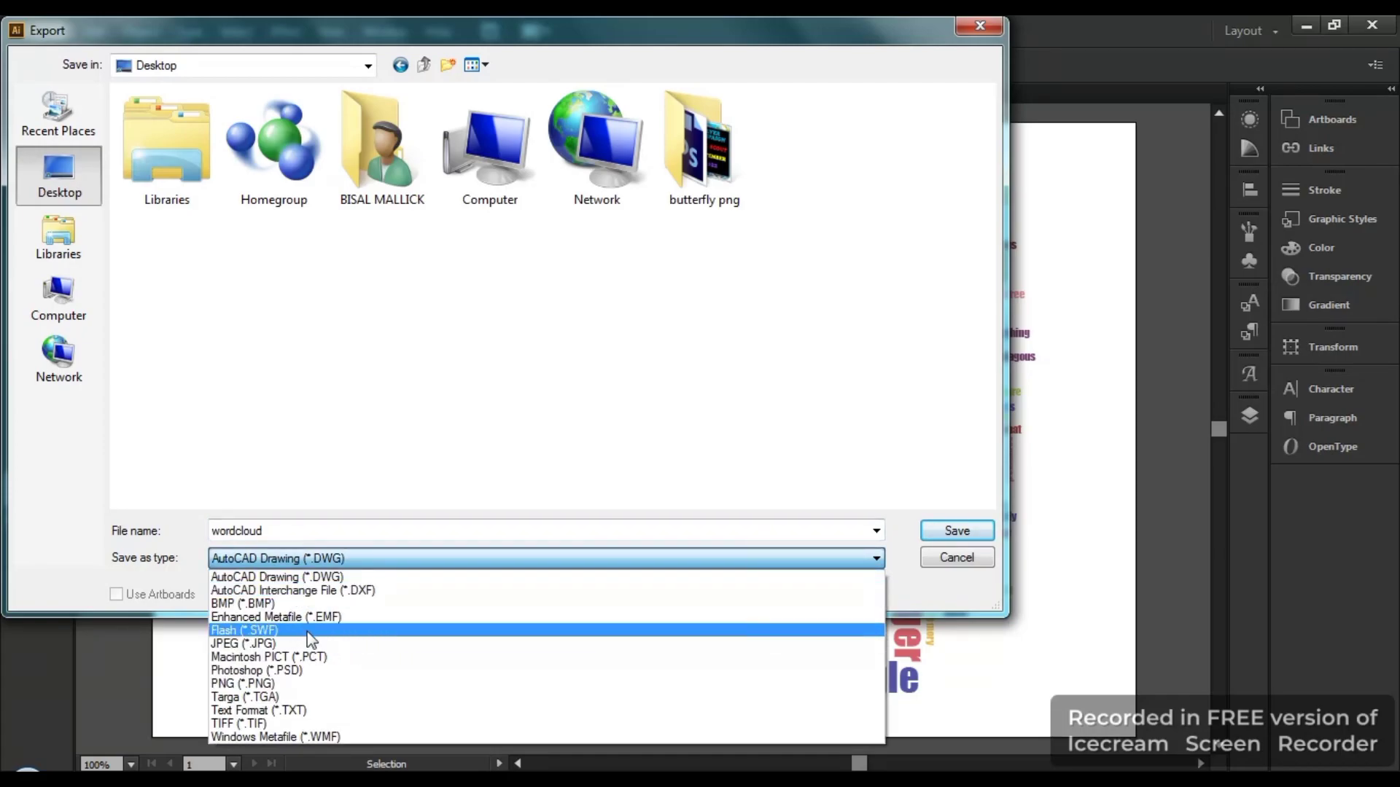
click(343, 683)
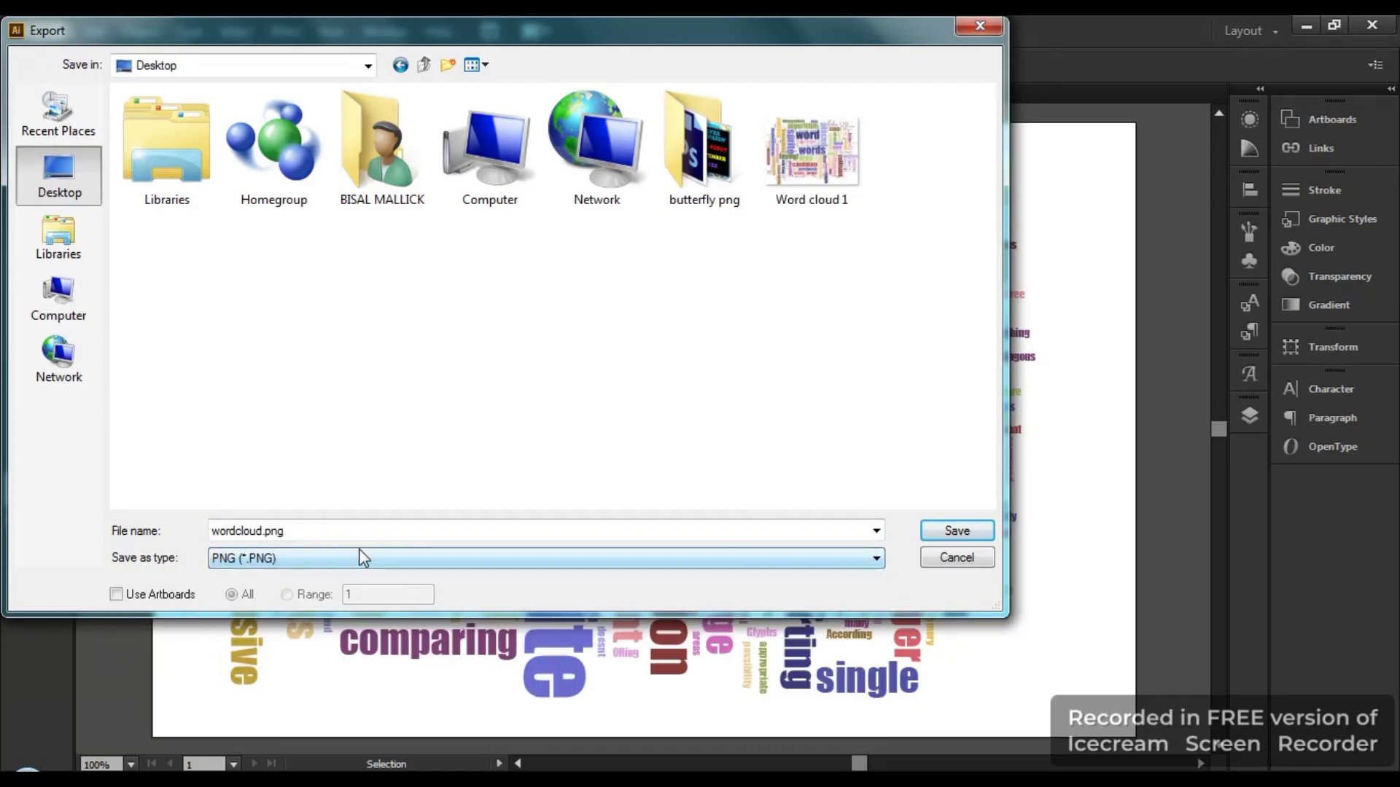
click(967, 528)
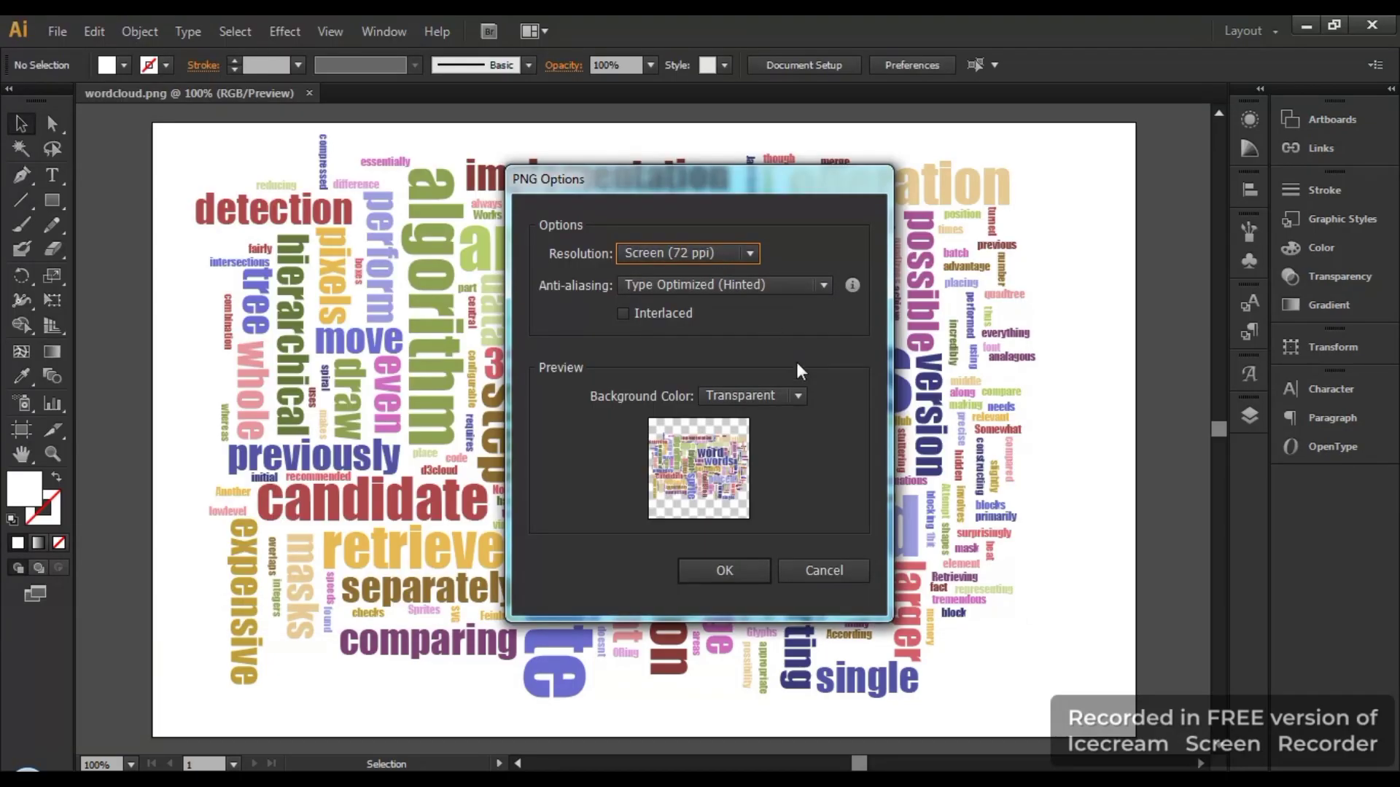
Set the PNG background color to Transparent and complete the export.
click(799, 396)
click(739, 419)
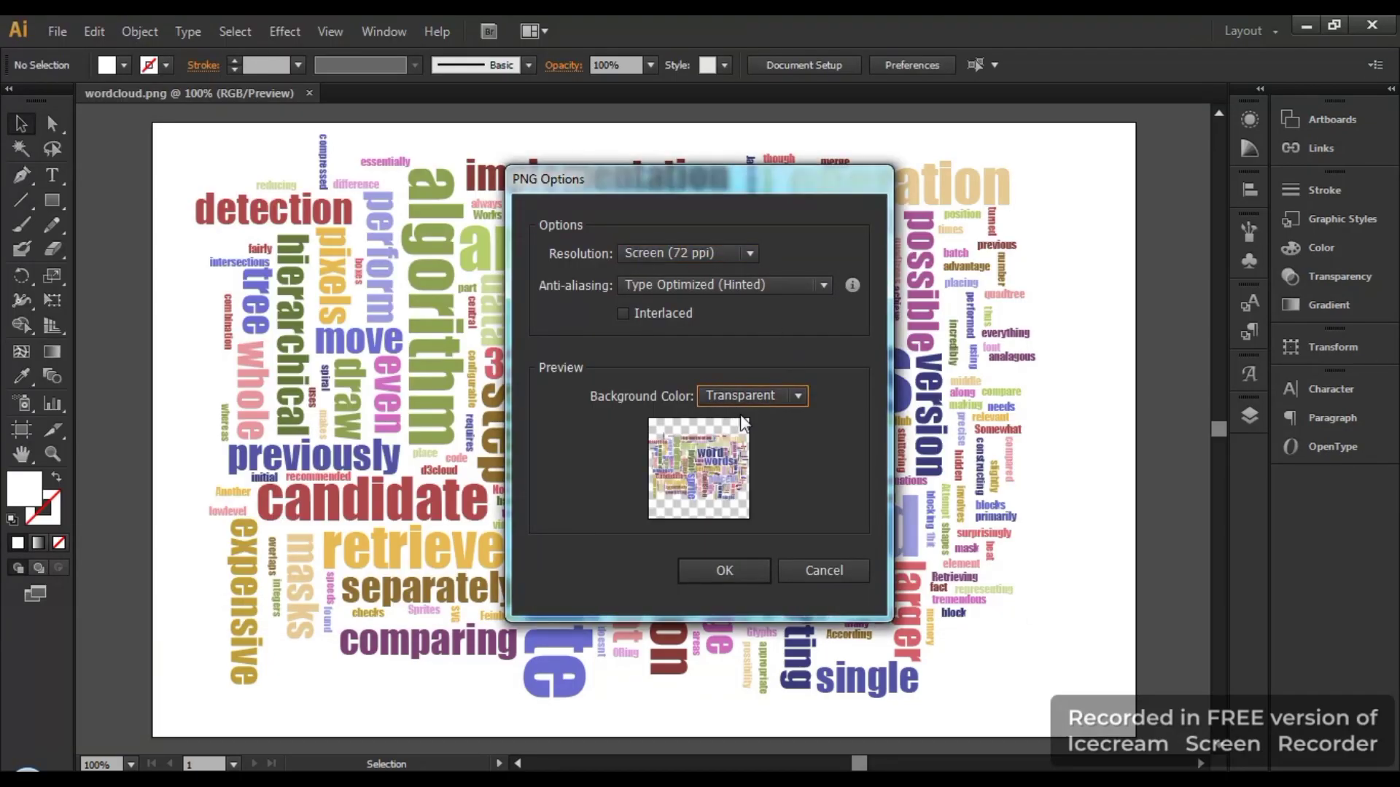
click(724, 570)
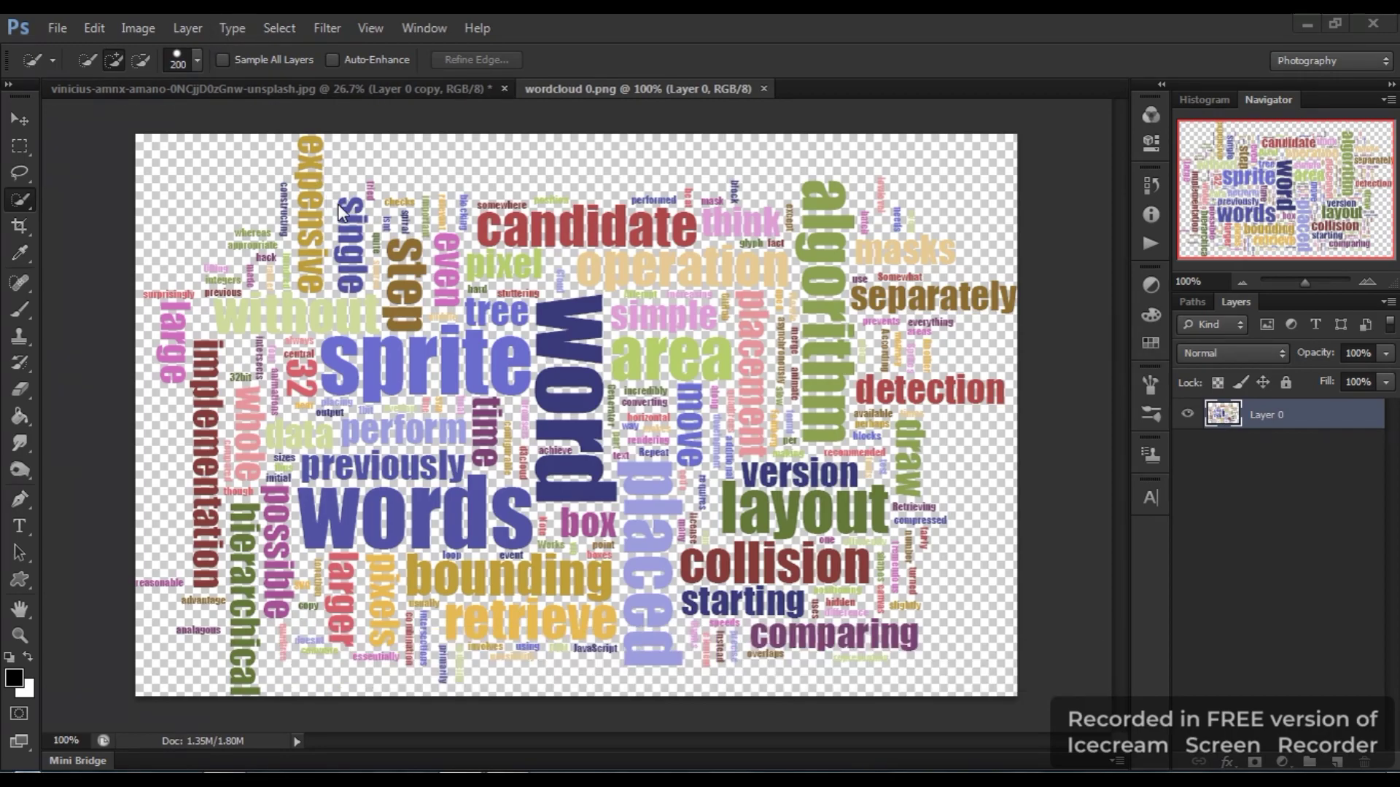
In Photoshop, desaturate the word cloud image.
click(146, 31)
mouse_move(181, 81)
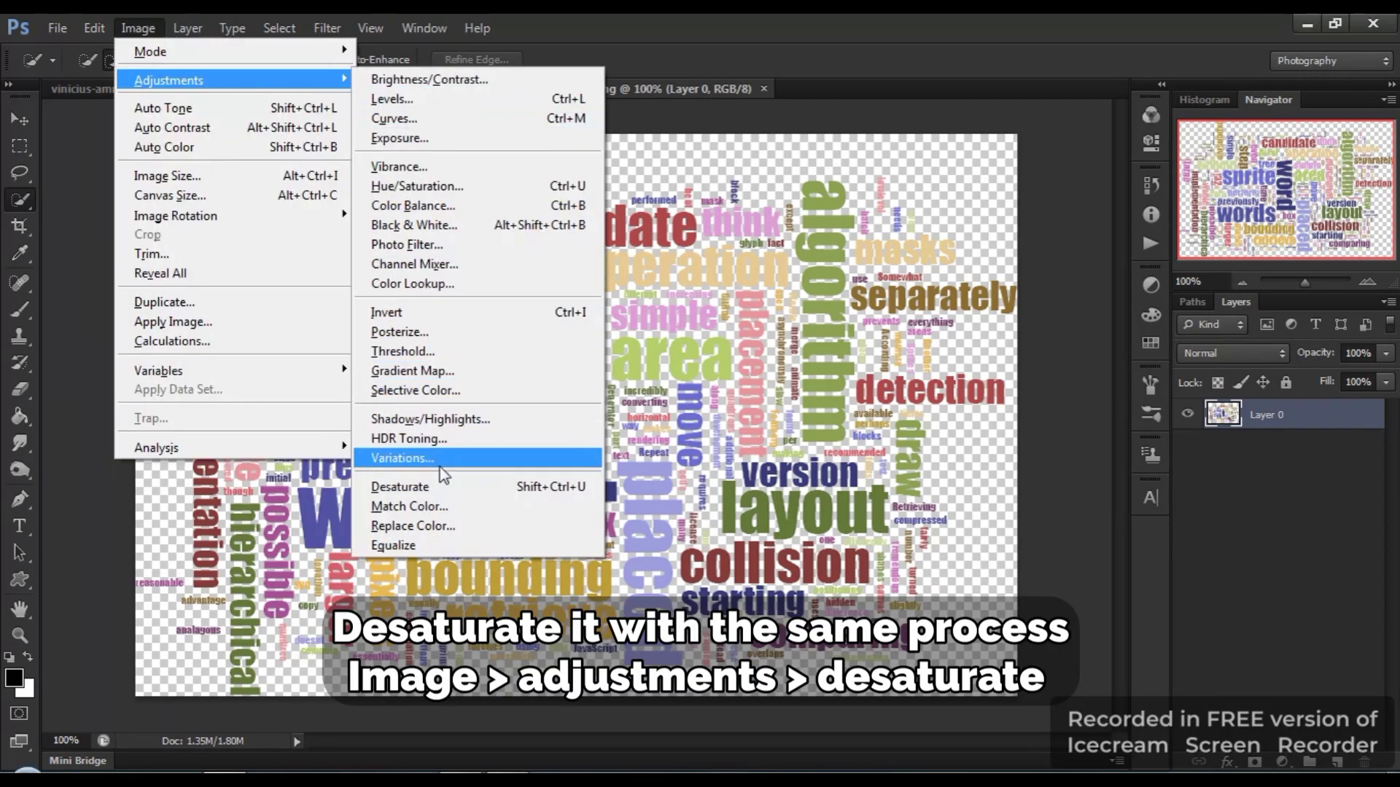
click(408, 484)
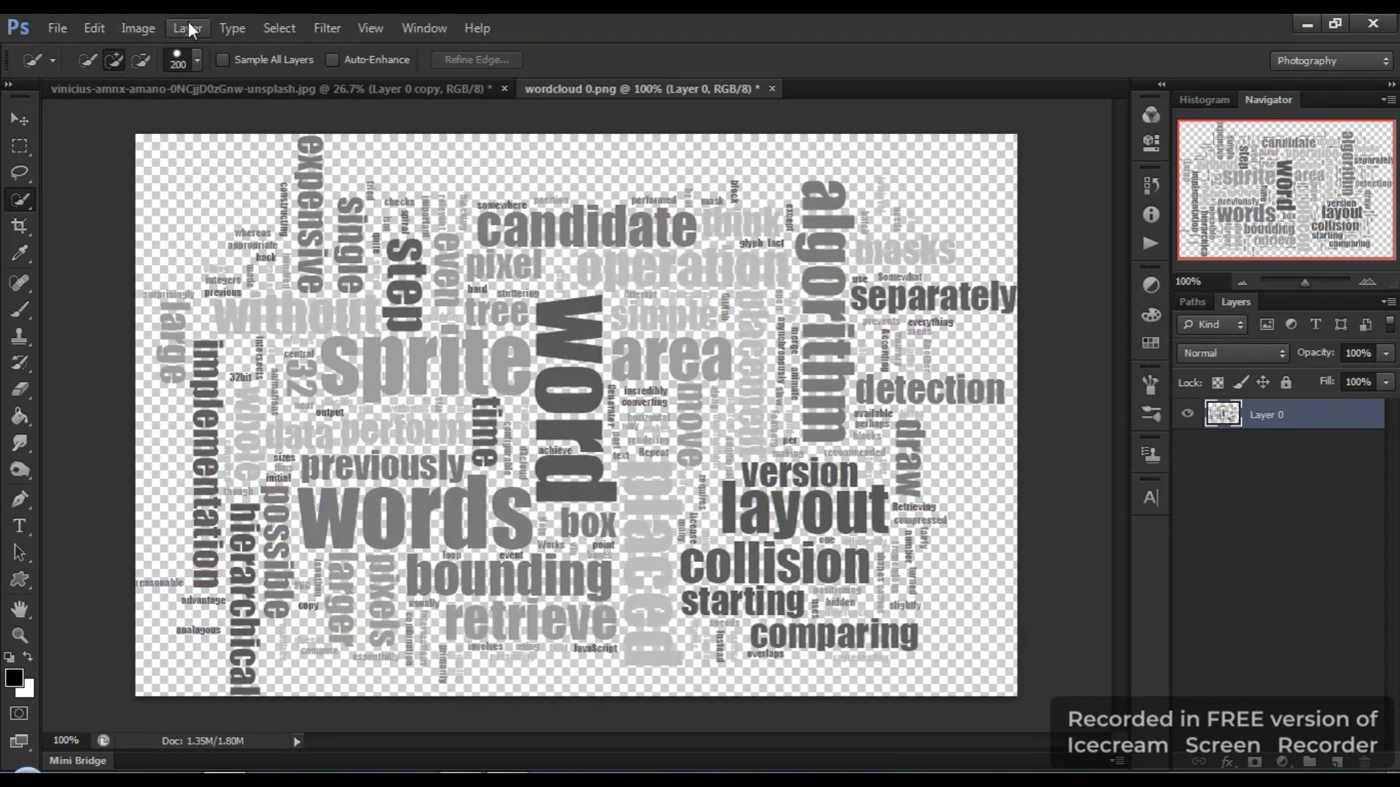
Apply Levels to the word cloud with the white input level lowered to its minimum to turn the text white.
click(146, 29)
mouse_move(178, 80)
click(411, 100)
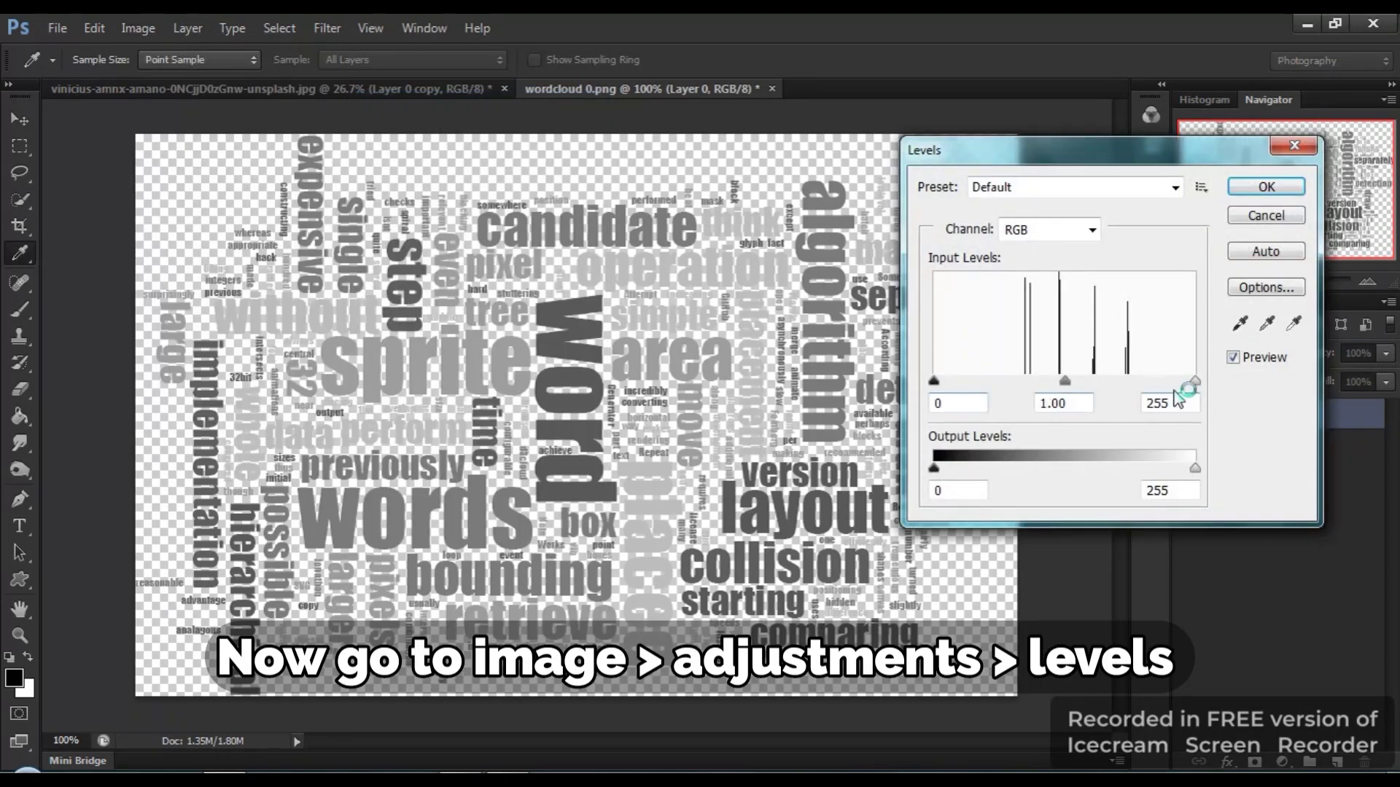
drag(1194, 380, 917, 377)
click(1257, 190)
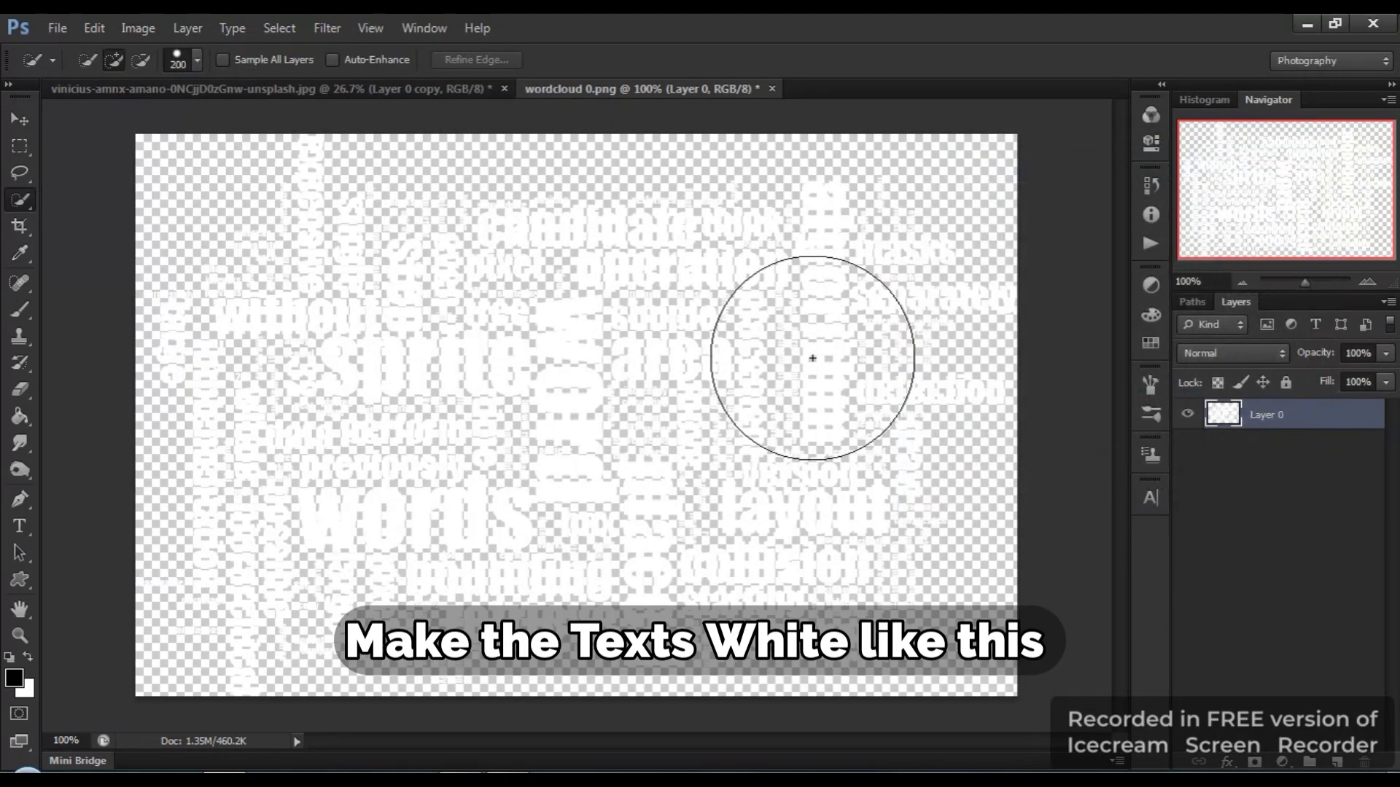
Move the white word cloud onto the face in the portrait document and rename its layer Wordcloud.
click(11, 121)
drag(564, 364, 649, 384)
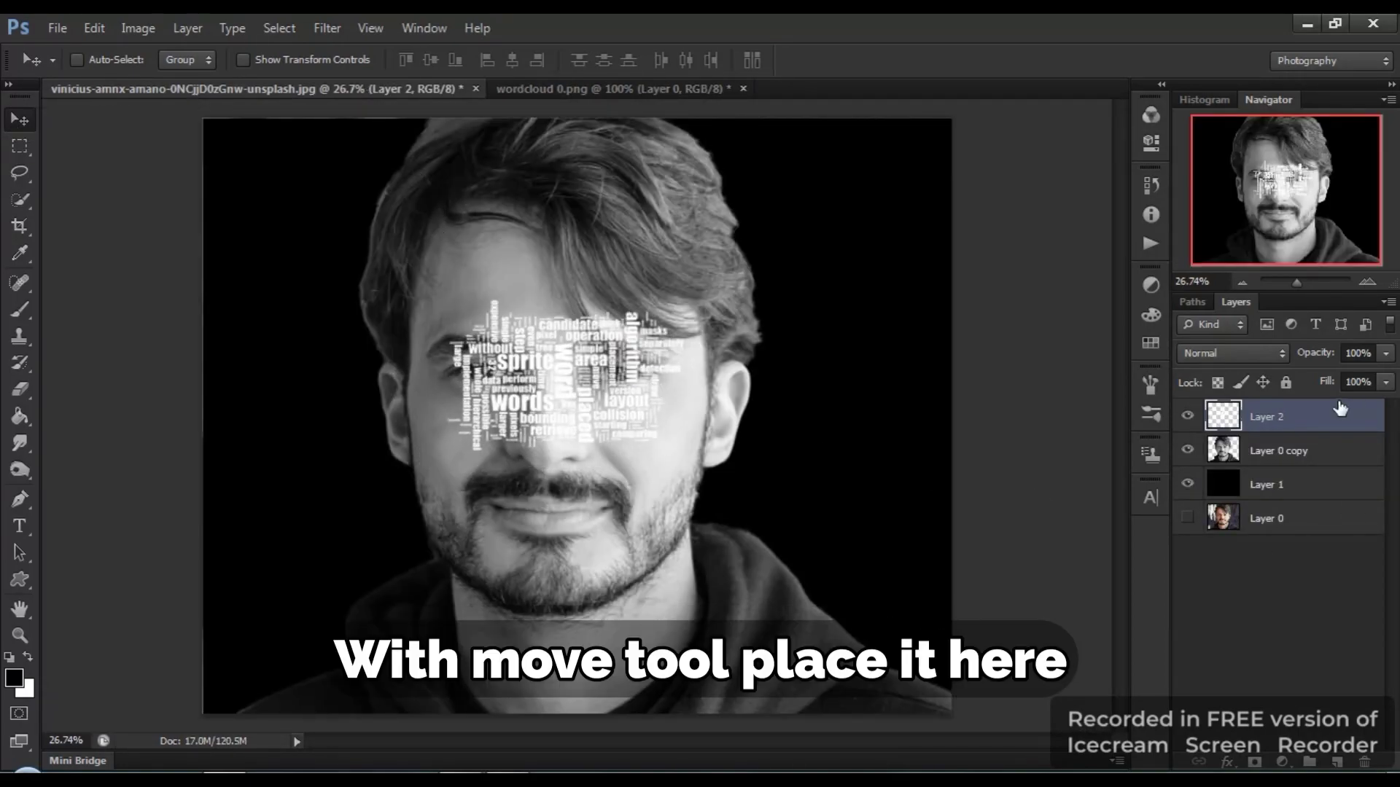
double_click(1268, 417)
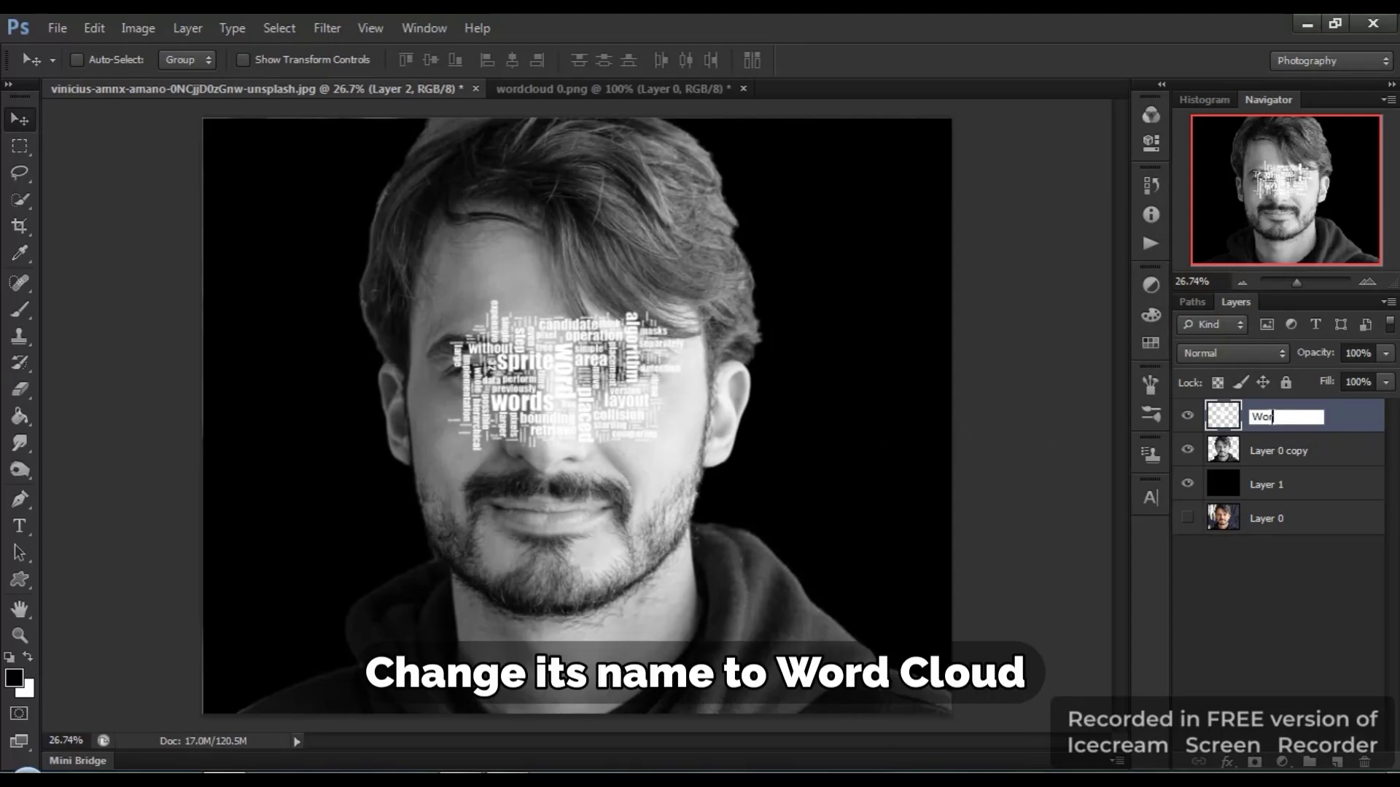
text(Wordcloud)
key(Return)
Add a Drop Shadow with the default settings to the Wordcloud layer.
double_click(1345, 419)
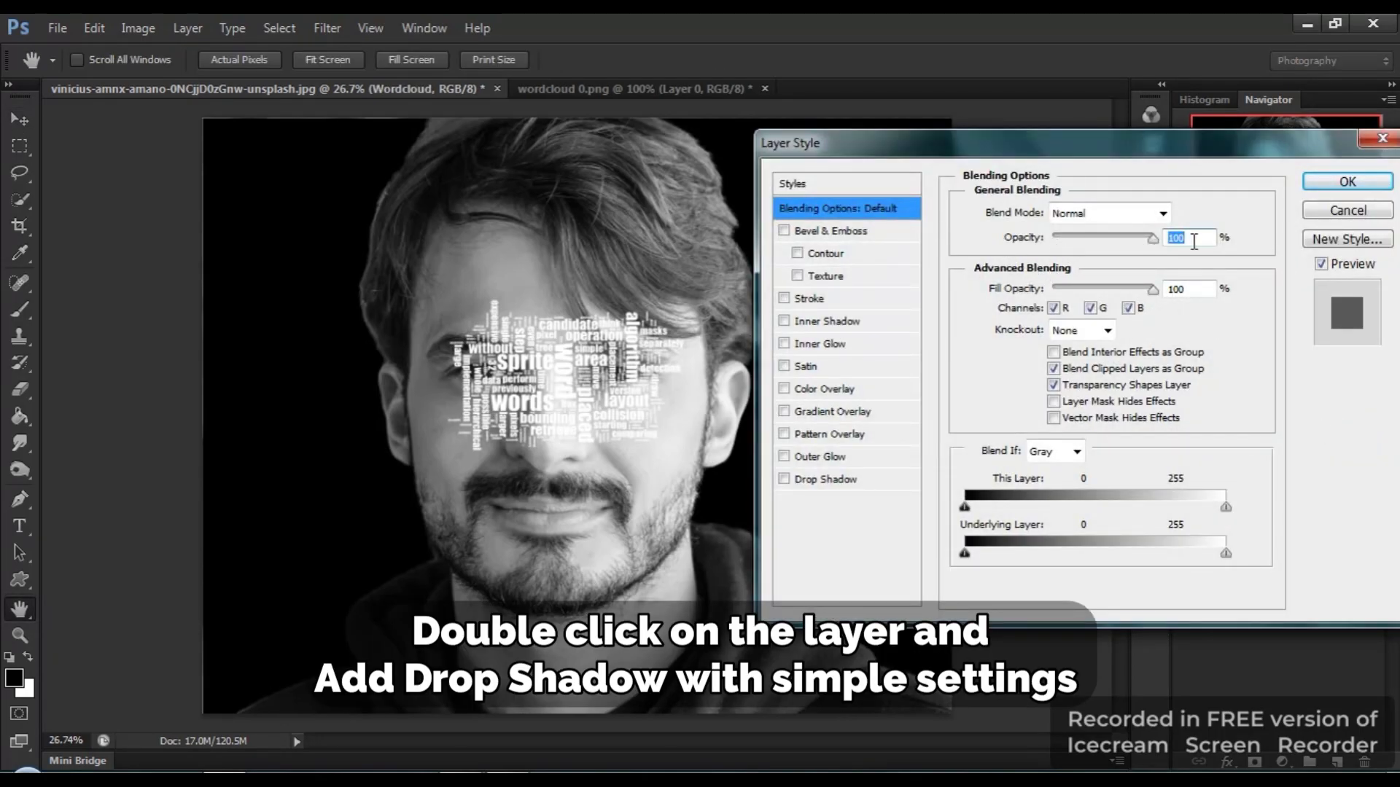
click(878, 479)
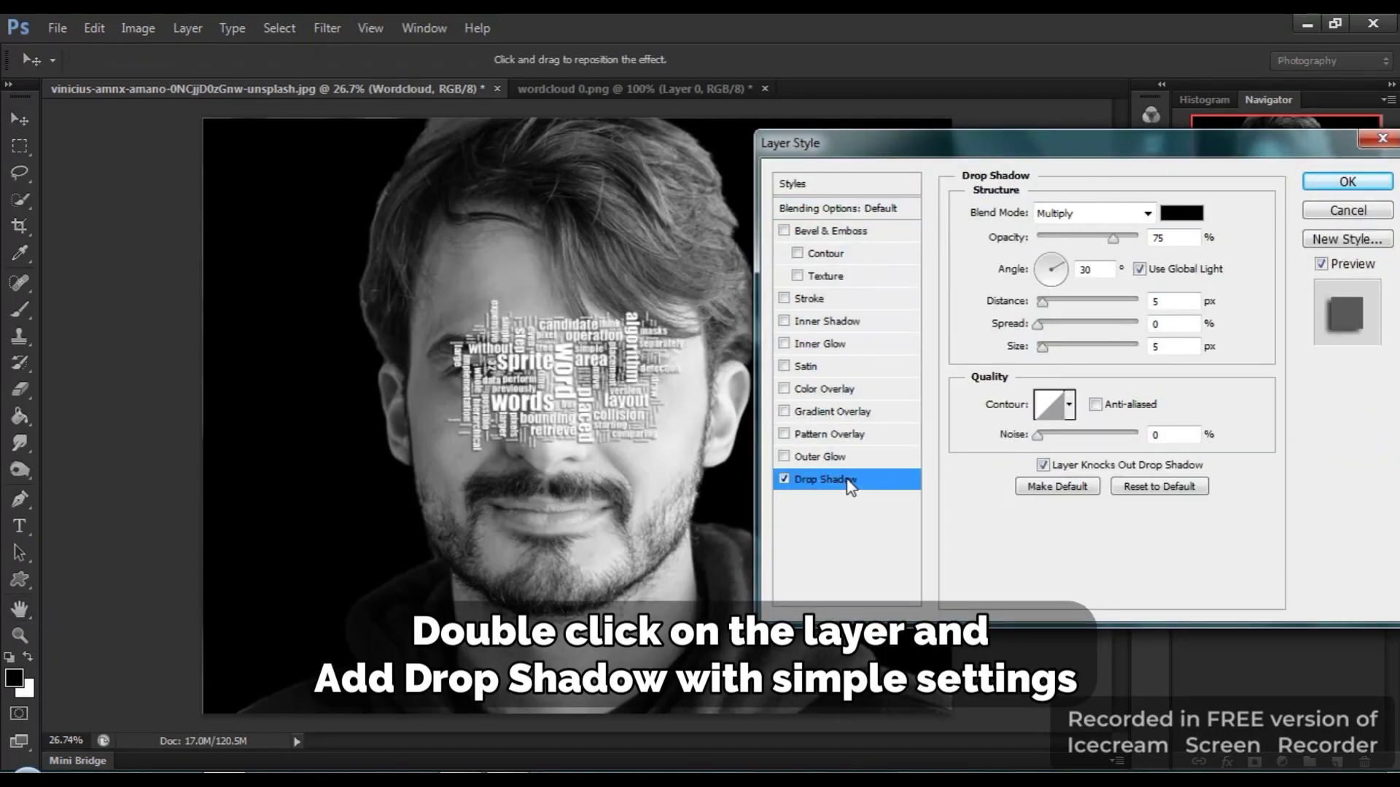
click(1345, 182)
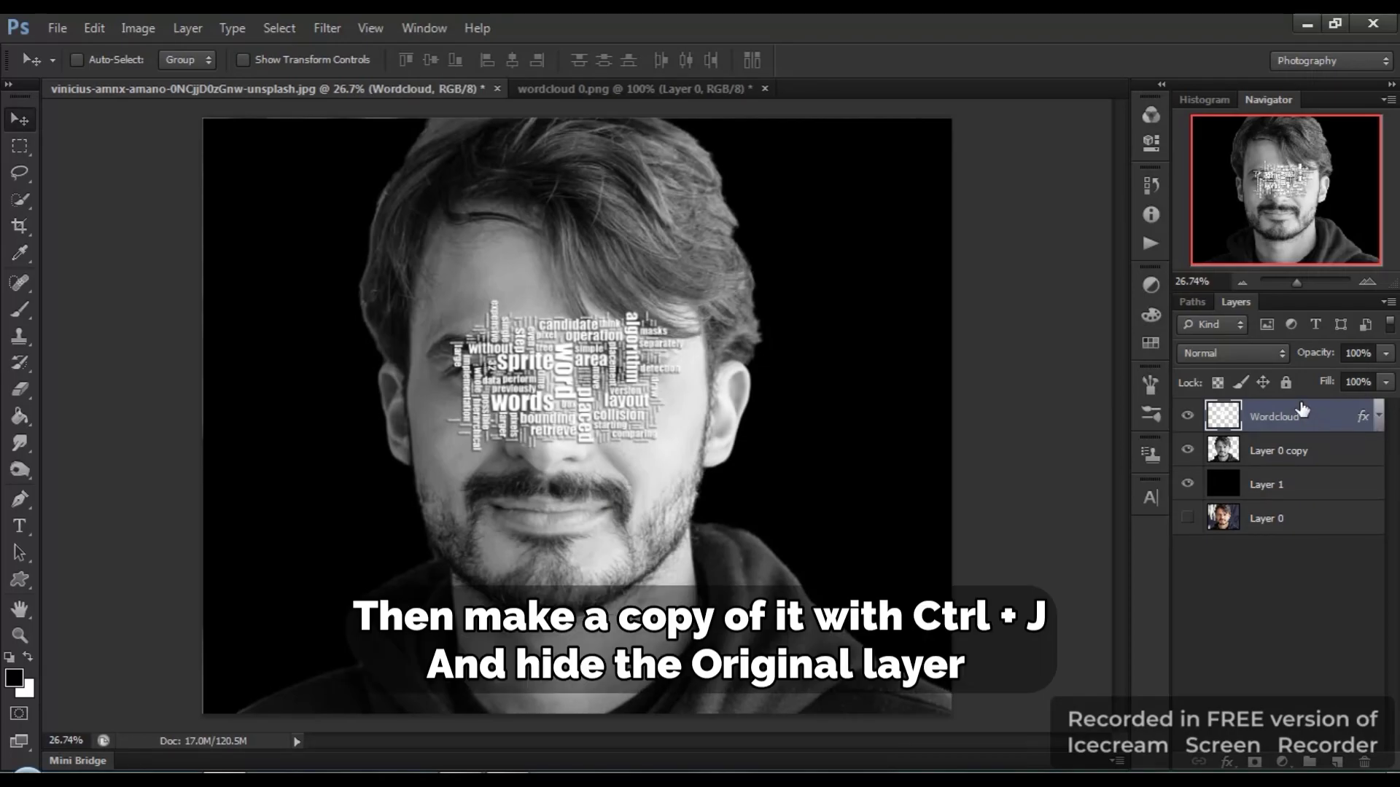
Duplicate the Wordcloud layer and hide the original.
key(ctrl+j)
click(1189, 451)
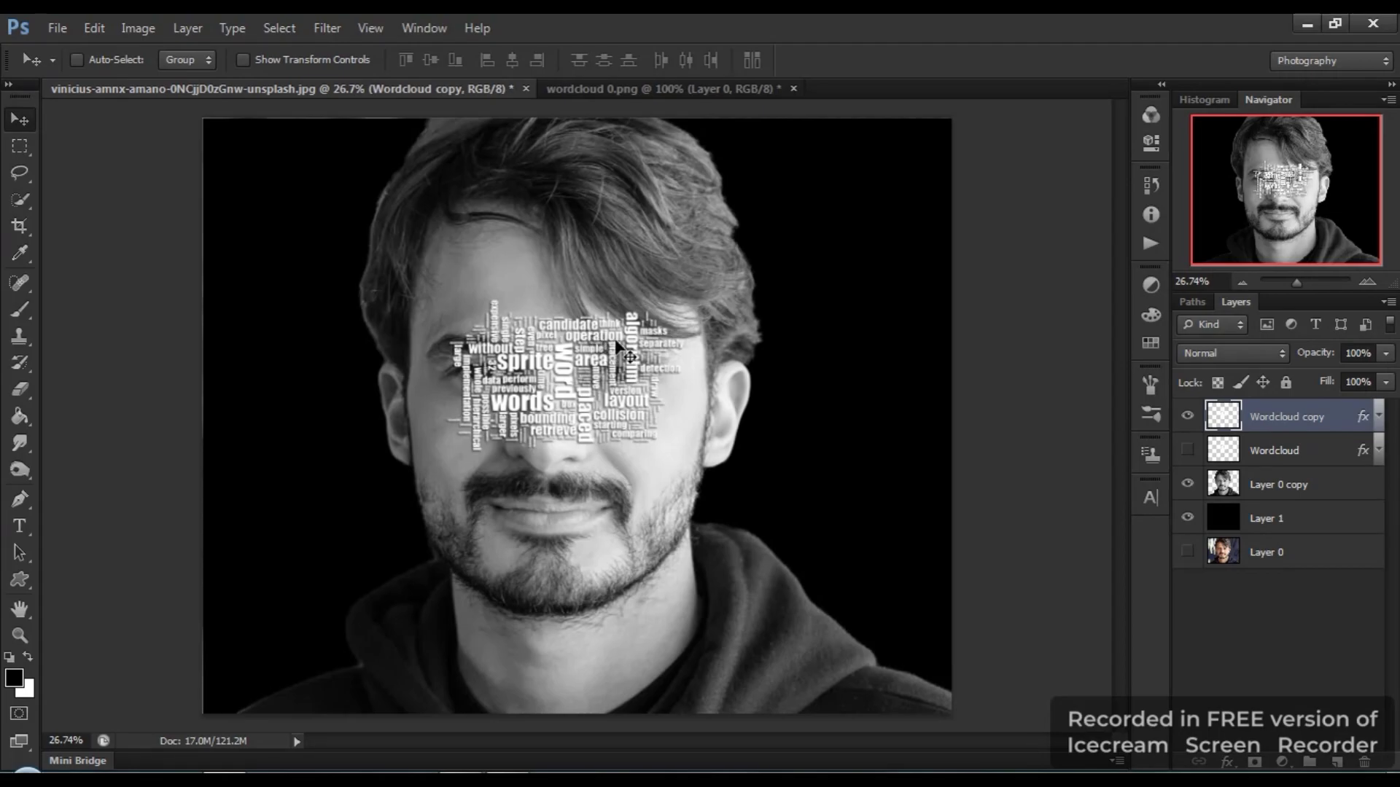
Enlarge the Wordcloud copy, turn it upside down and place it over the upper-left part of the head.
key(ctrl+t)
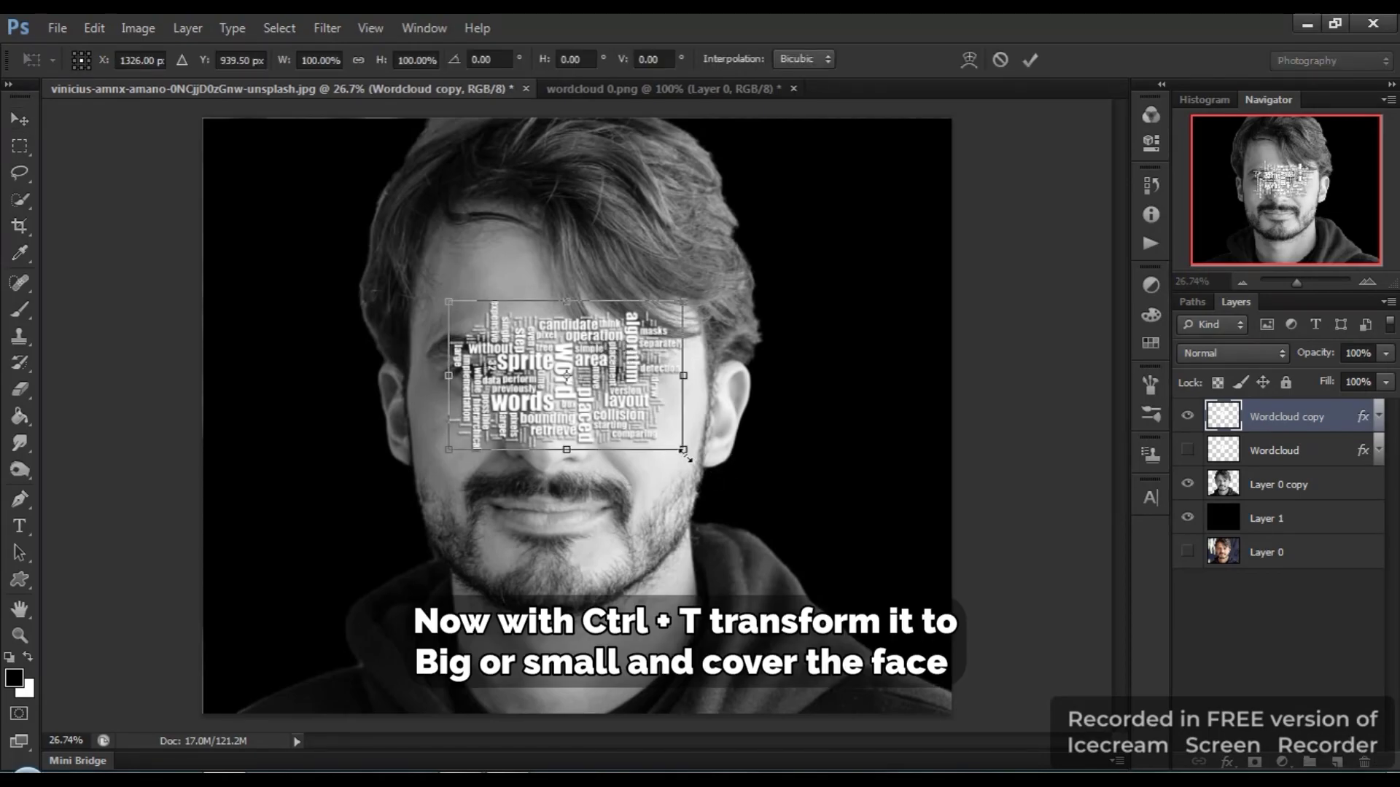
drag(686, 454, 819, 506)
drag(651, 409, 530, 237)
drag(703, 137, 579, 397)
drag(521, 218, 488, 284)
drag(627, 129, 678, 474)
drag(528, 320, 525, 248)
key(Return)
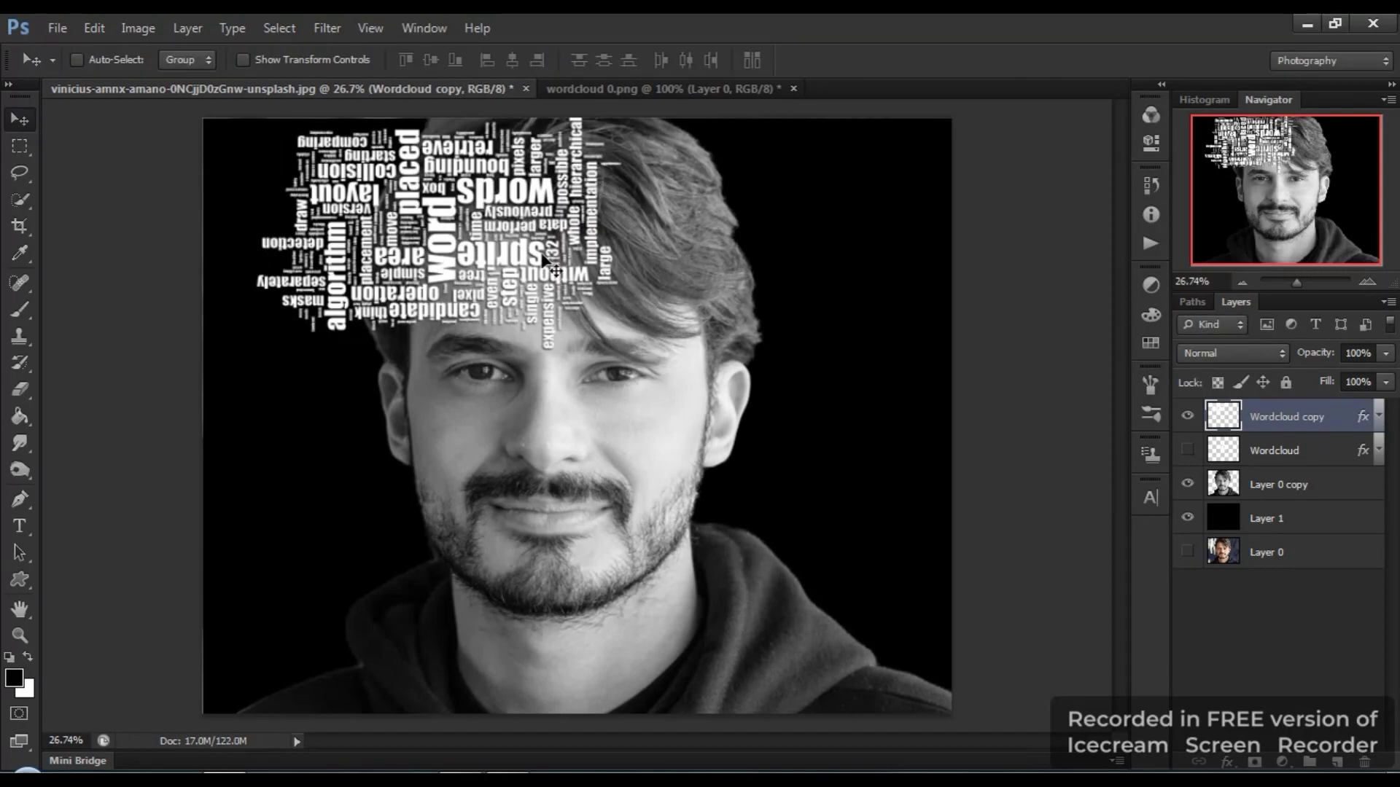
Duplicate the transformed word cloud, rotate the duplicate 90° and place it over the right side of the face.
drag(535, 256, 771, 255)
key(ctrl+t)
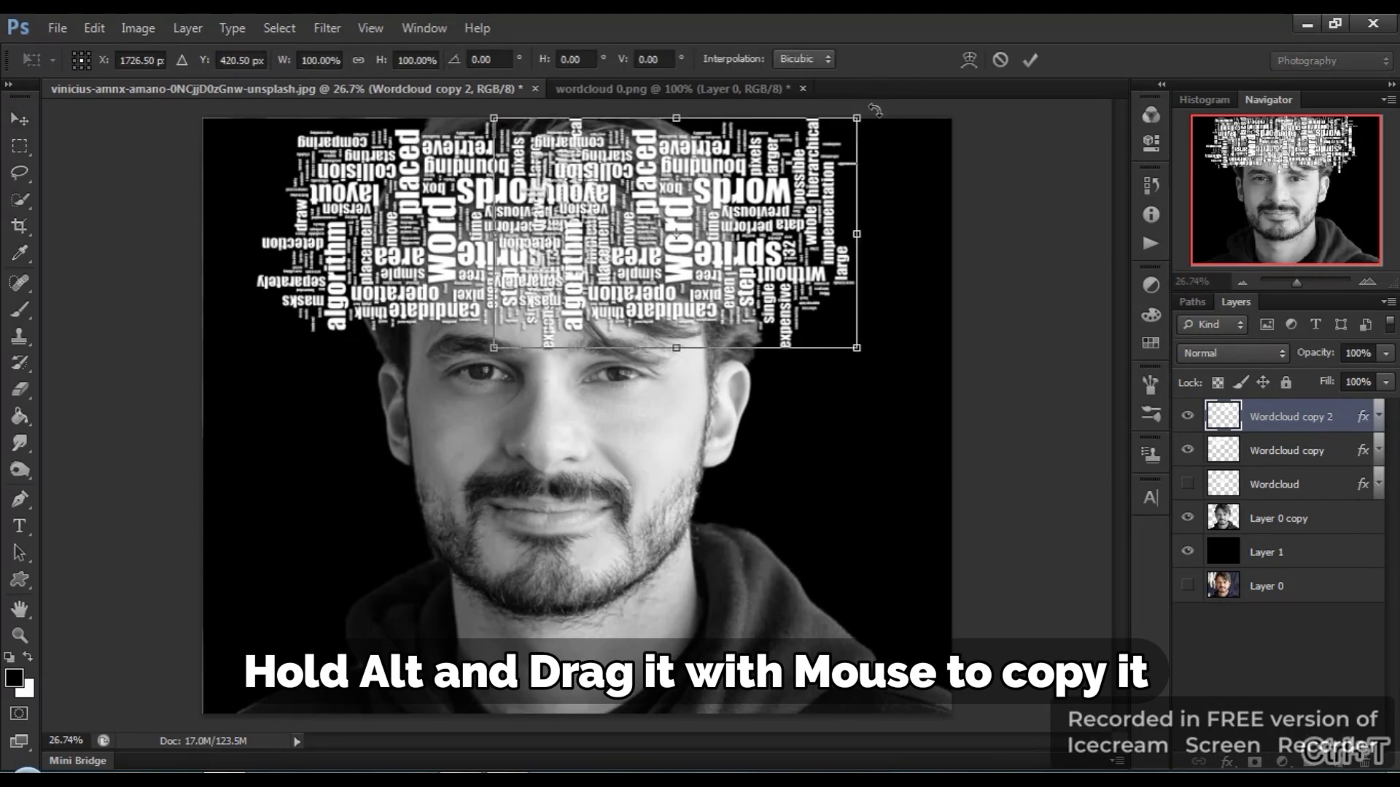
drag(875, 110, 798, 408)
drag(657, 163, 670, 230)
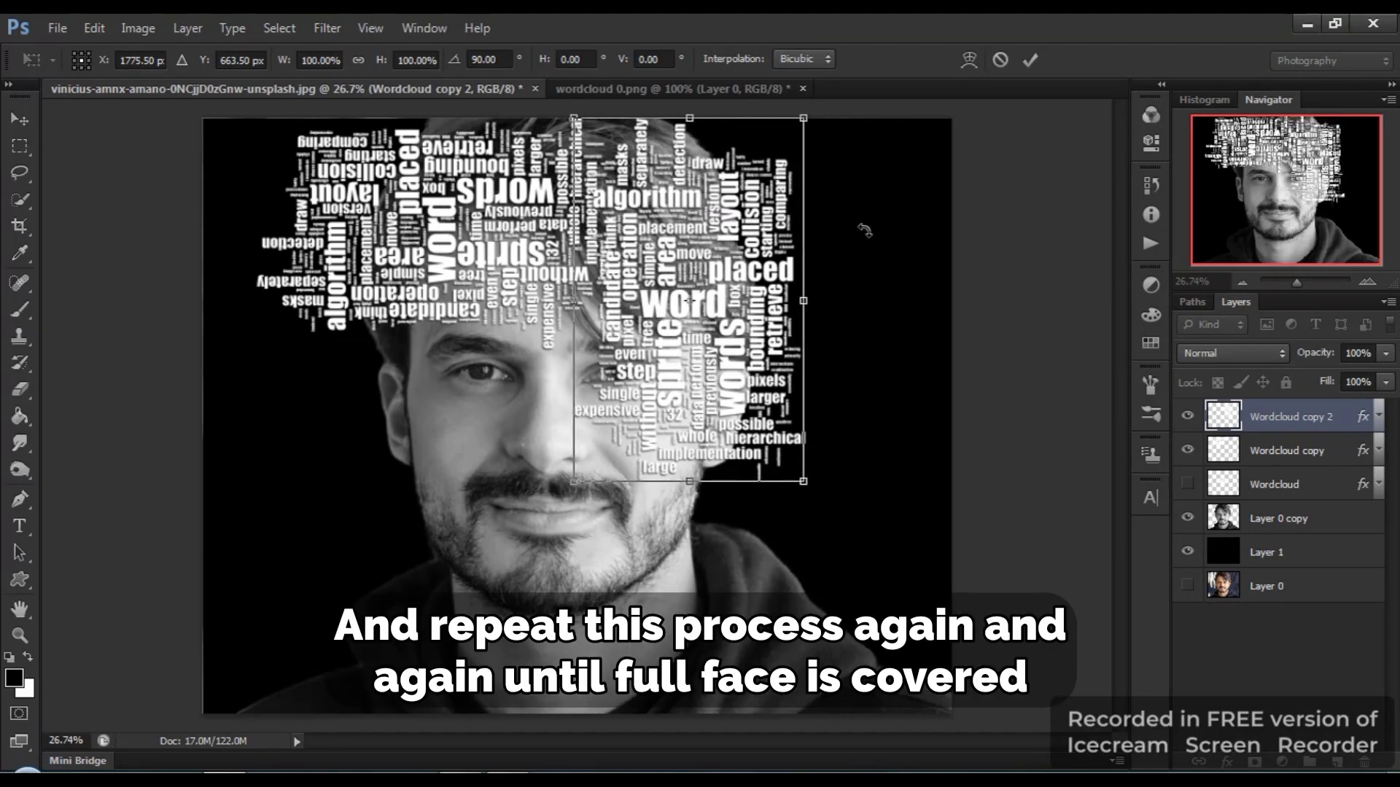
key(Return)
drag(703, 303, 703, 351)
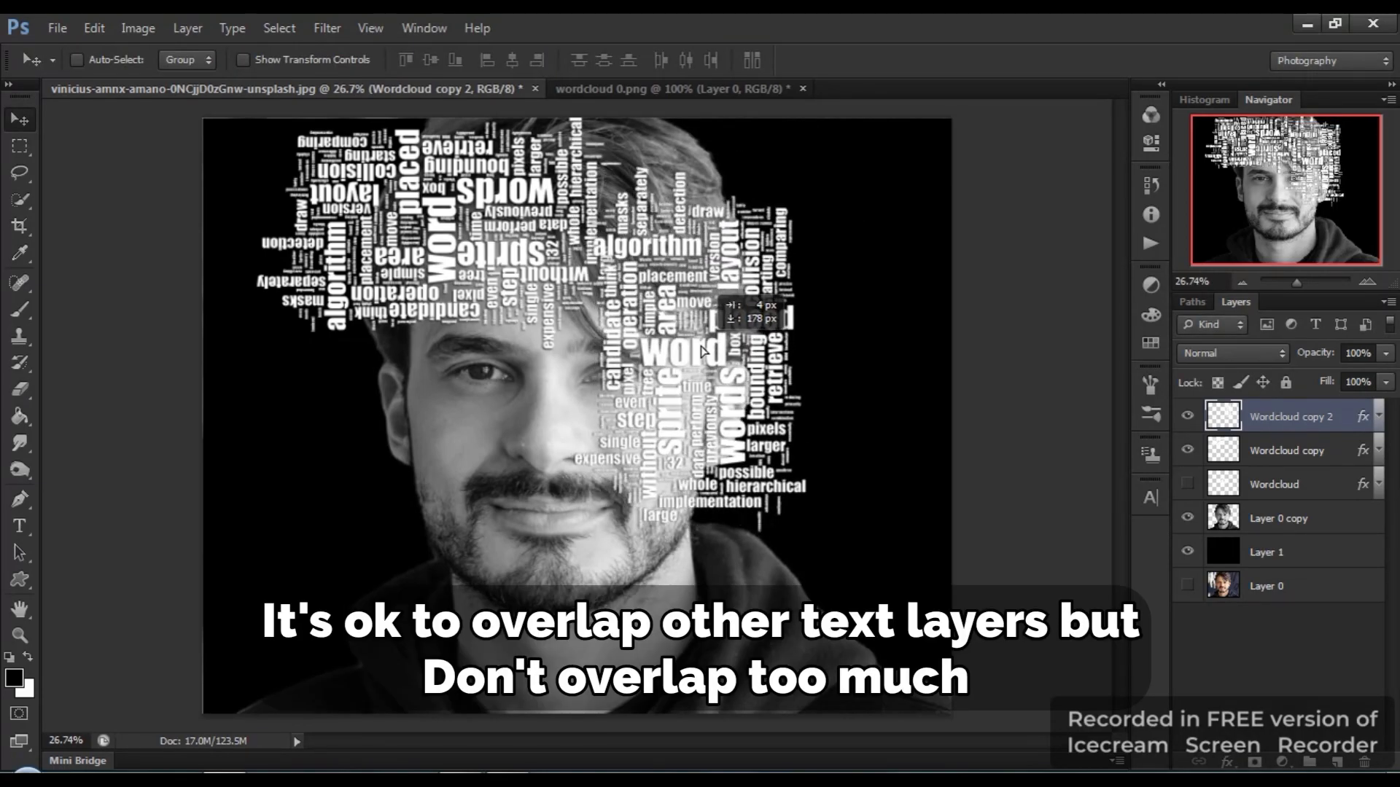
Shift the first Wordcloud copy down the left side of the head and cover the rest of the portrait with further copies.
click(1284, 456)
drag(452, 210, 436, 324)
key(ctrl+j)
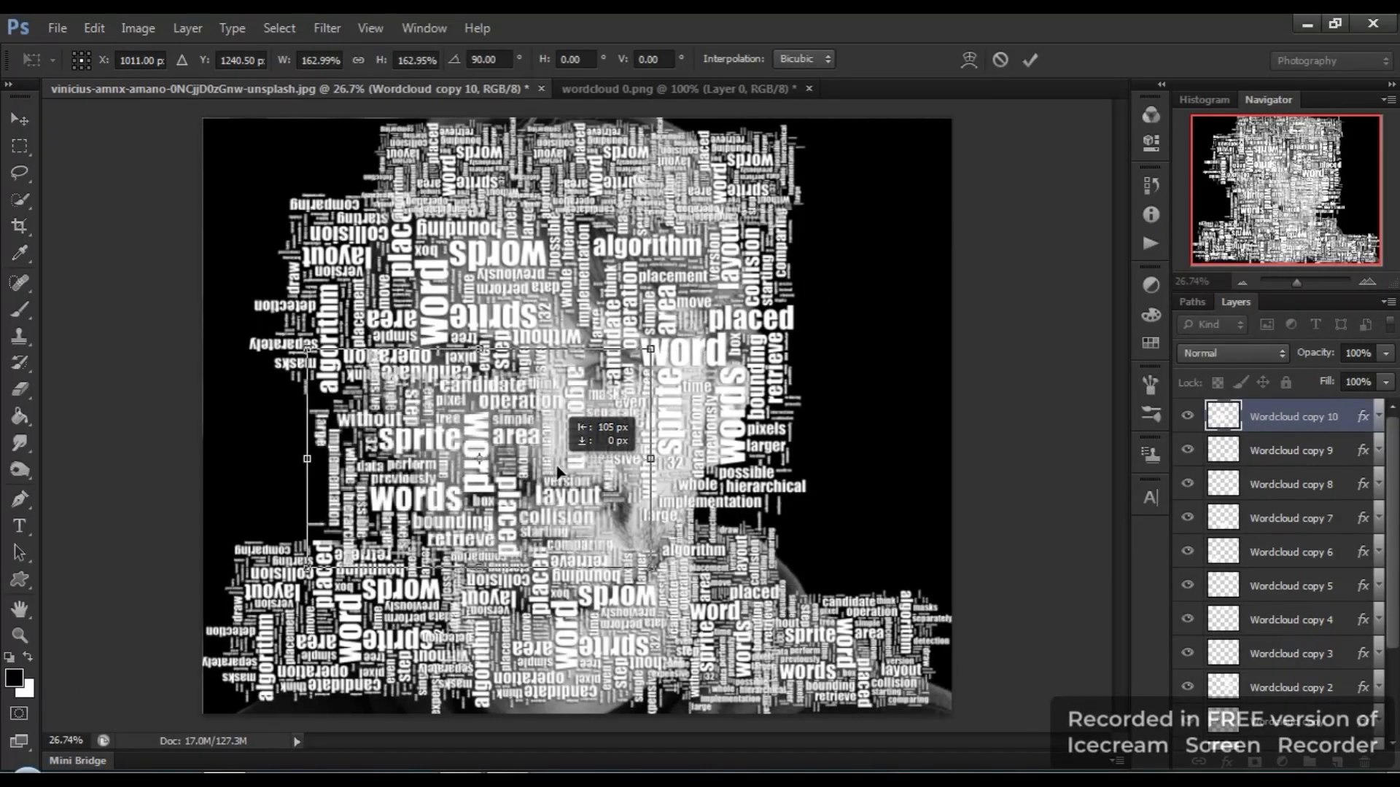
drag(558, 472, 600, 430)
key(Return)
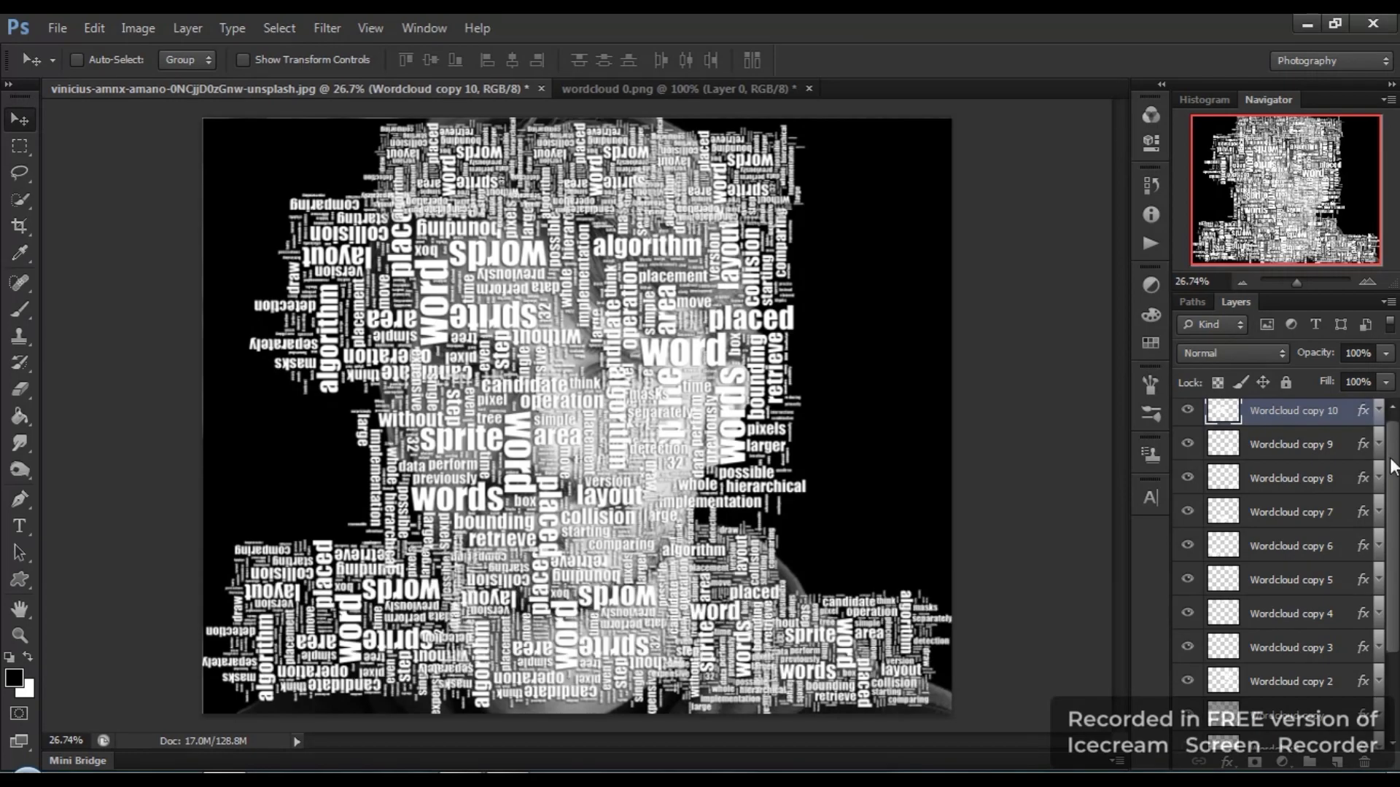
Group all the Wordcloud copies, from Wordcloud copy to Wordcloud copy 10, leaving out the original Wordcloud layer.
key(a)
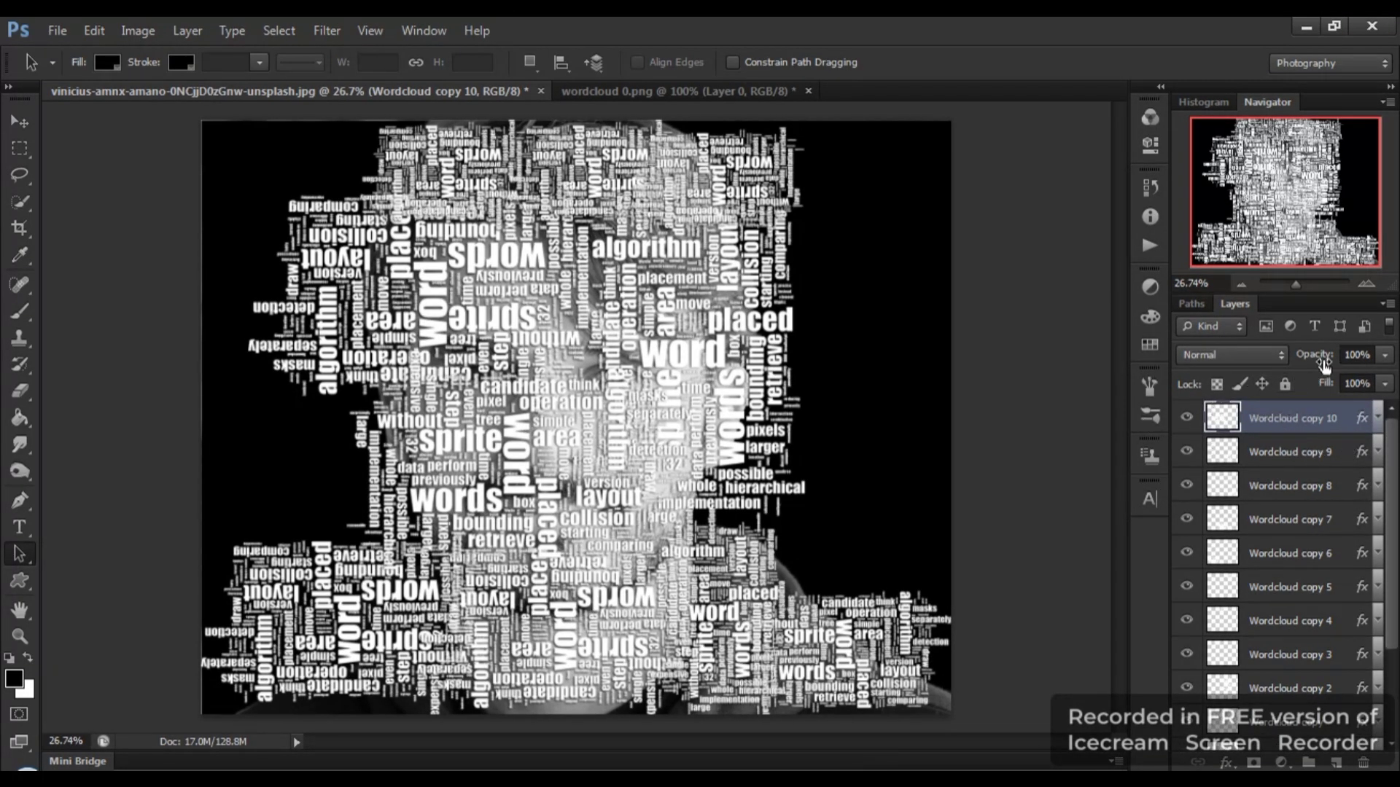
drag(1241, 305, 1029, 143)
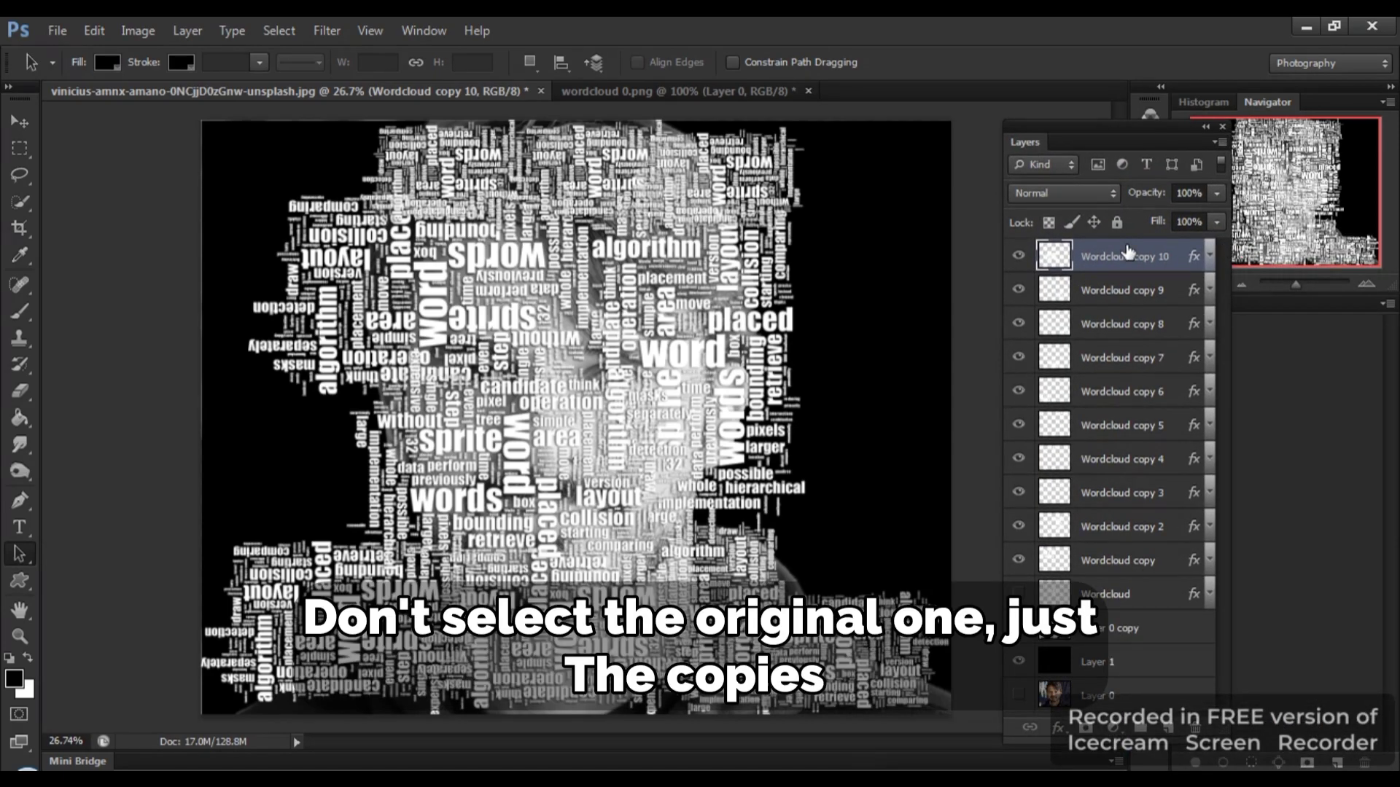
shift+click(1131, 562)
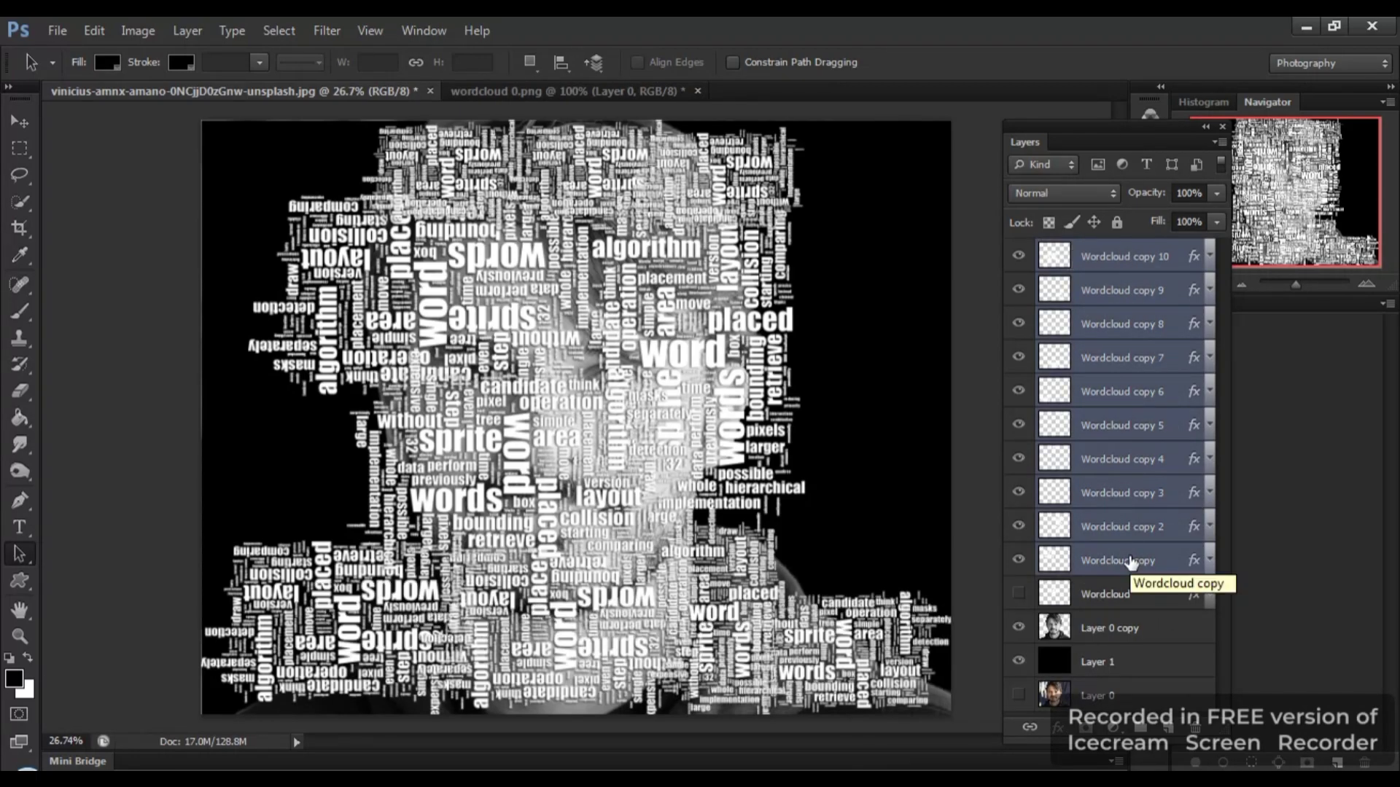
key(ctrl+g)
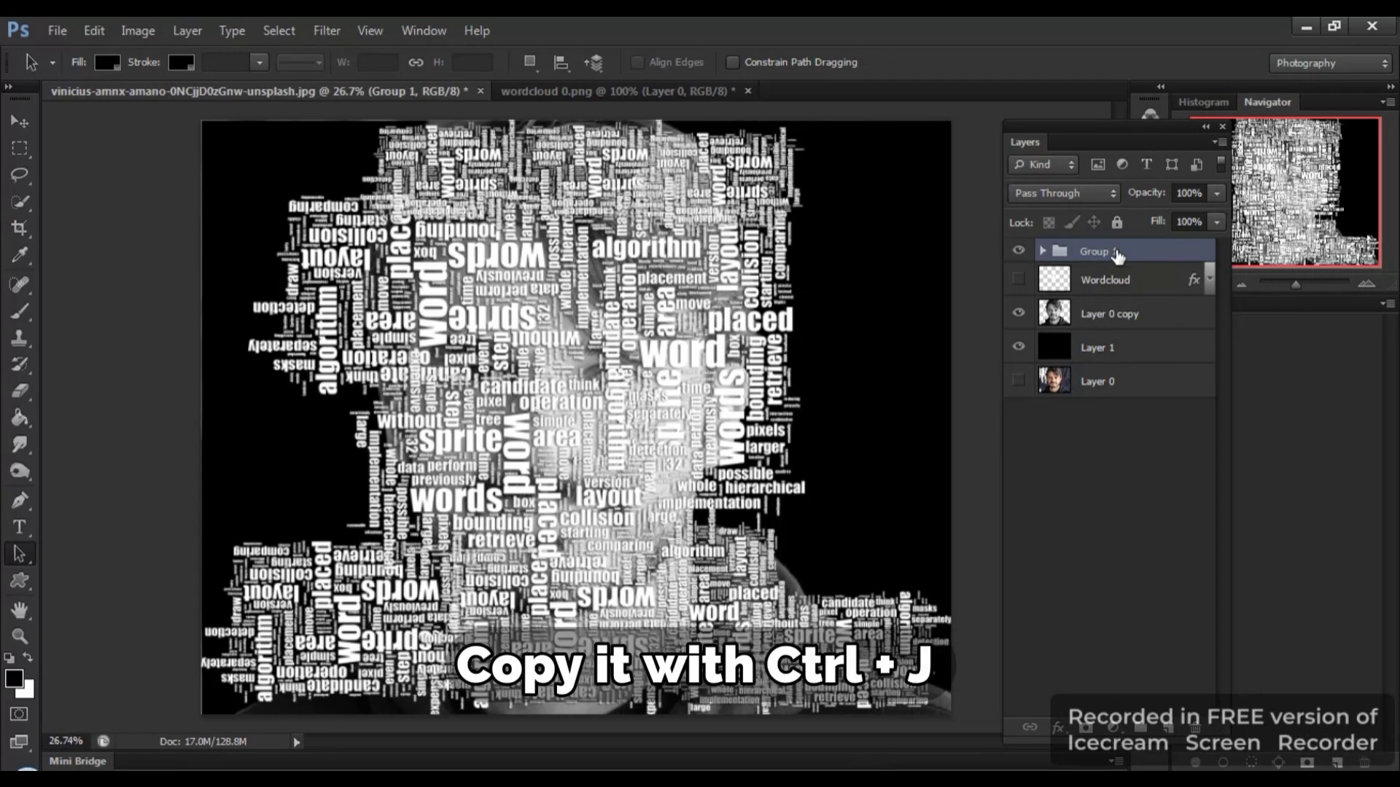
Duplicate the group of word cloud copies and rotate the duplicate 90°.
key(ctrl+j)
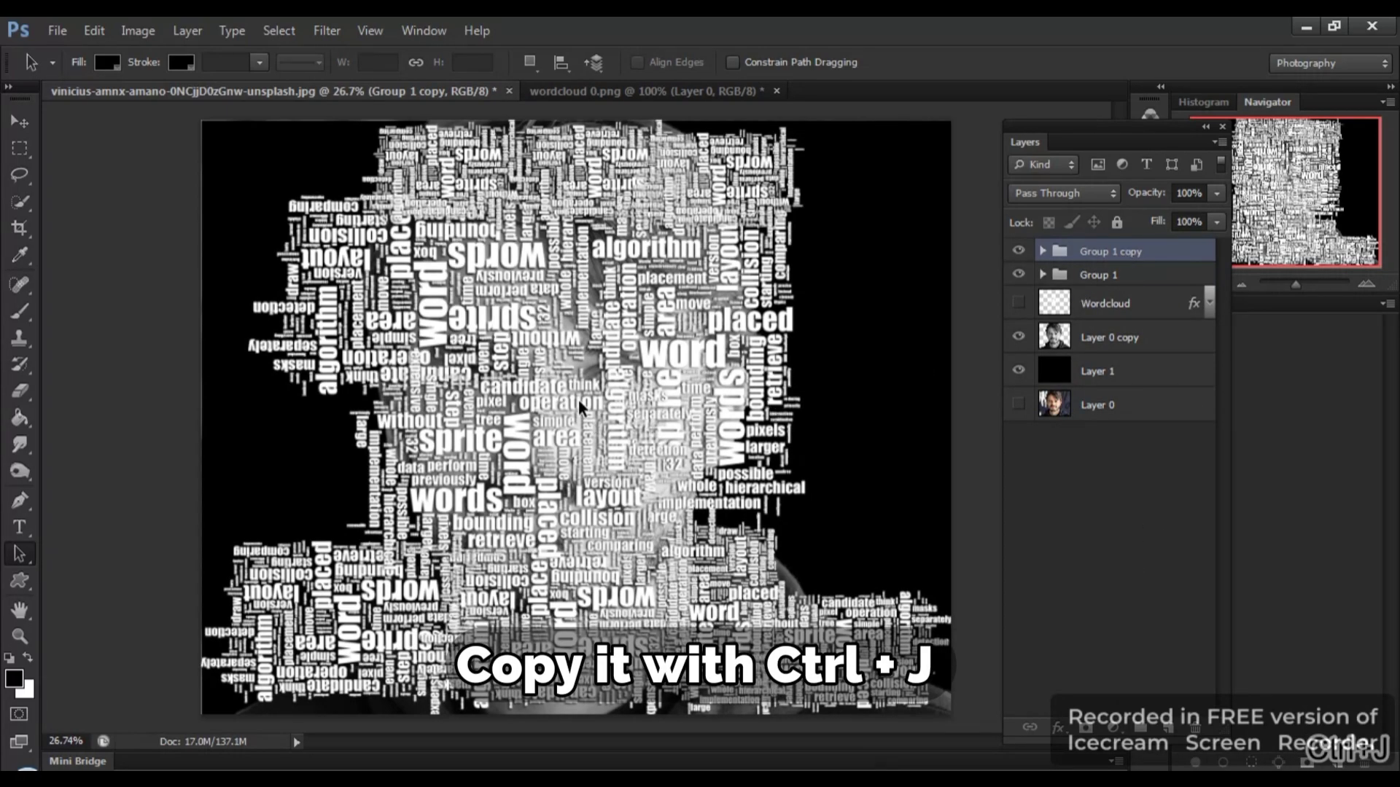
key(ctrl+t)
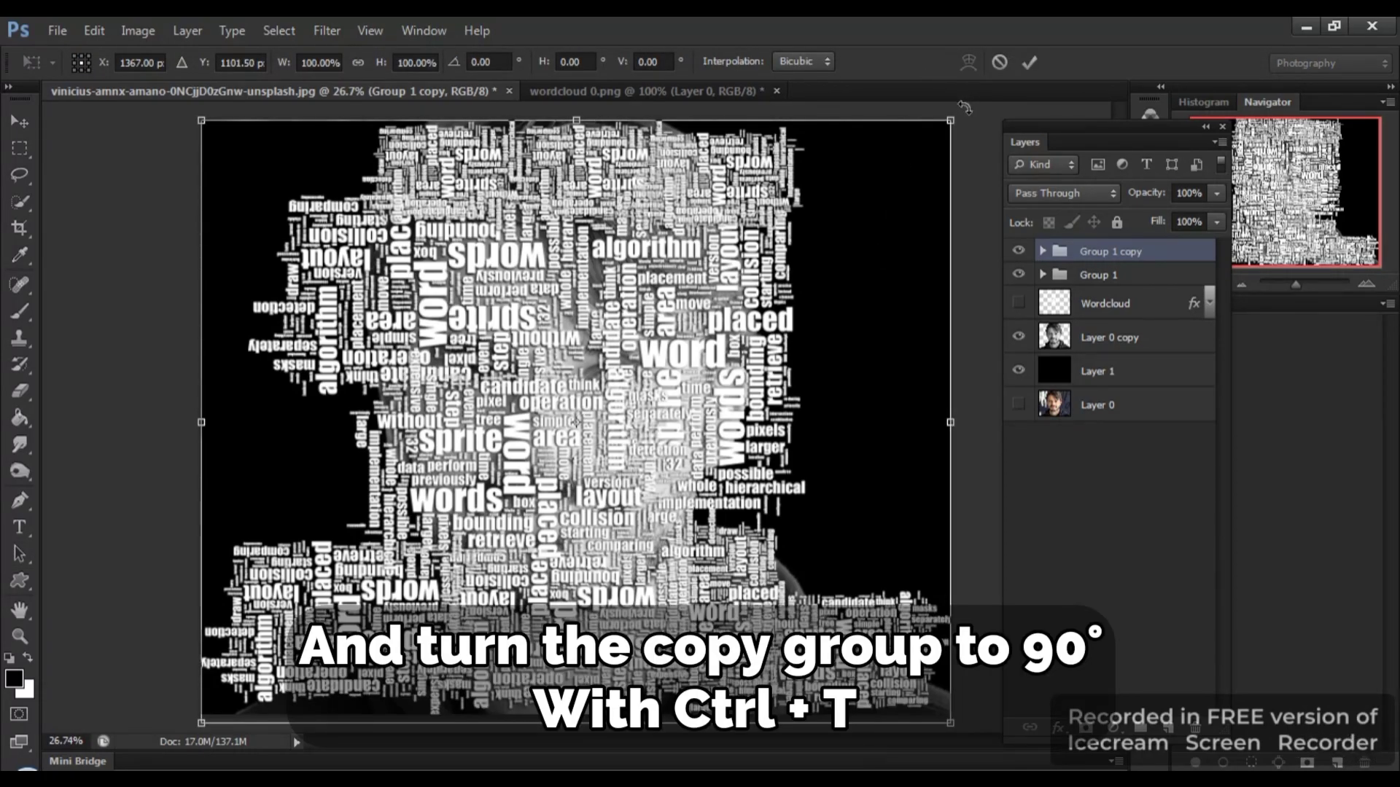
drag(964, 108, 784, 678)
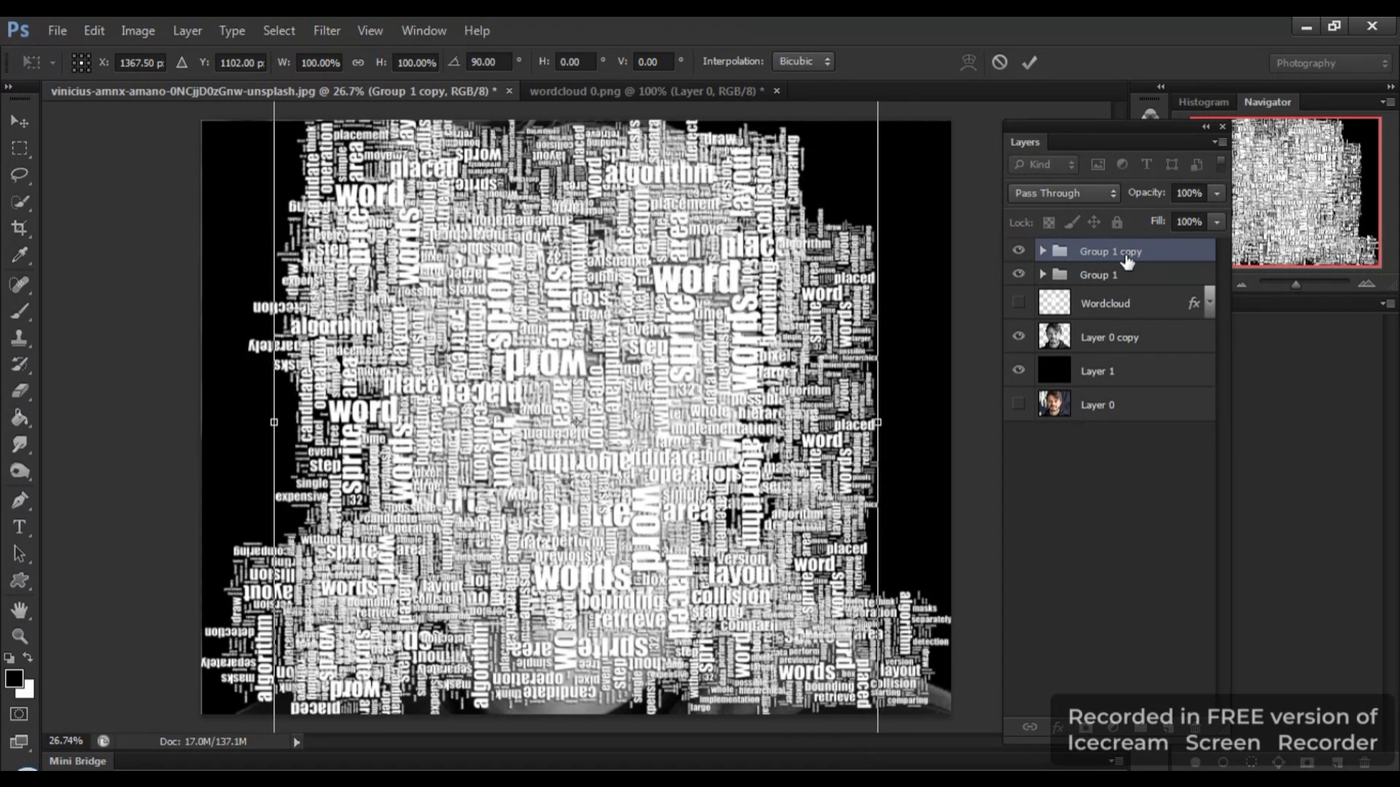
key(Return)
Convert both word cloud groups together into a single Smart Object.
shift+click(1130, 275)
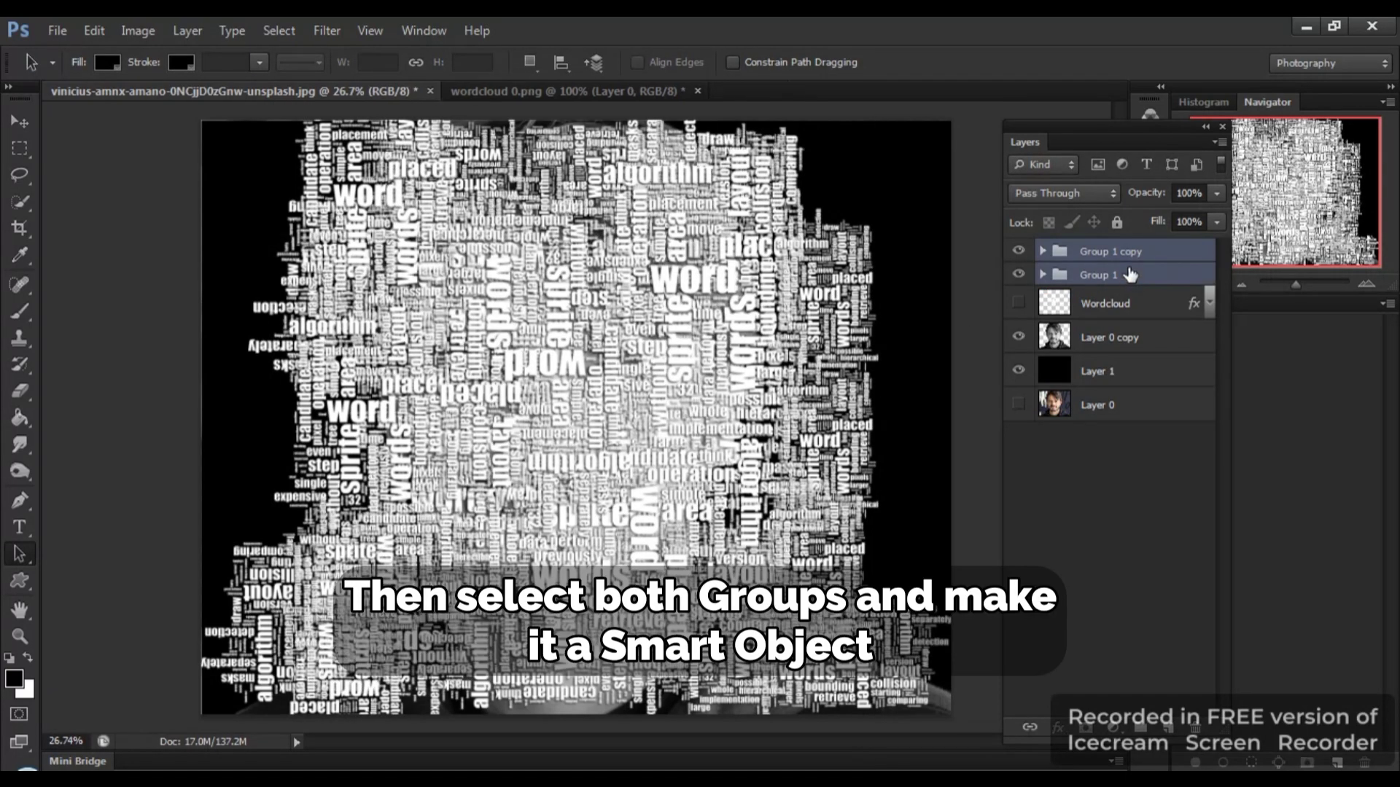
click(1219, 142)
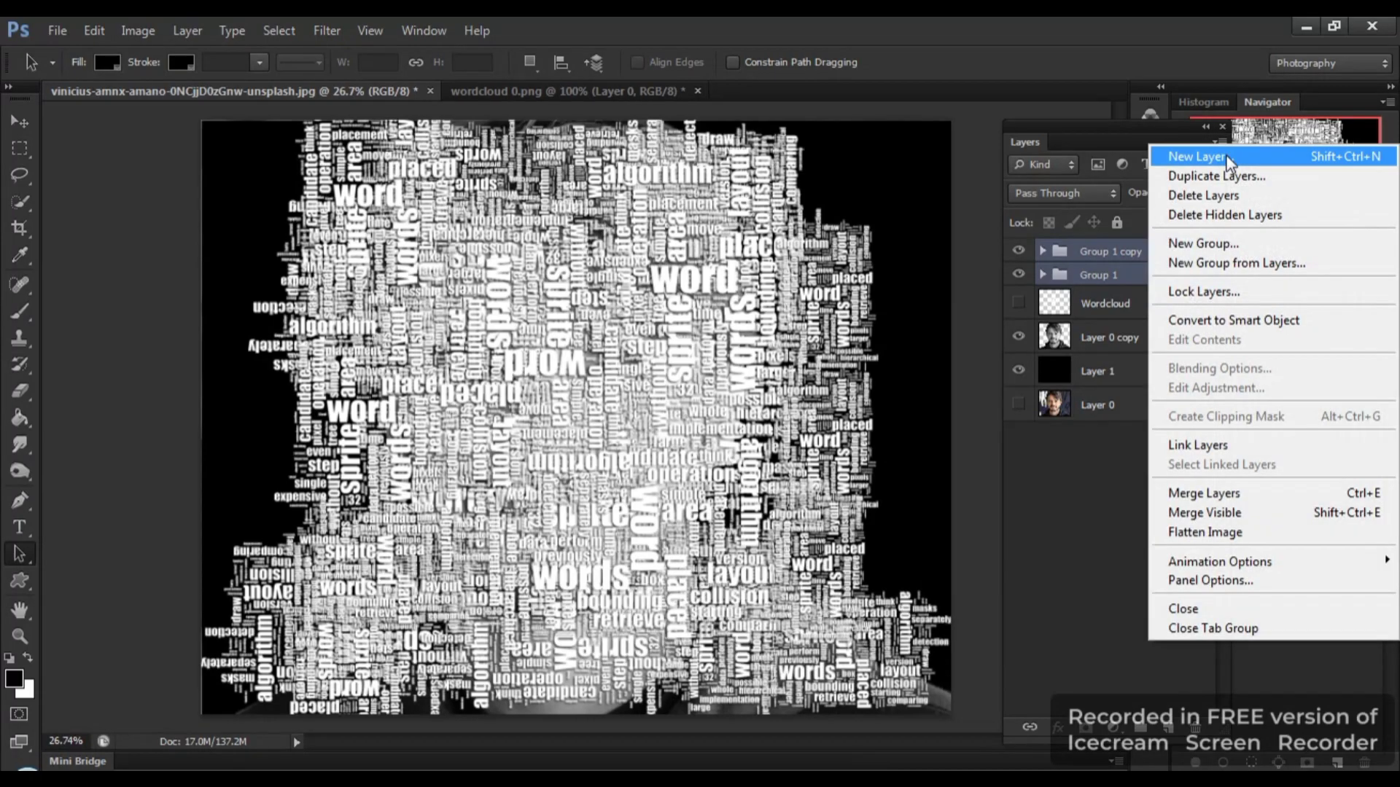
click(1225, 319)
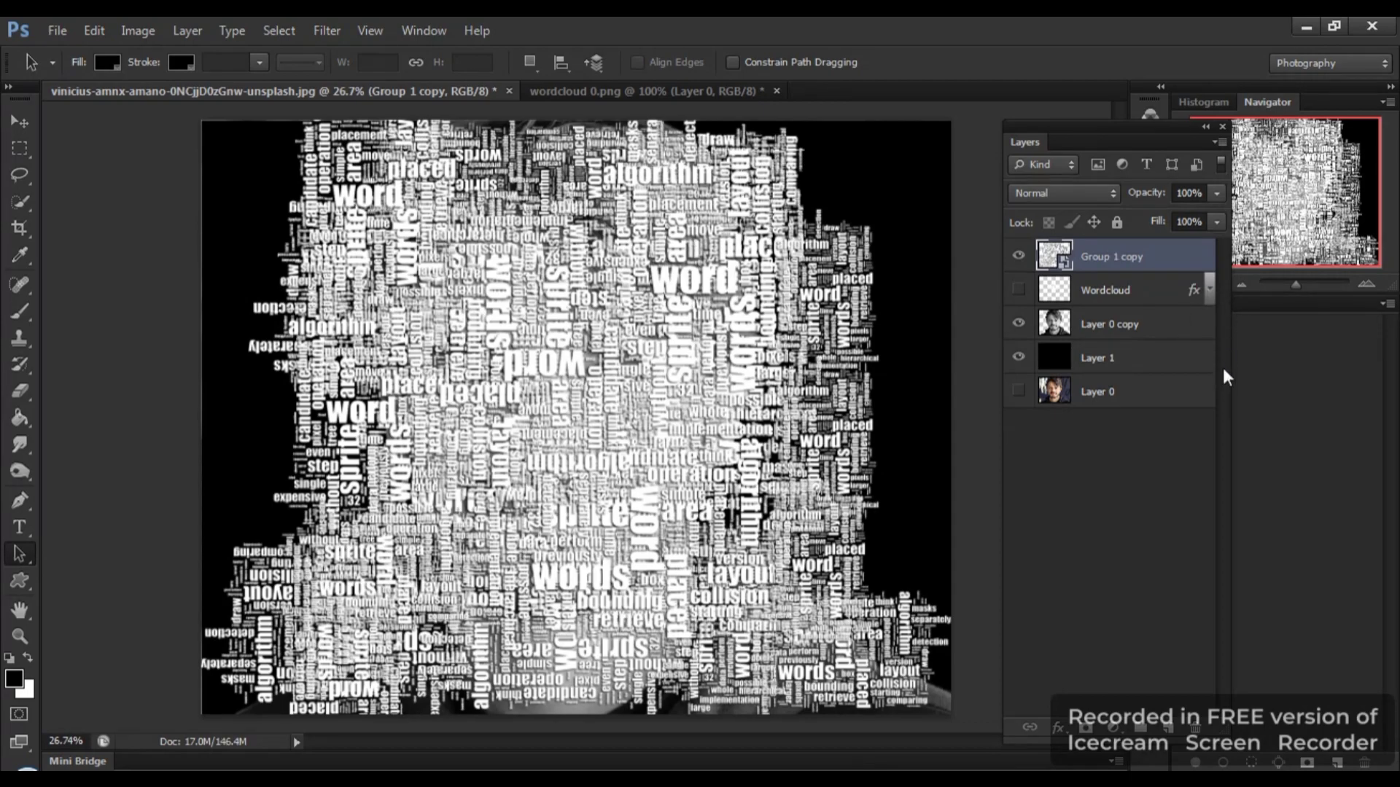
Duplicate the Group 1 copy Smart Object under the name Displacement and hide the original Group 1 copy layer.
drag(1099, 130, 1248, 307)
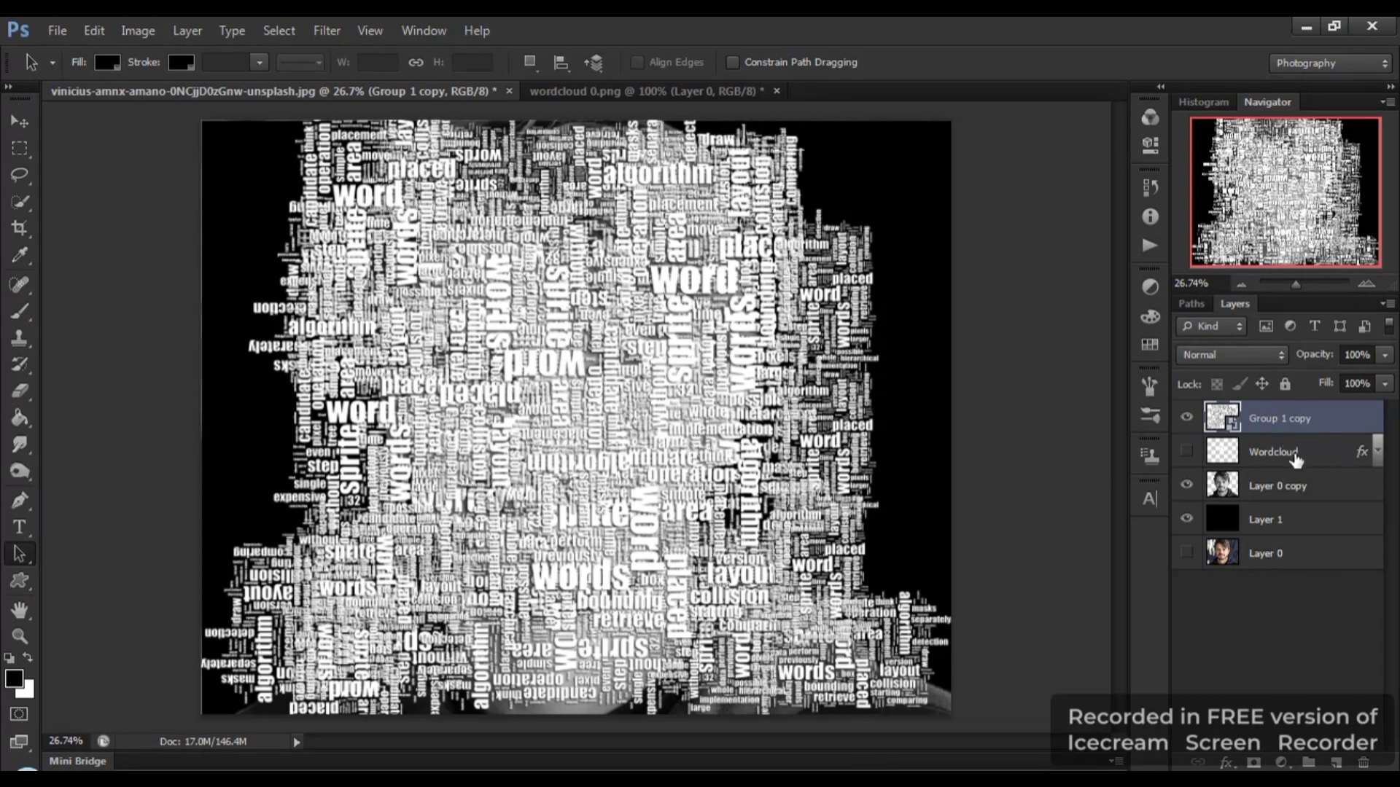
key(ctrl+j)
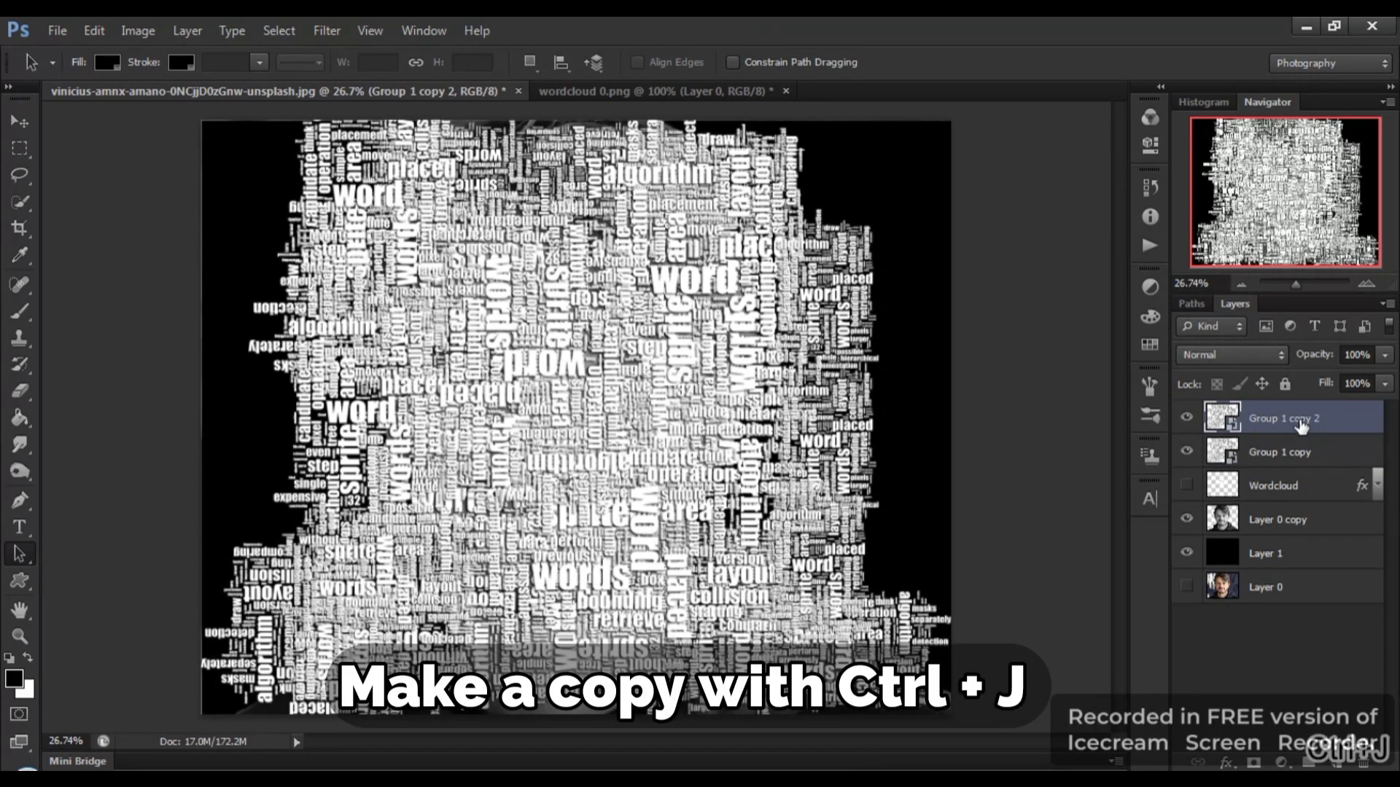
double_click(1303, 420)
text(Displ)
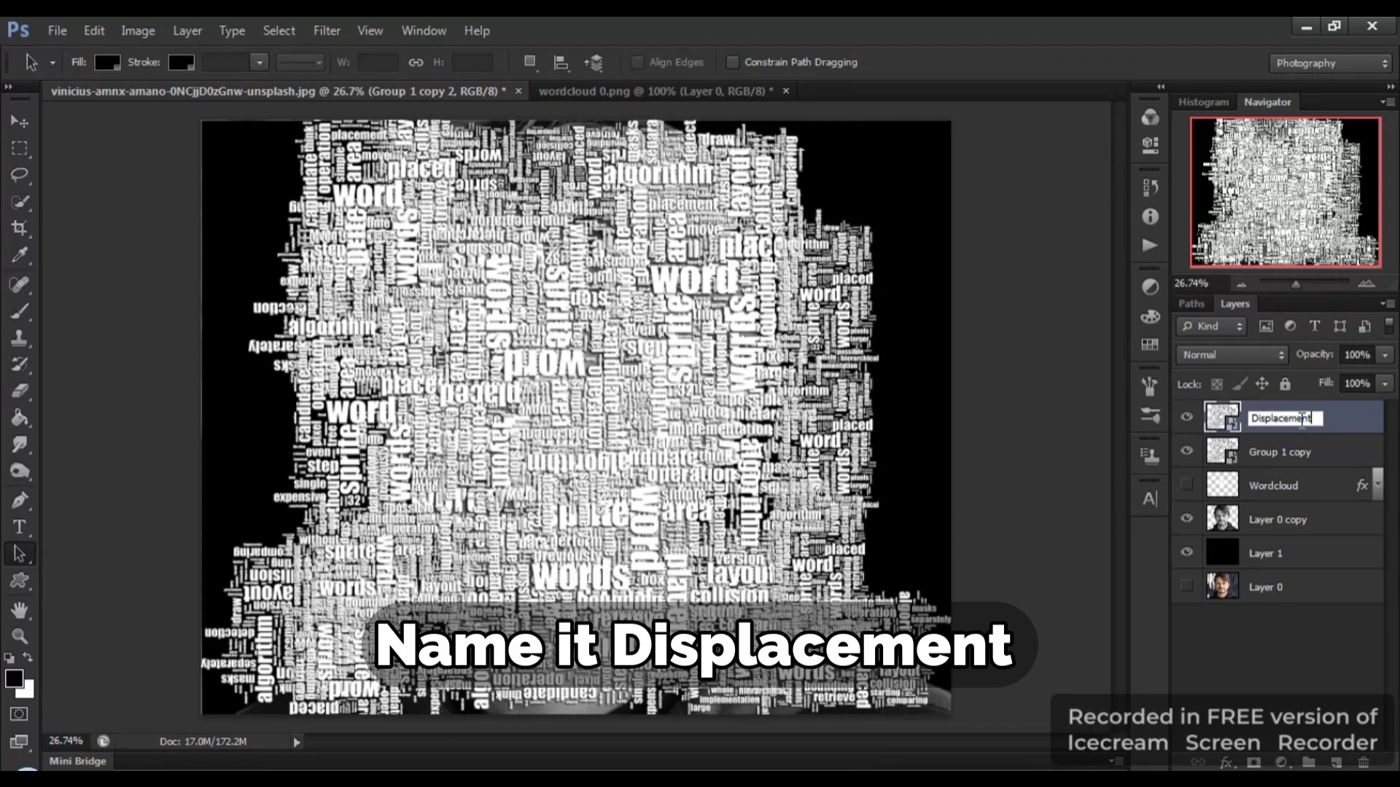
text(acement)
key(Return)
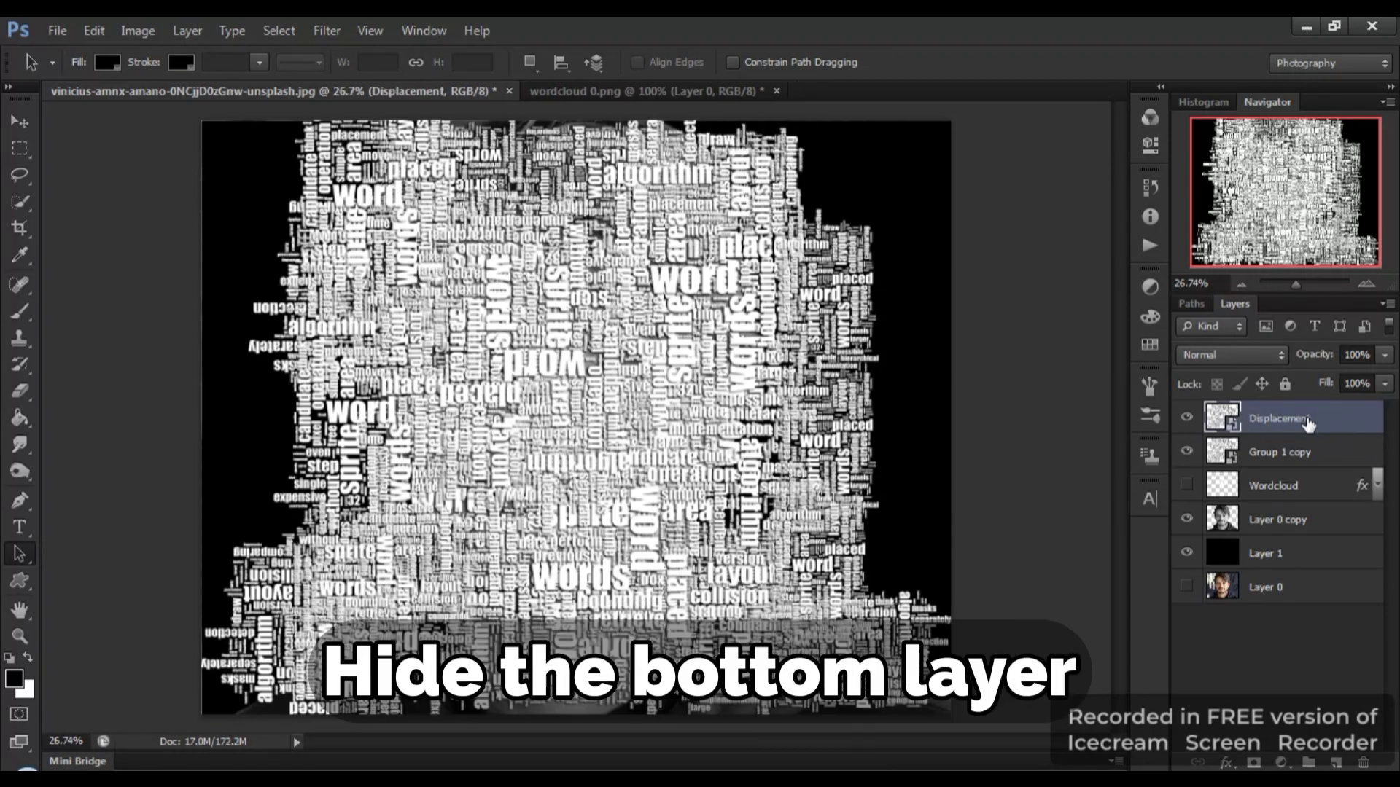
click(1186, 453)
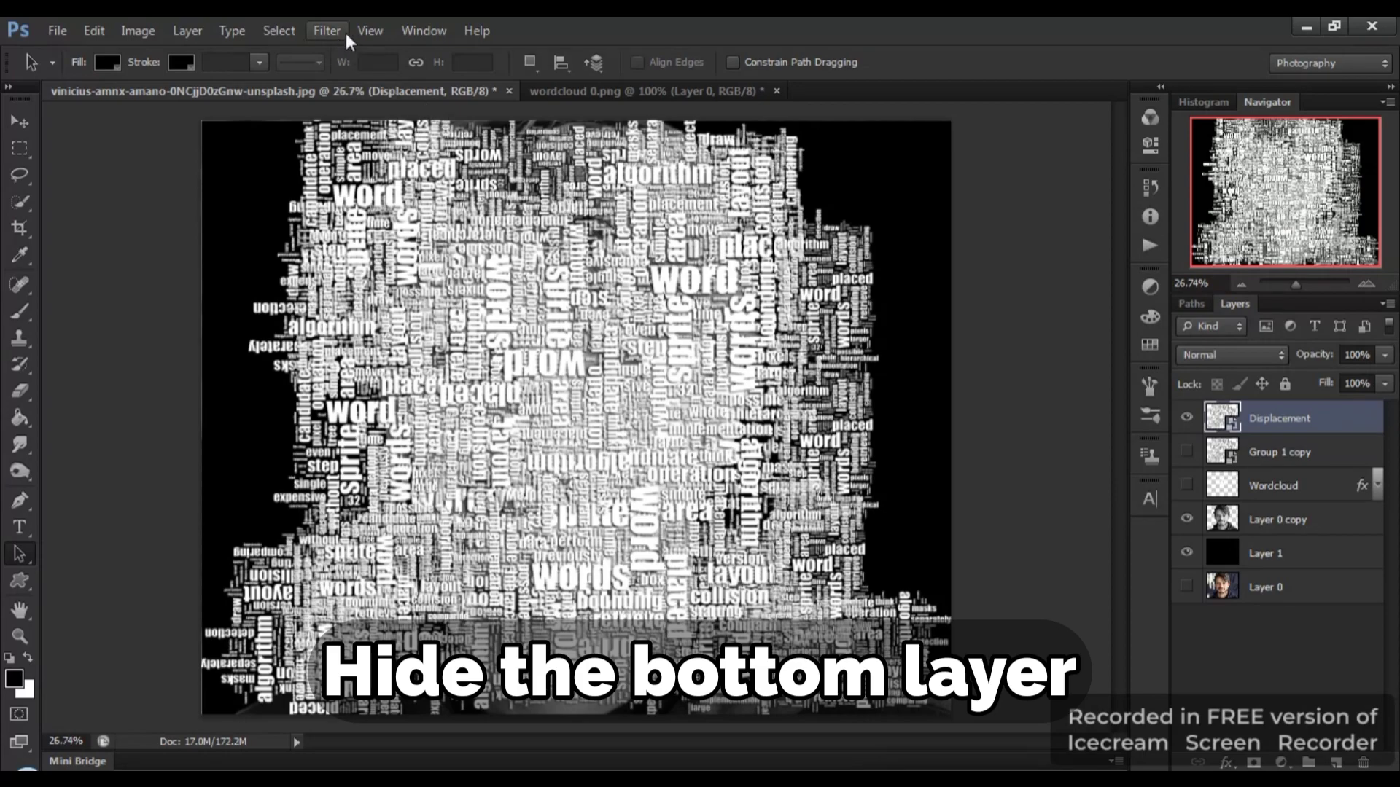
Apply the Displace filter to the Displacement layer with scales of 10, Stretch To Fit and Repeat Edge Pixels, using the Displacement PSD as map.
click(327, 30)
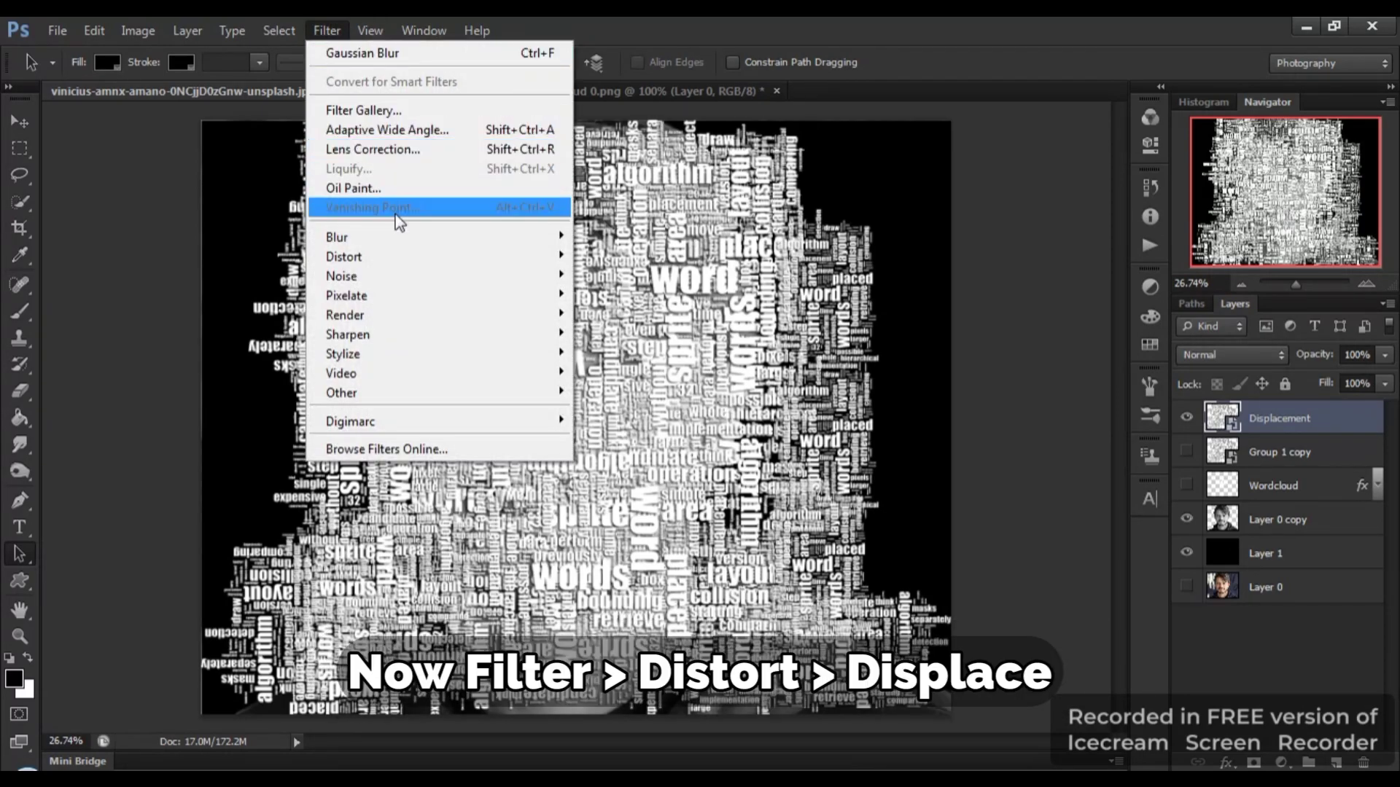
mouse_move(393, 257)
click(663, 257)
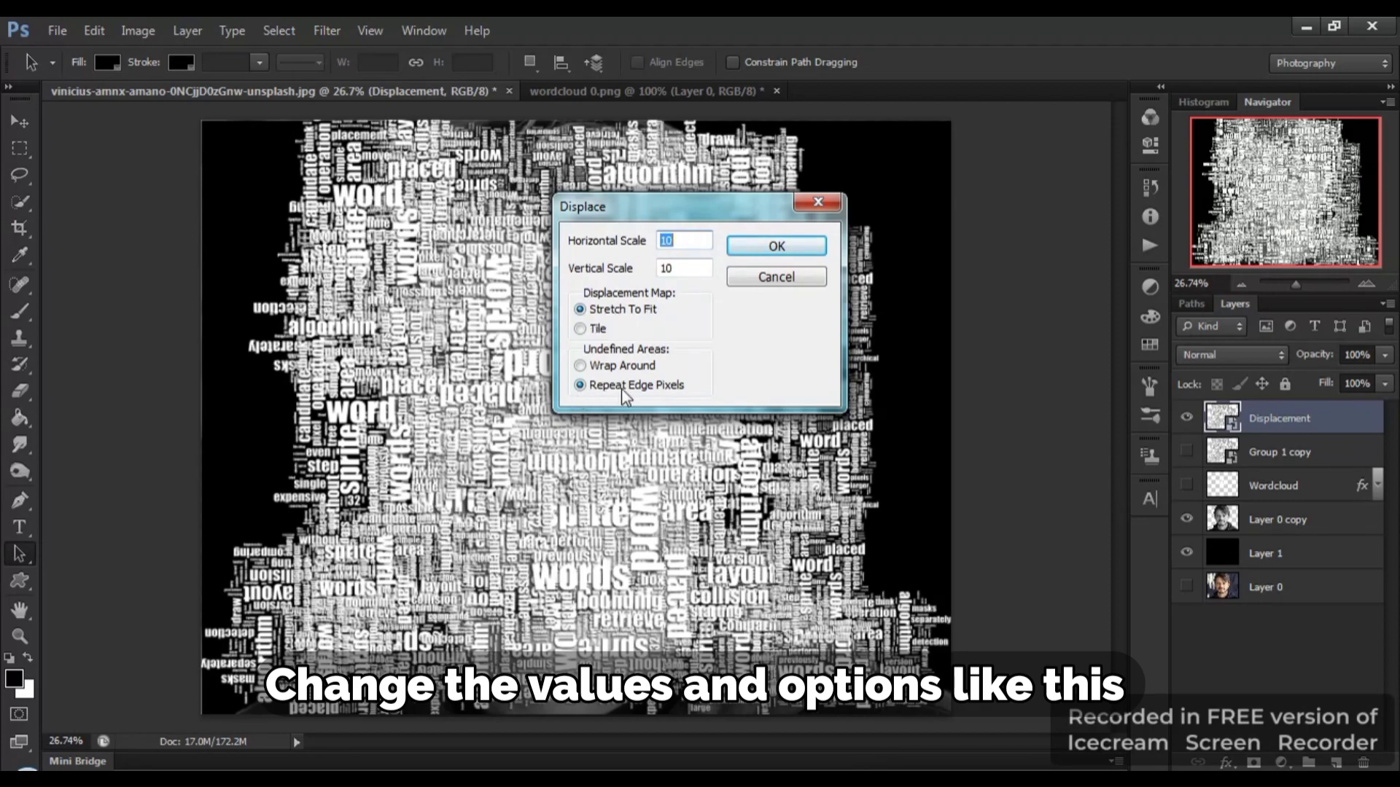
click(796, 248)
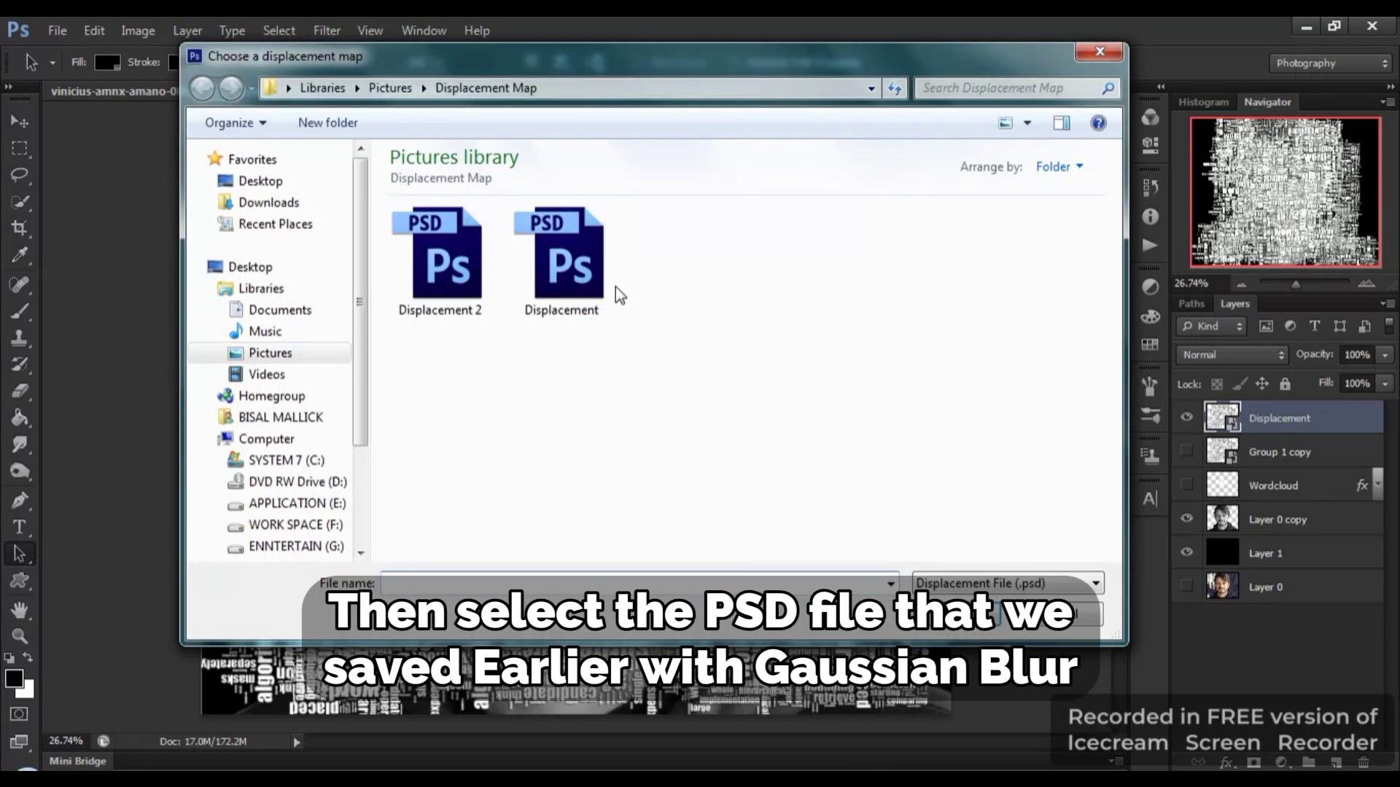
click(556, 276)
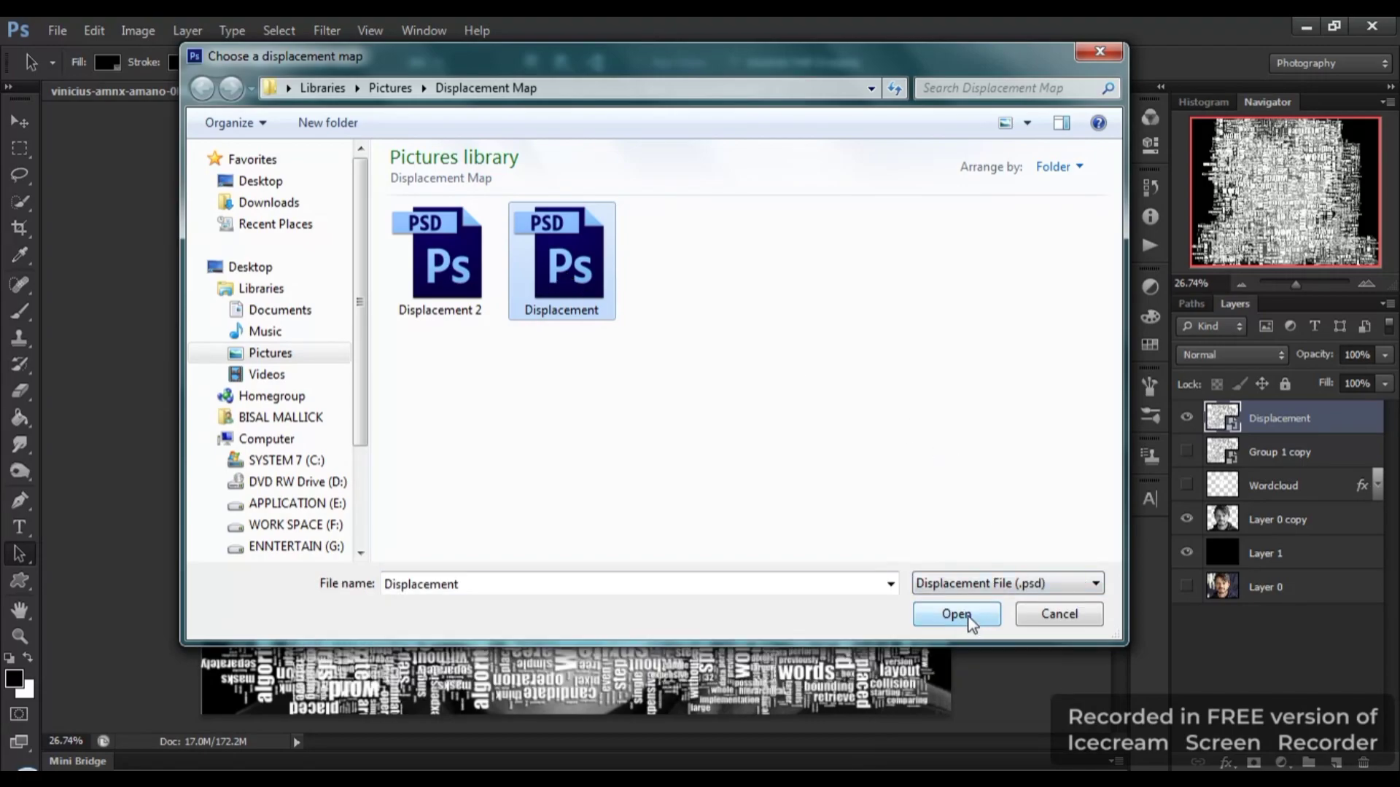
click(956, 615)
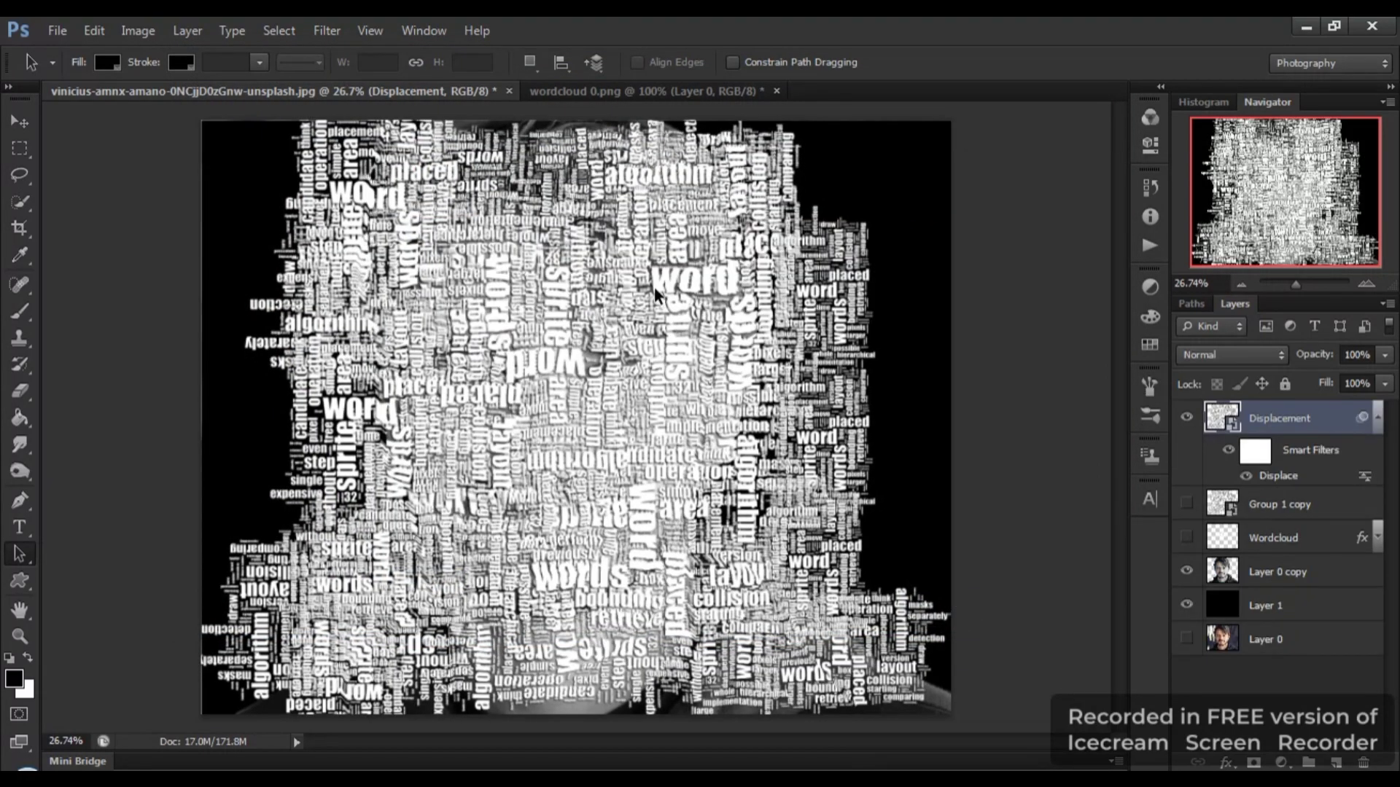
click(1377, 419)
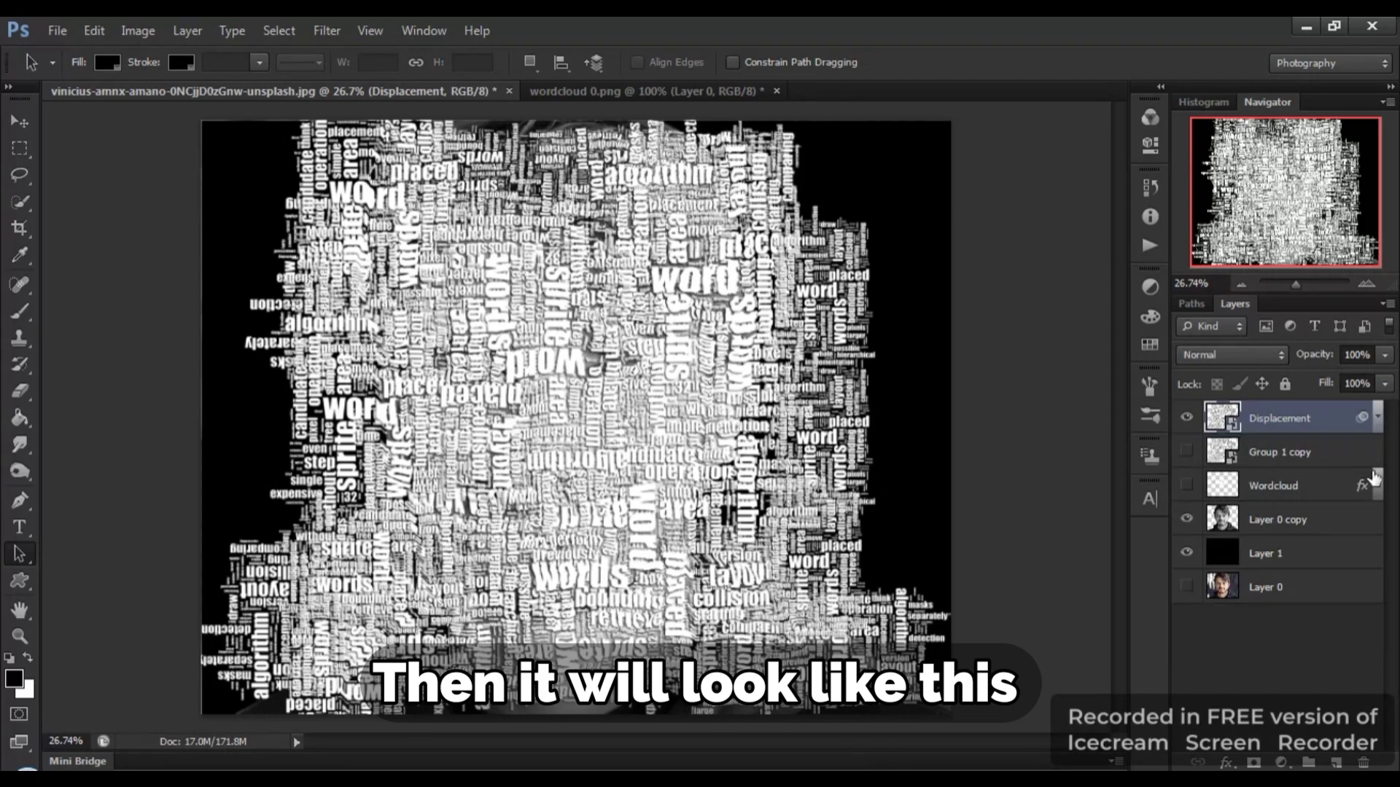
Hide the Displacement layer and mask the Layer 0 copy portrait with a selection loaded from its word shapes.
click(1186, 417)
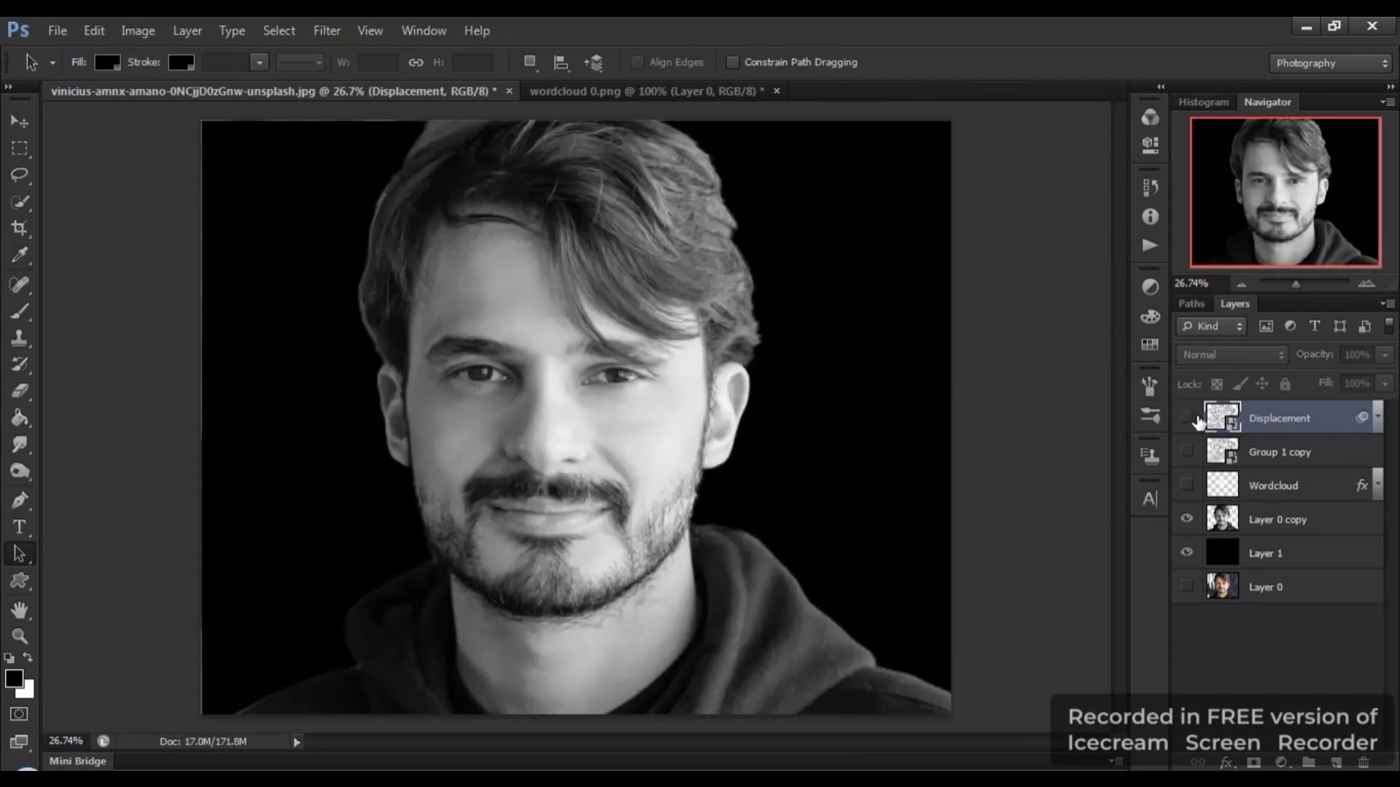
ctrl+click(1224, 419)
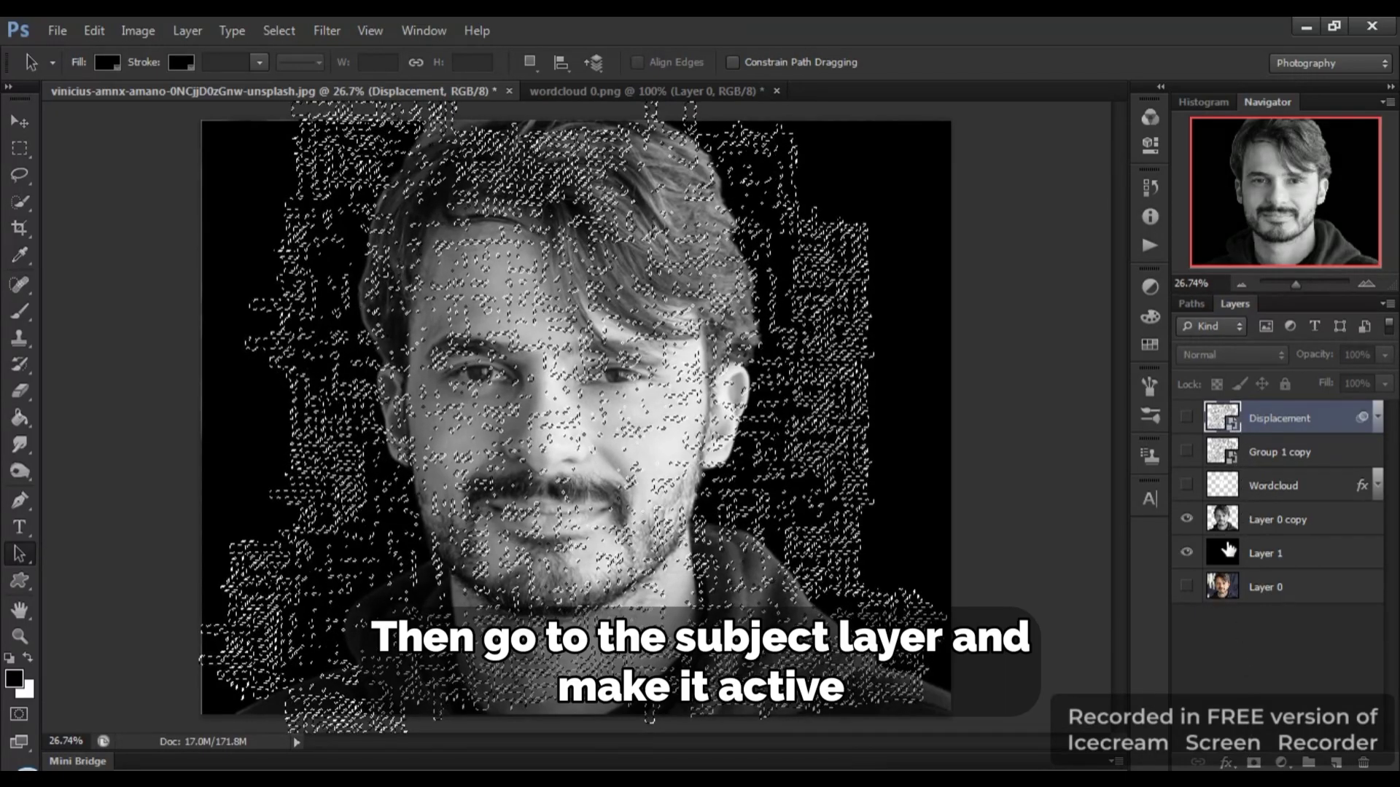
click(1259, 520)
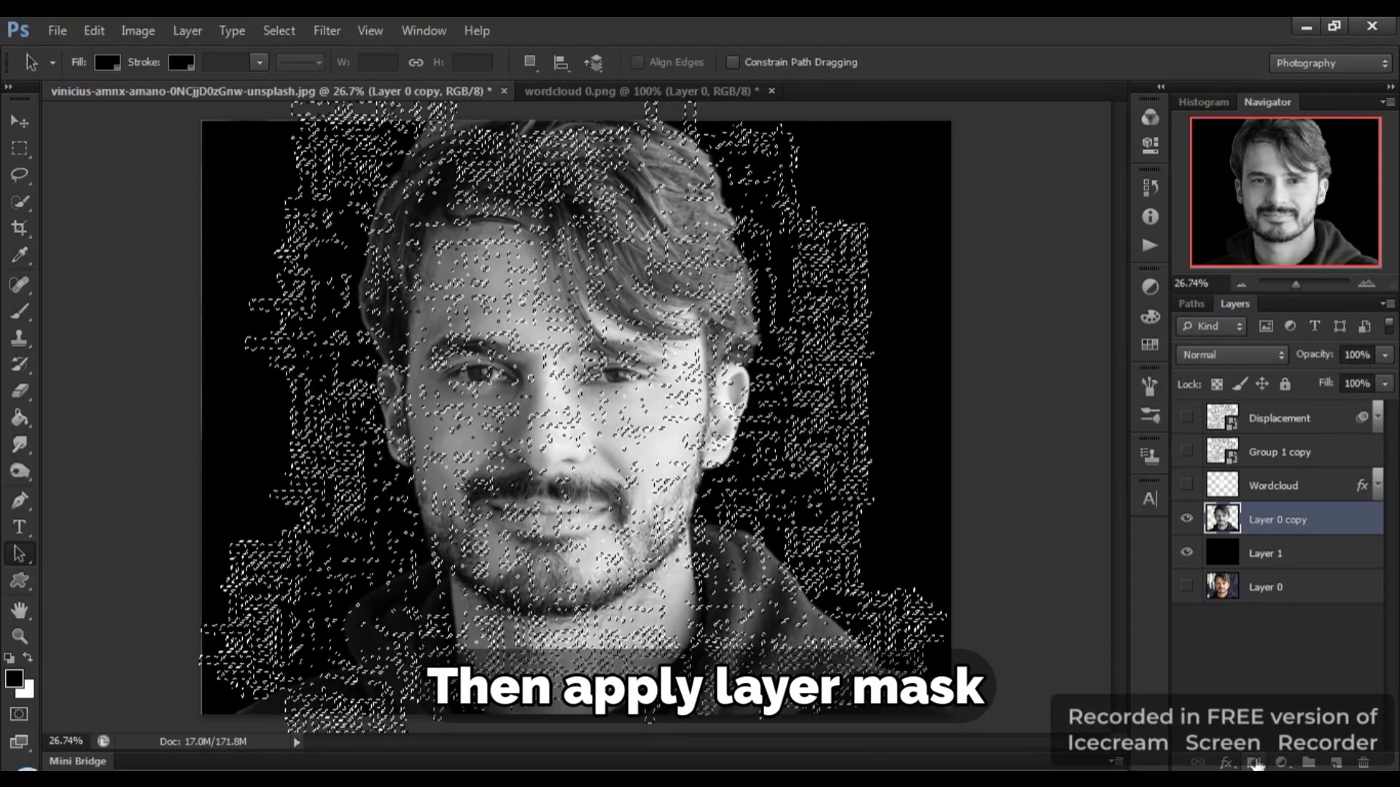
click(1254, 762)
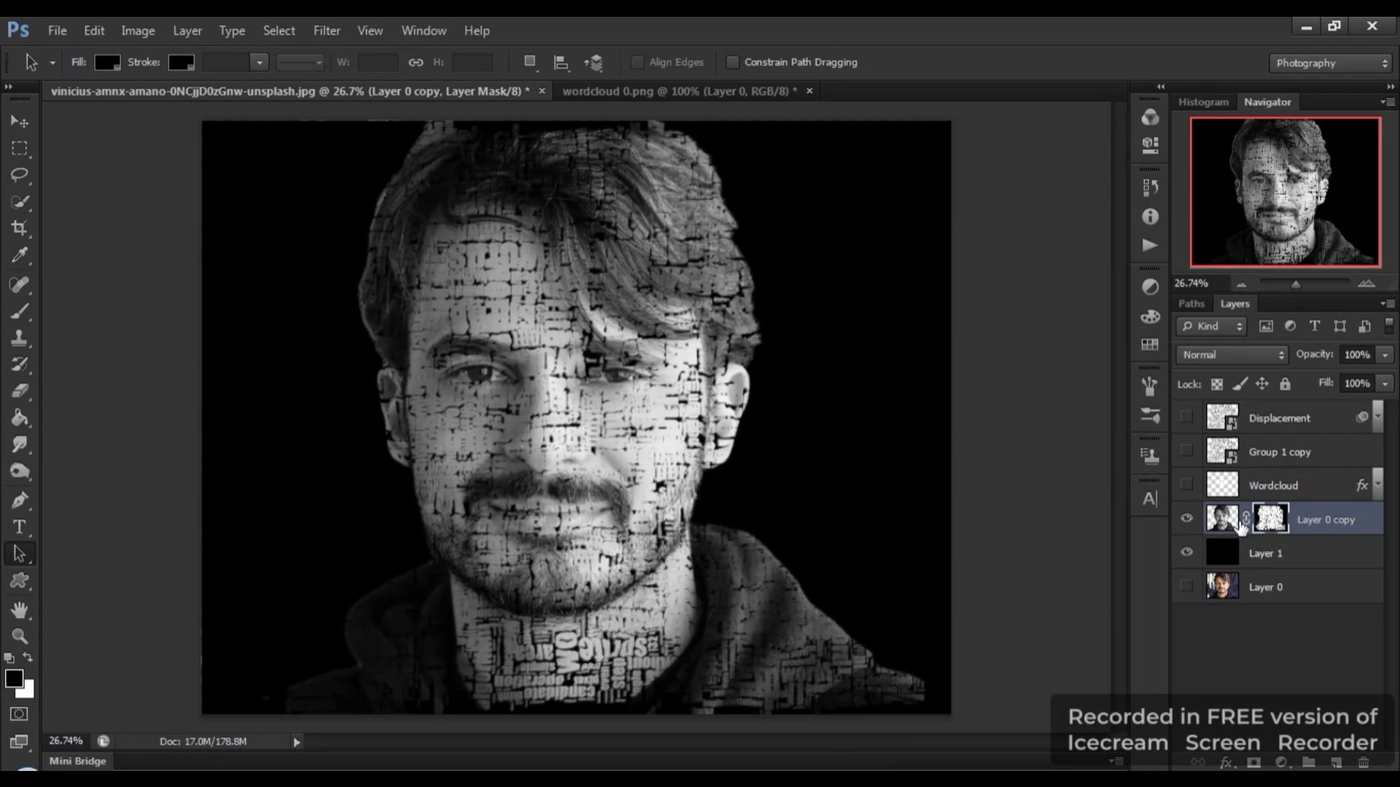
Stamp all visible layers into a merged layer placed at the top of the stack and hide the masked Layer 0 copy.
key(ctrl+shift+alt+e)
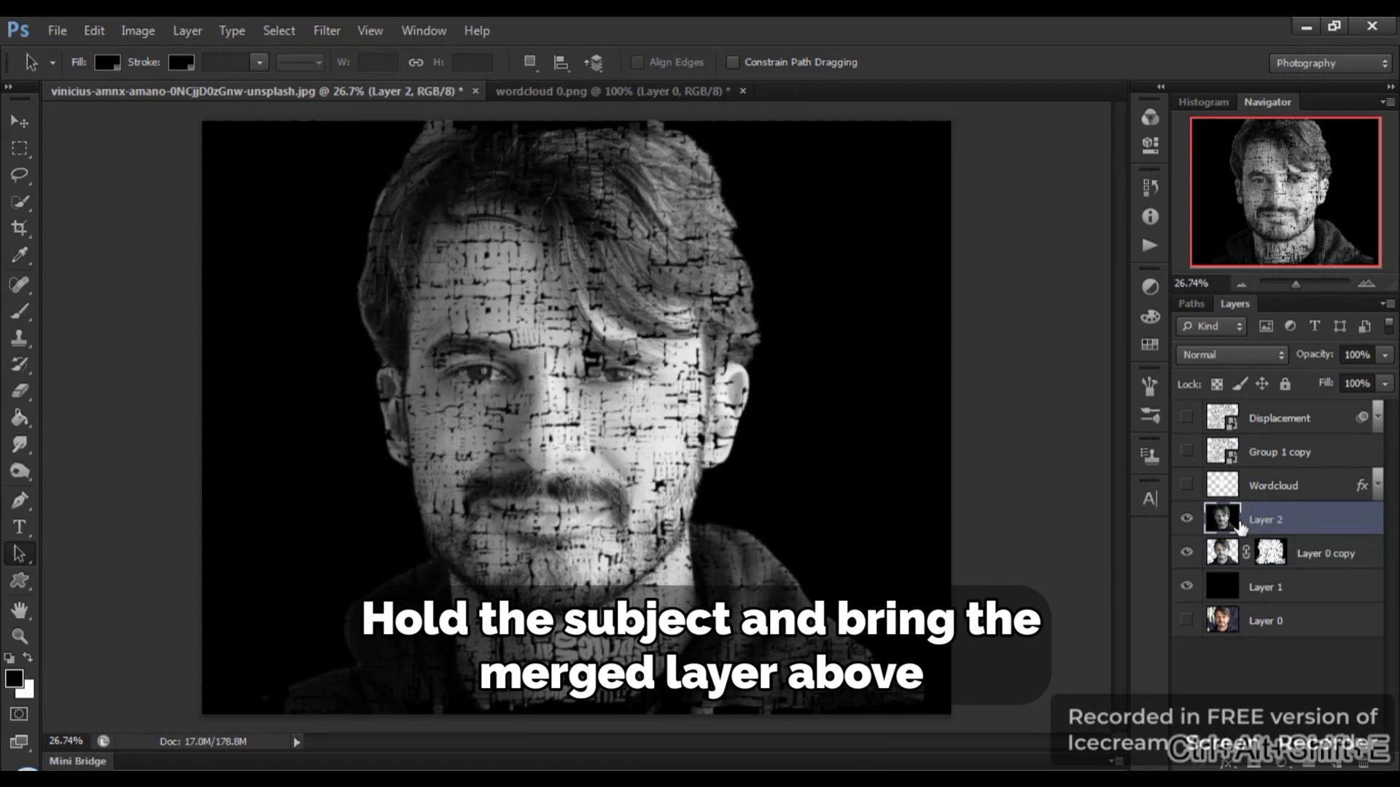
click(1186, 553)
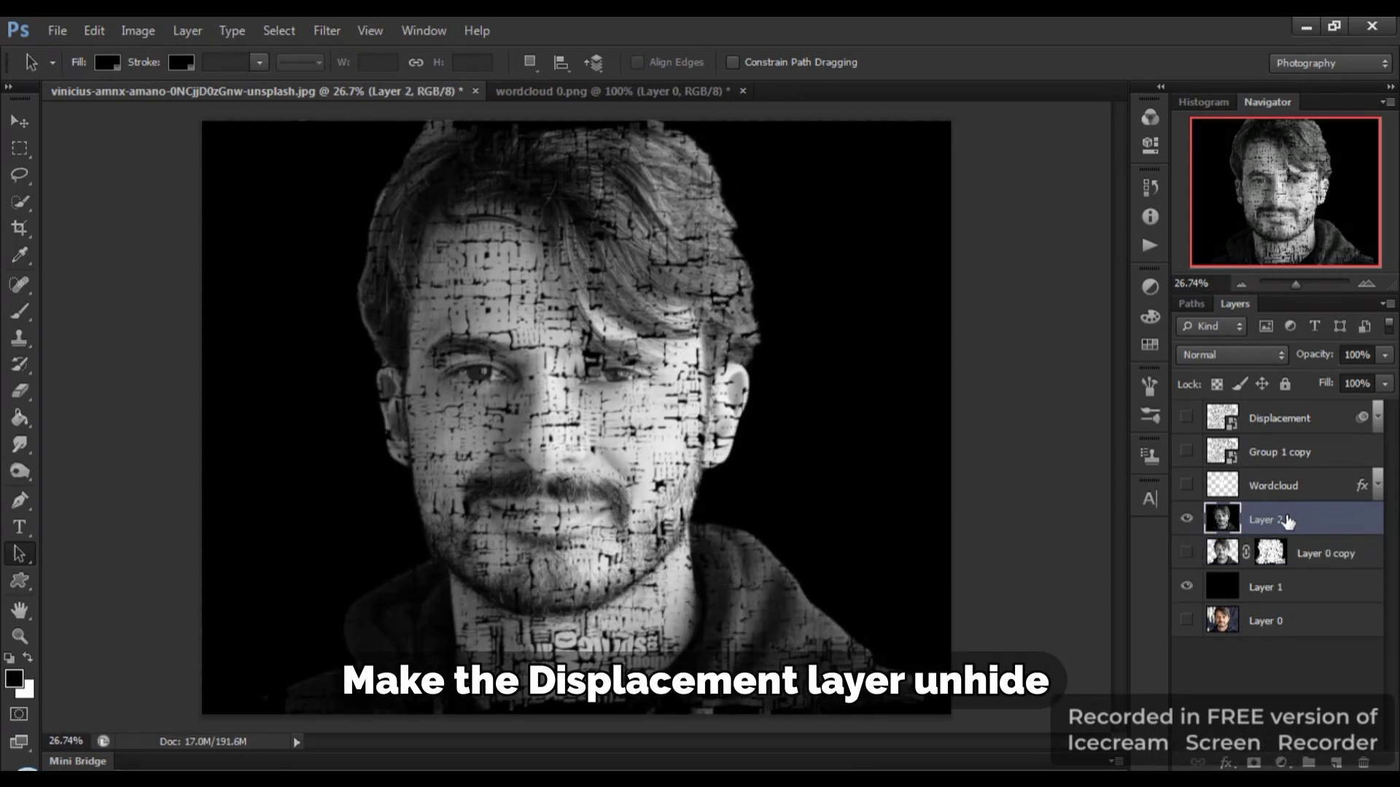
drag(1305, 523, 1283, 409)
Show the Displacement layer and set the merged portrait layer above it to the Linear Burn blend mode.
click(1186, 451)
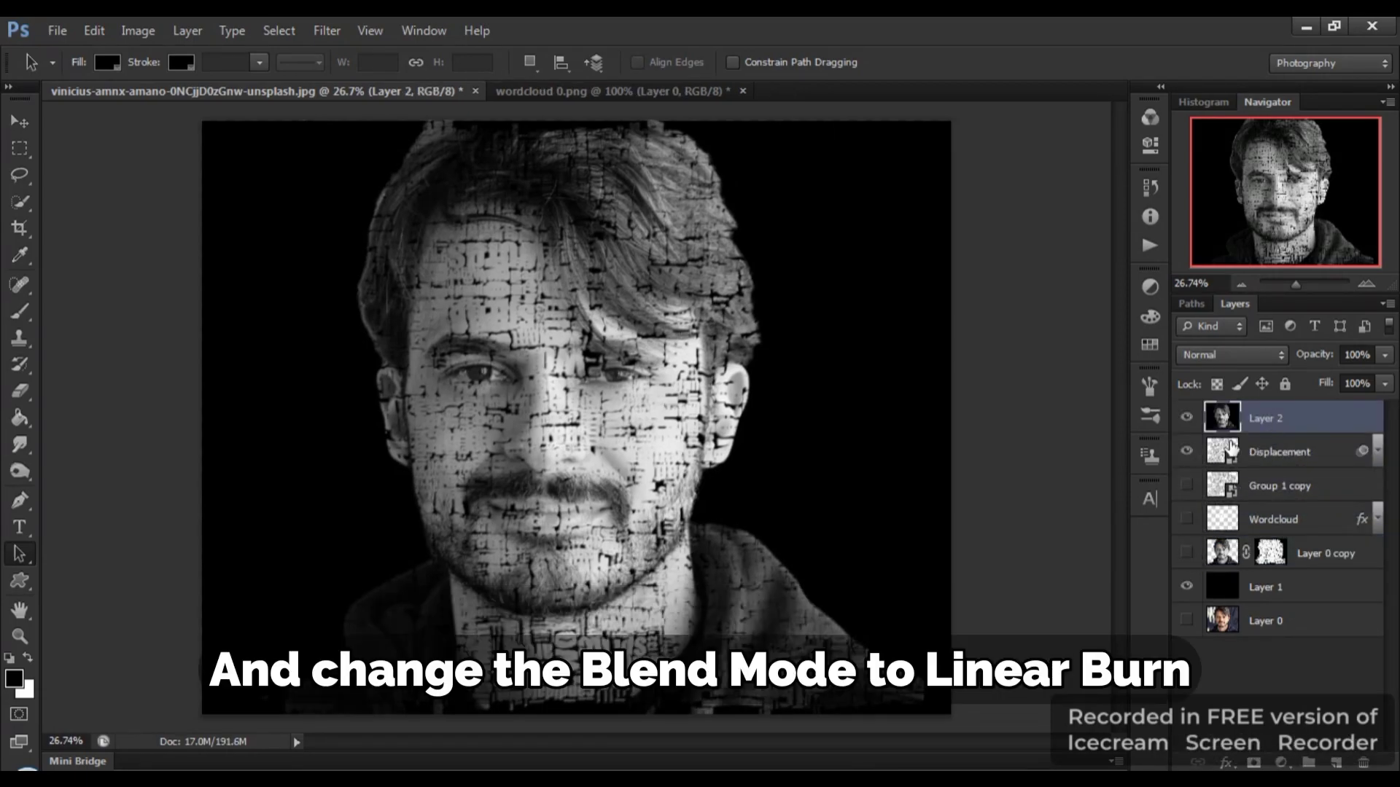
click(1270, 354)
click(1230, 124)
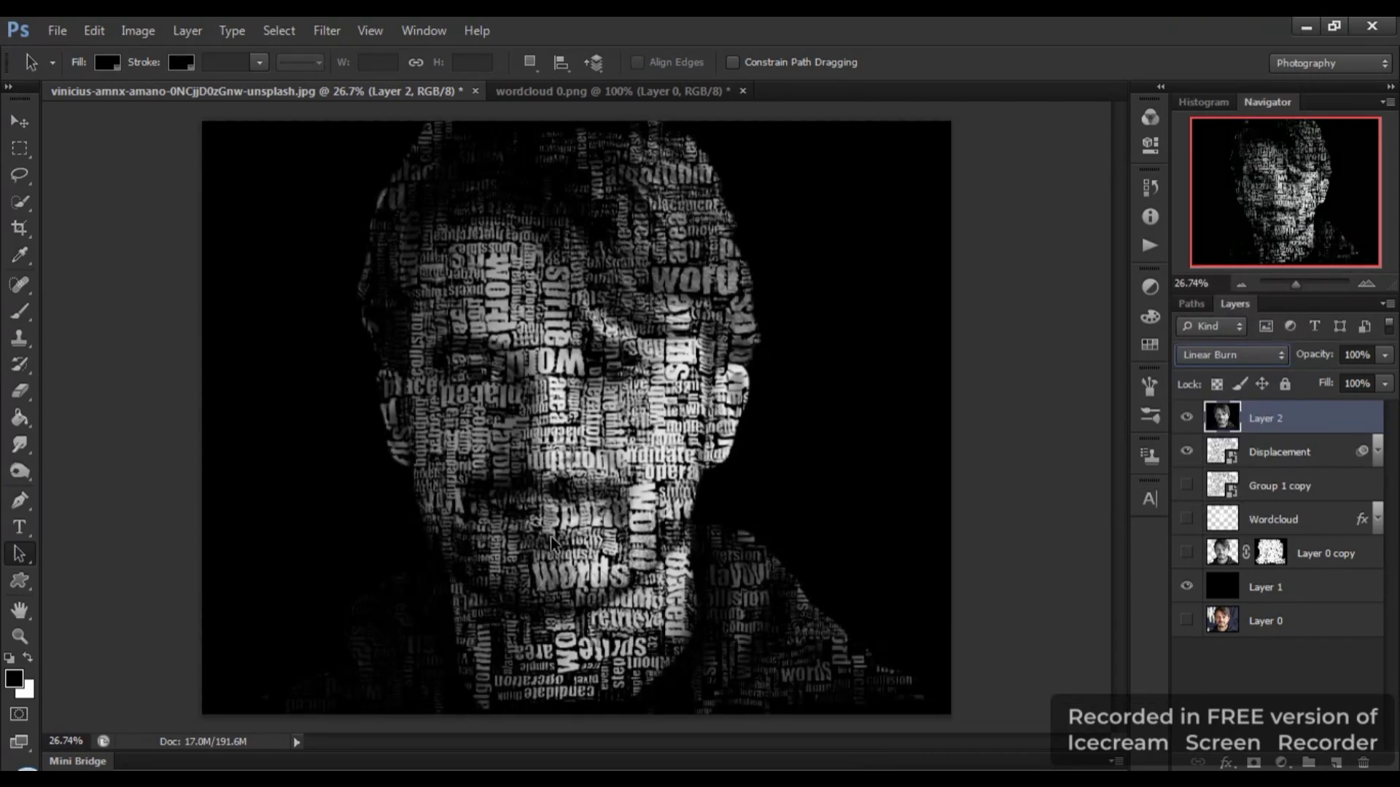
Show Group 1 copy at the top of the stack and add an inverted layer mask from the Layer 0 copy subject outline.
click(1187, 485)
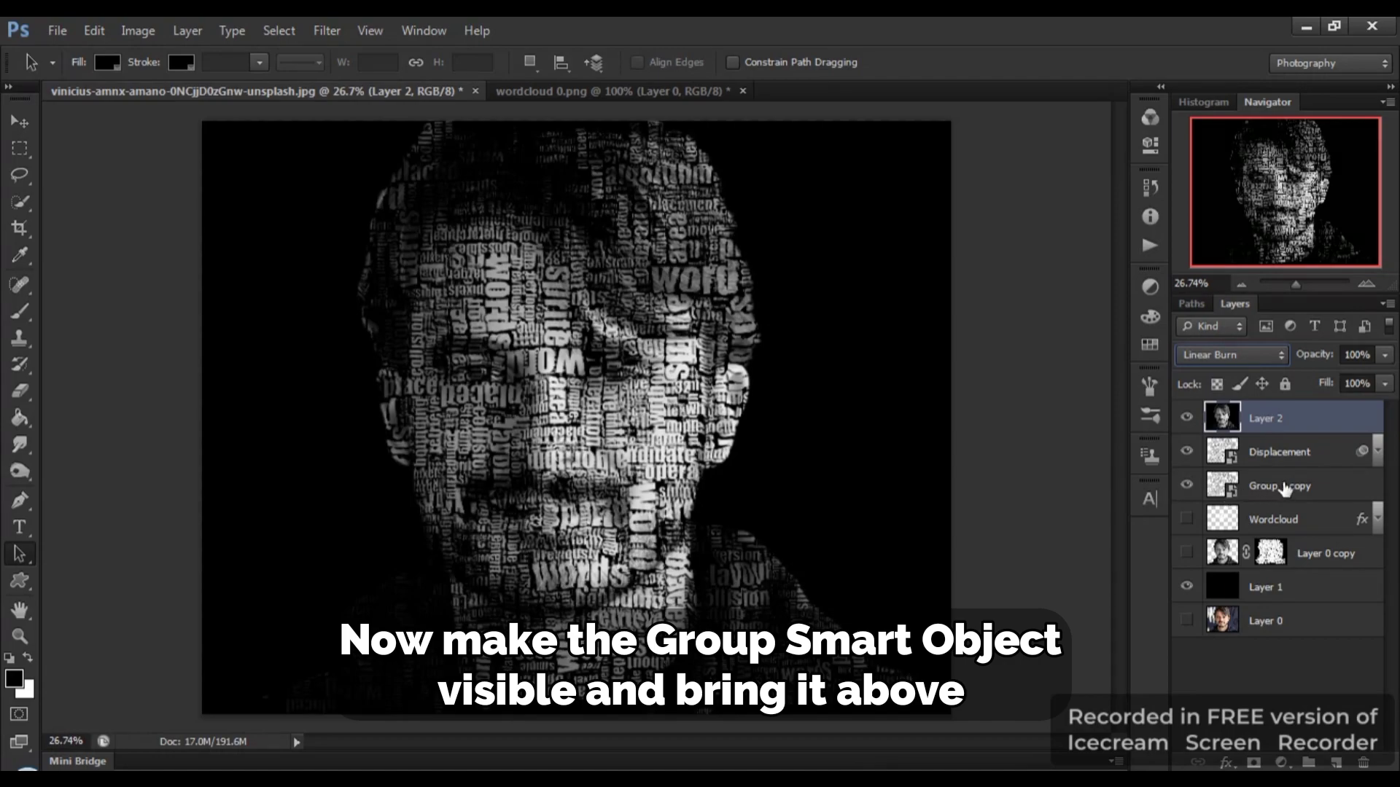
drag(1284, 488, 1281, 413)
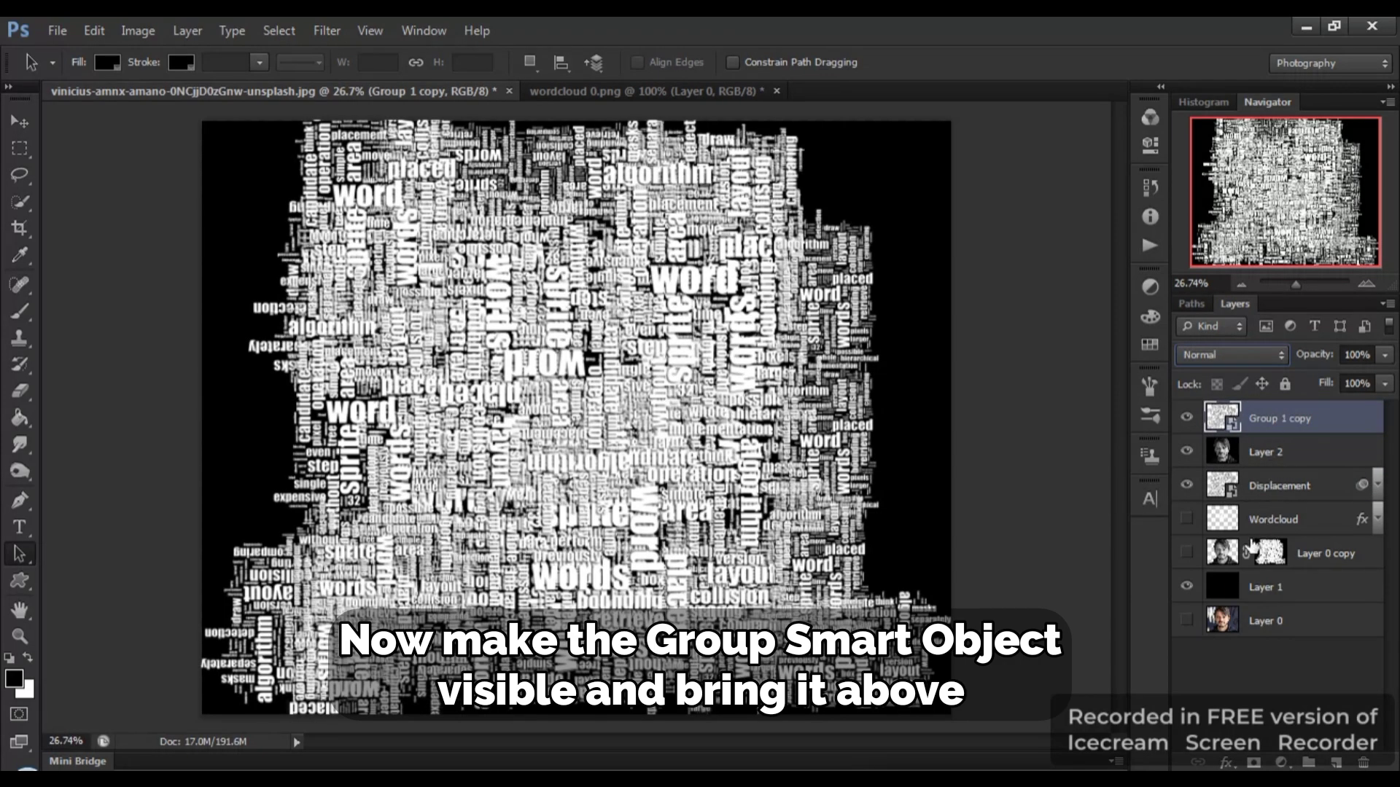
ctrl+click(1227, 558)
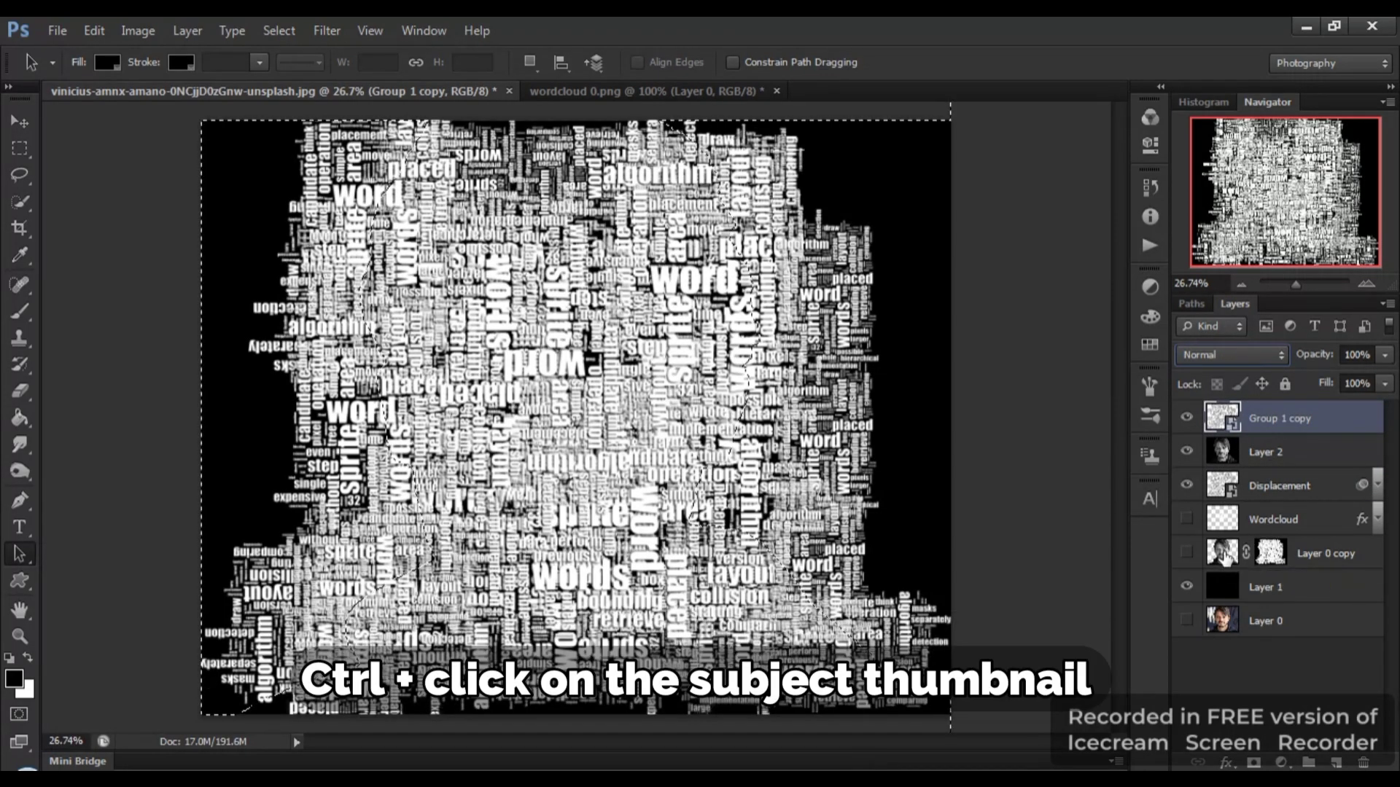
alt+click(1254, 762)
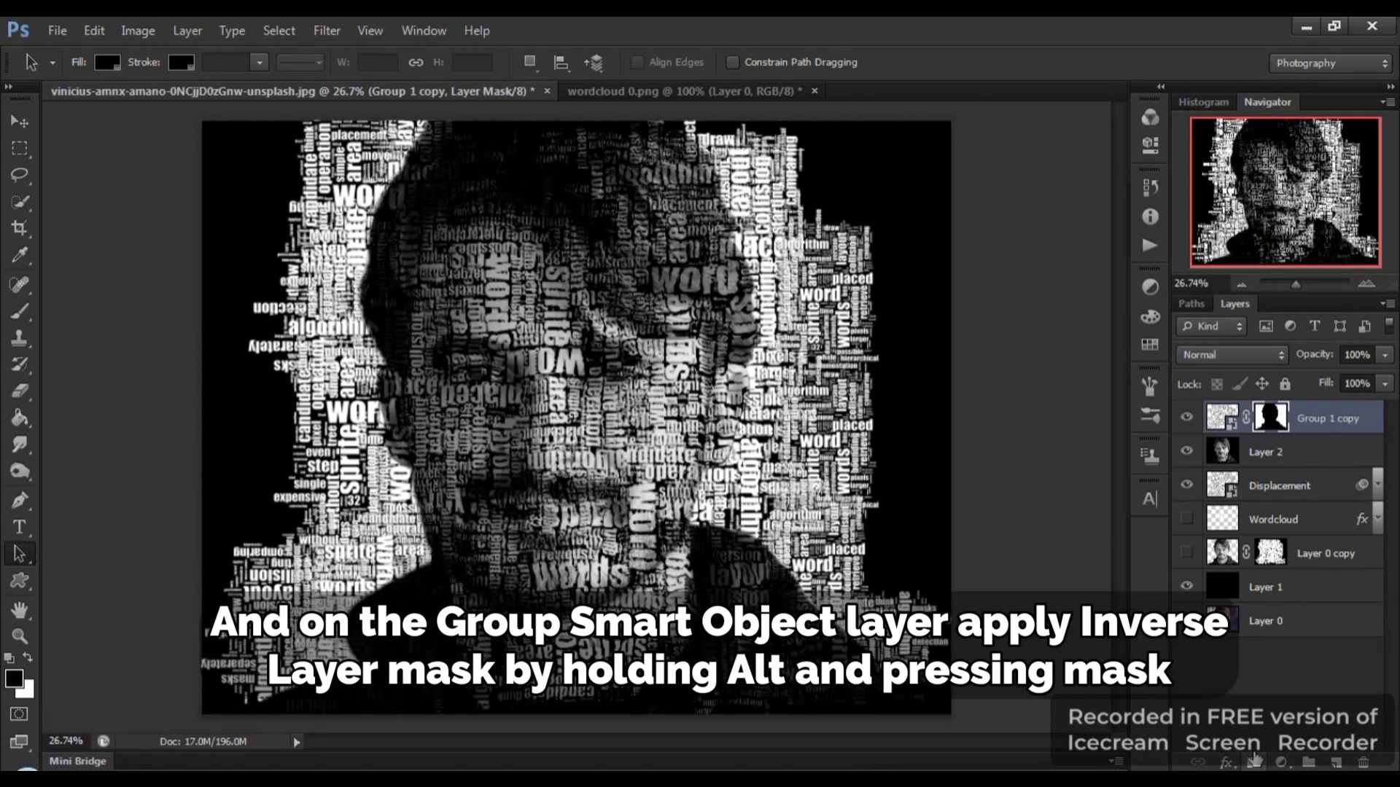
Unlink the mask from the Group 1 copy Smart Object and lower that layer's opacity to 17%.
click(1224, 418)
drag(1321, 358, 1235, 375)
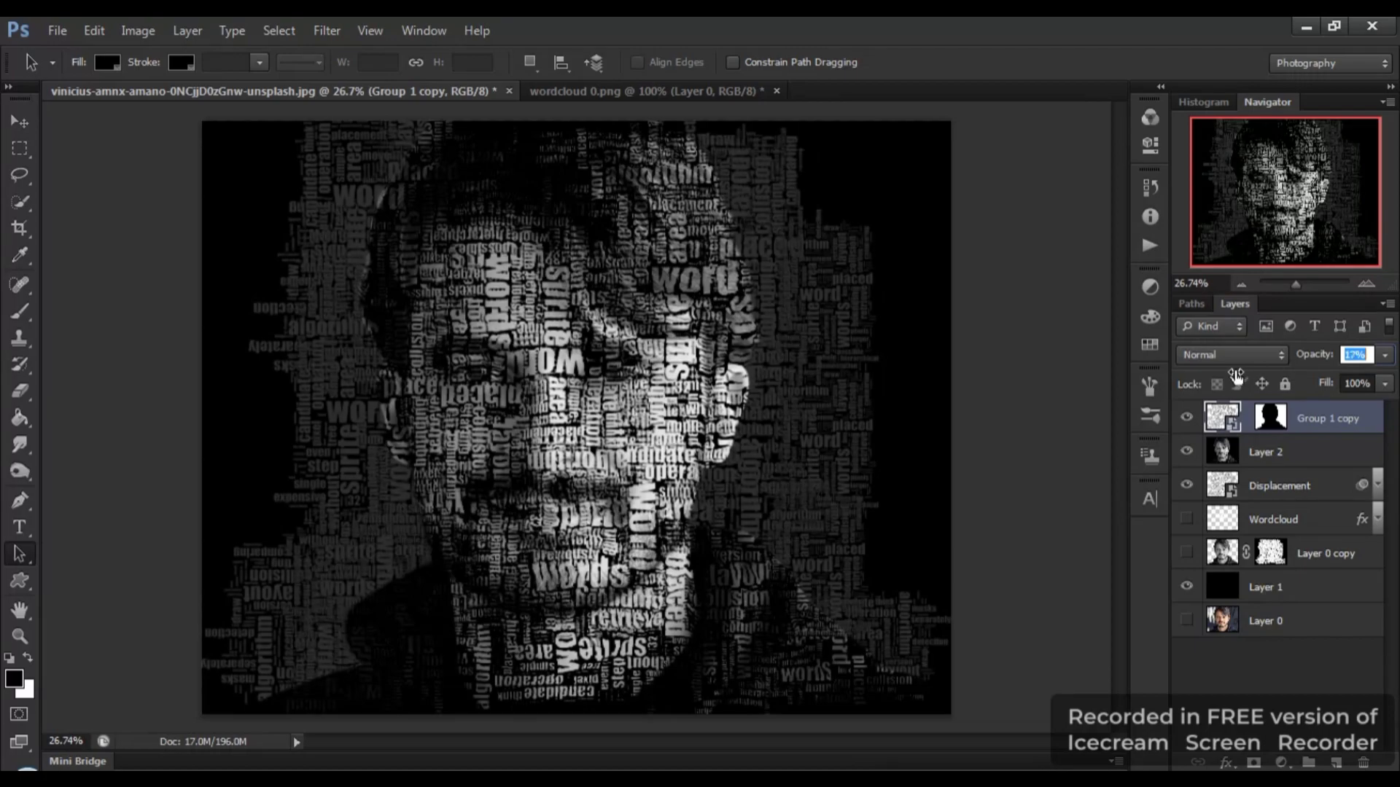
click(1337, 668)
Scale the Group 1 copy word cloud down proportionally about its centre to 84.62%, without scaling its mask.
click(1219, 419)
key(ctrl+t)
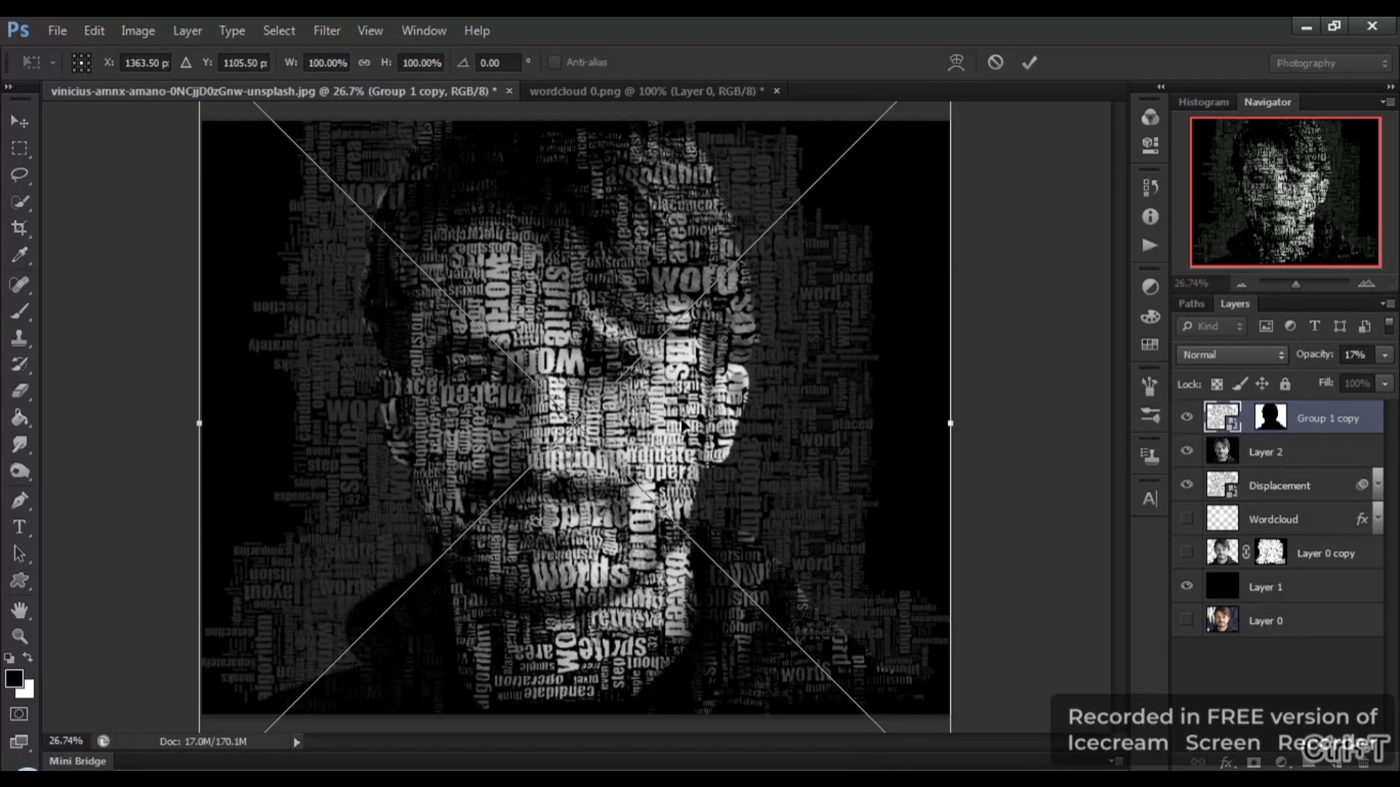
scroll(684, 426, down, 2)
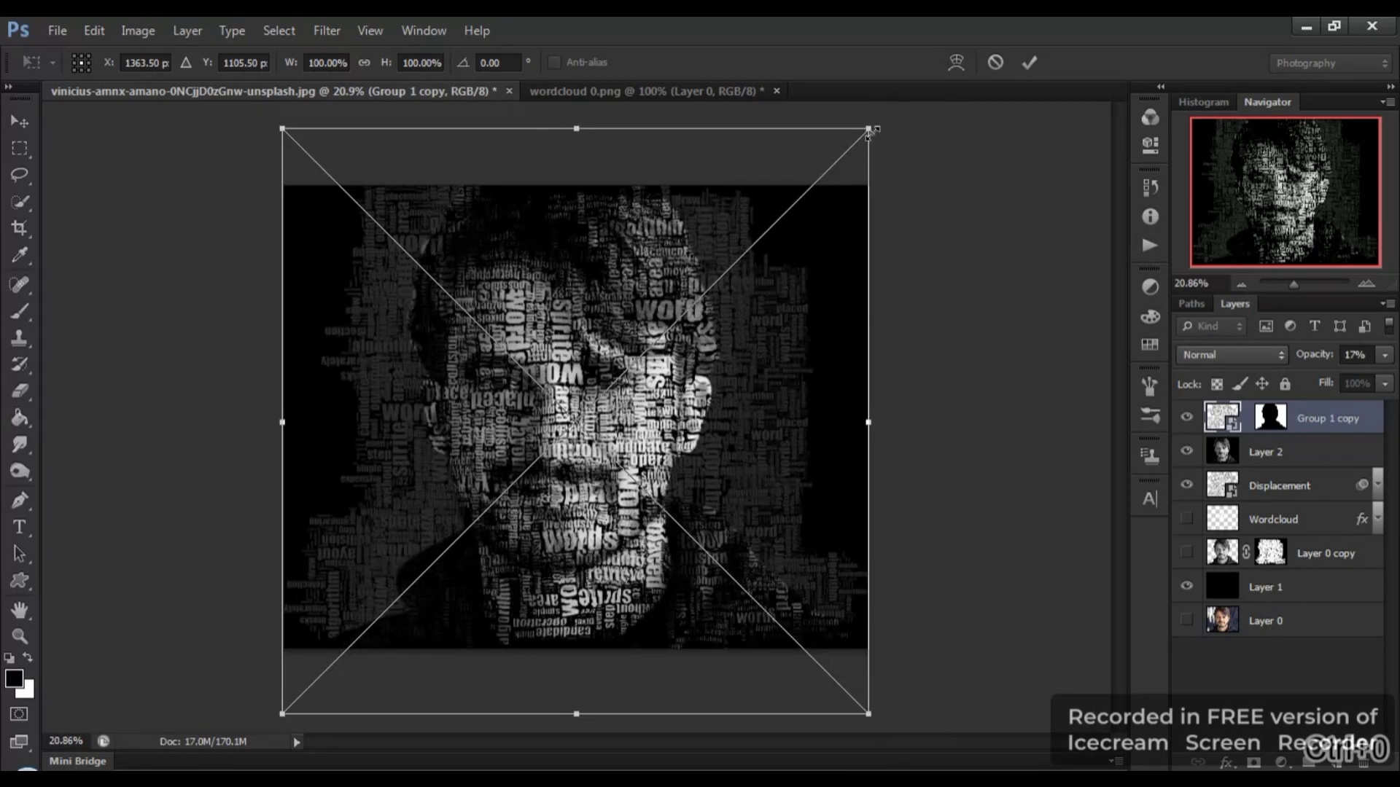
drag(868, 130, 833, 186)
key(Return)
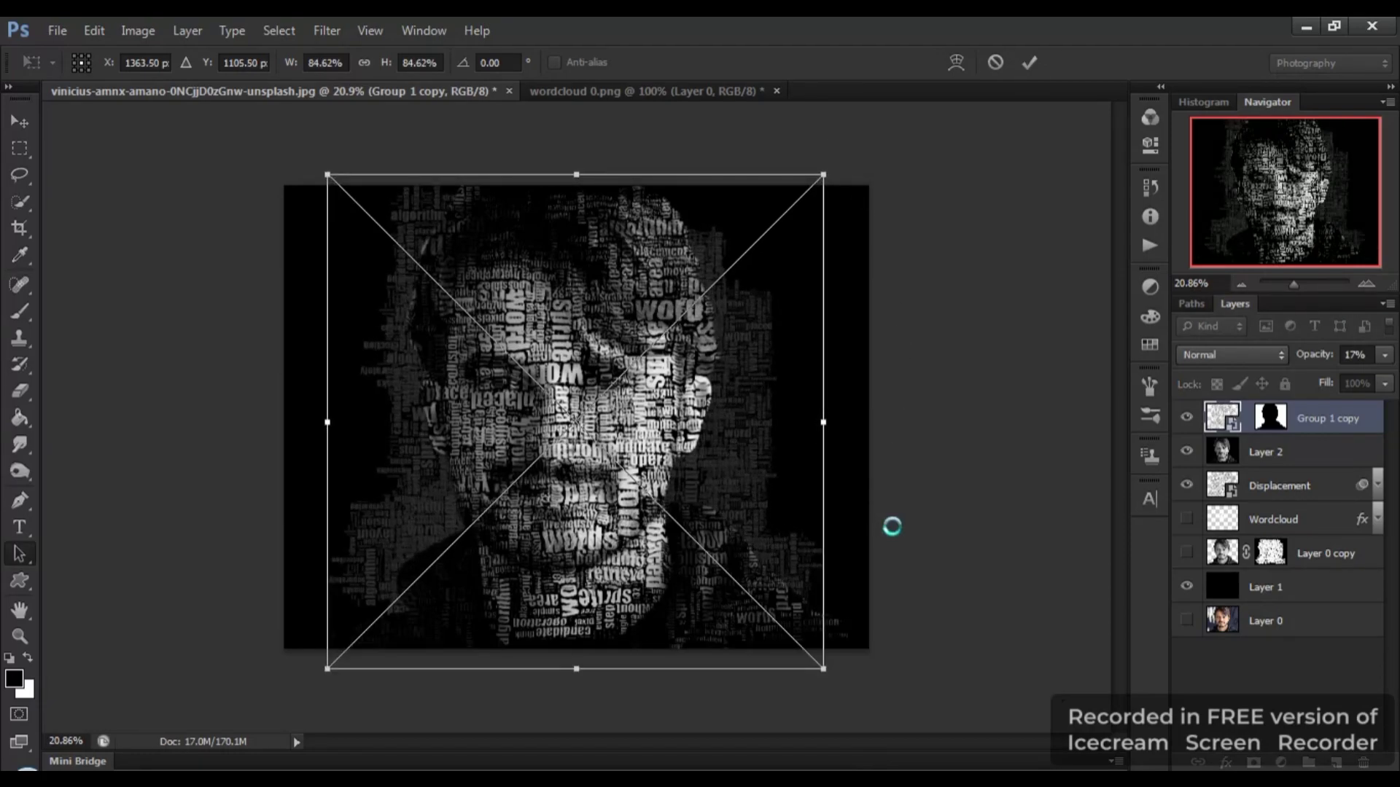
scroll(891, 525, up, 1)
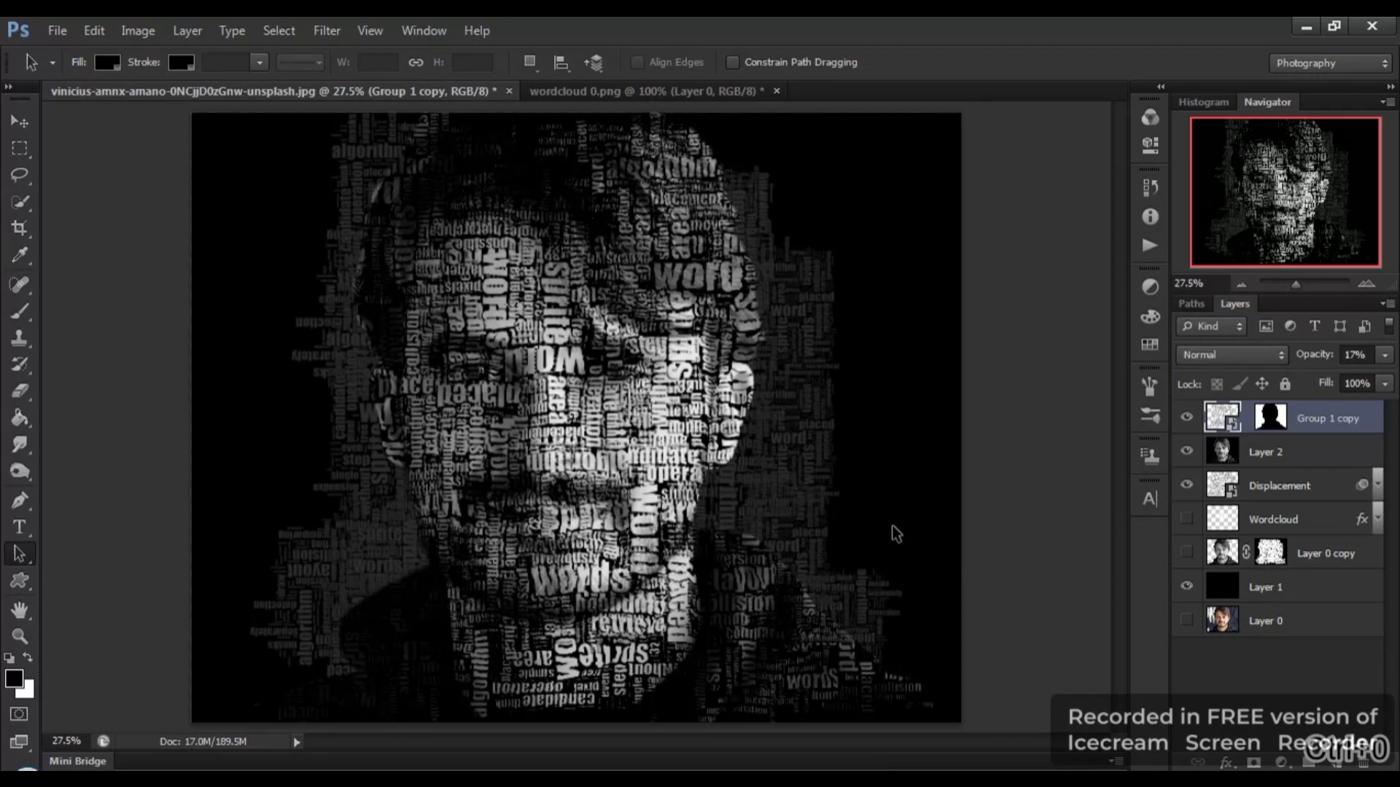
Reduce the opacity of the Group 1 copy background words to 8%.
click(1384, 355)
drag(1306, 379, 1290, 388)
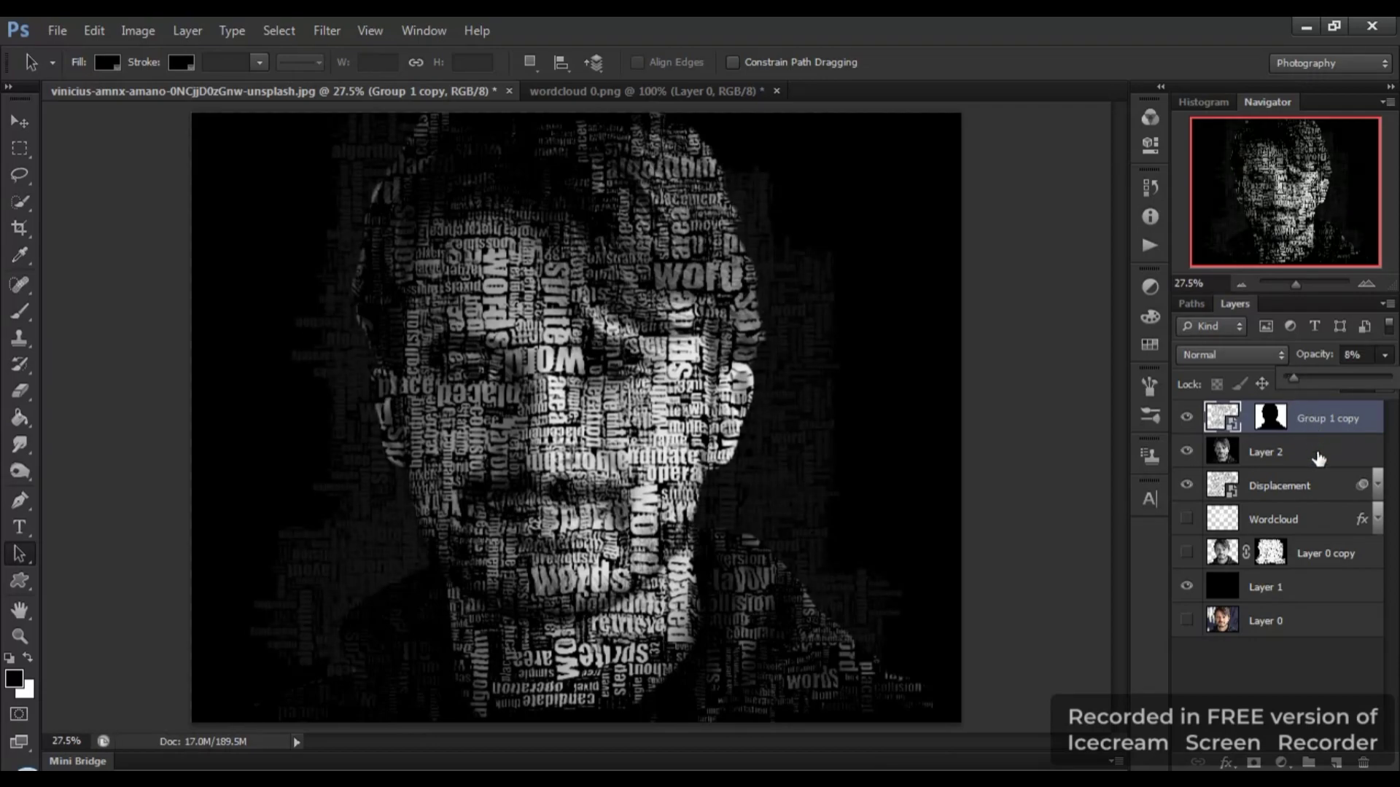
click(1390, 352)
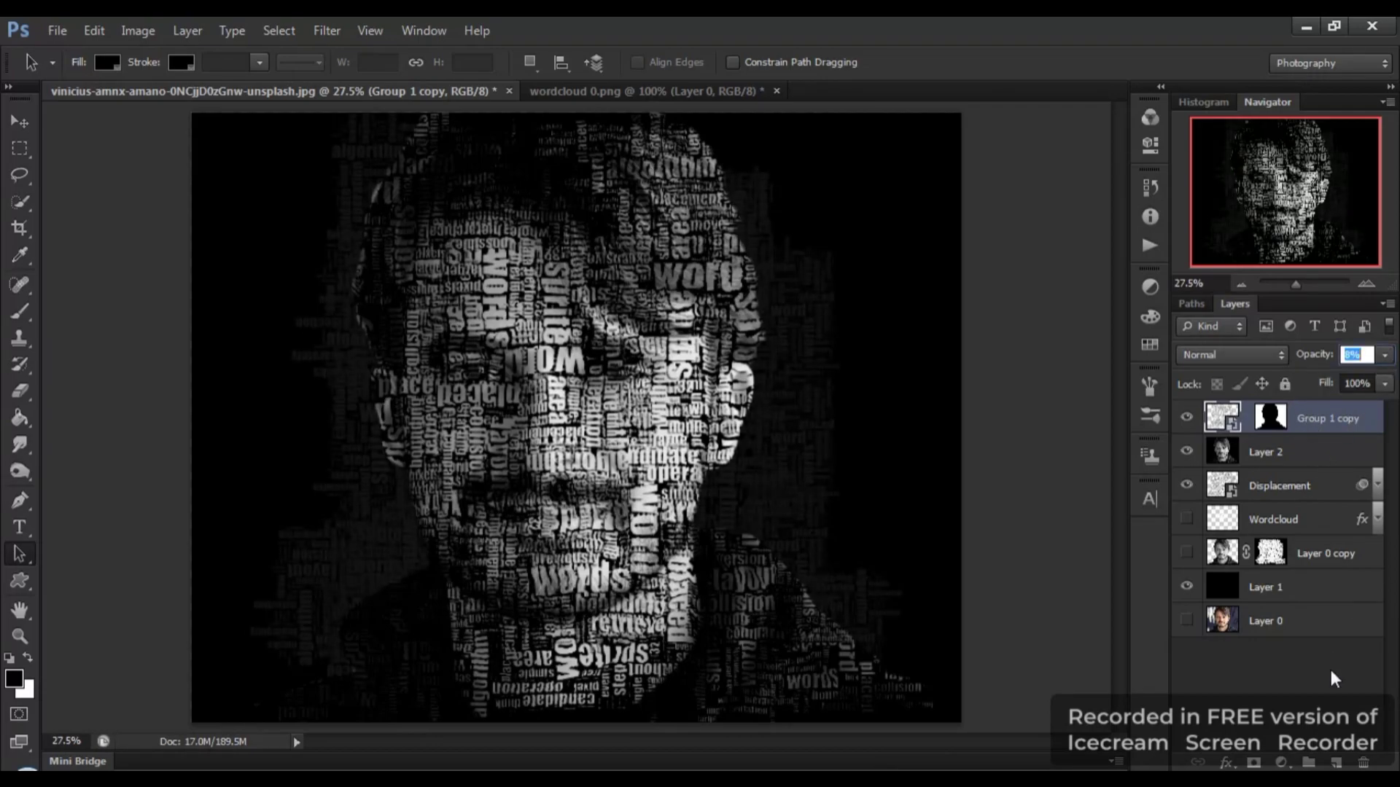
key(Return)
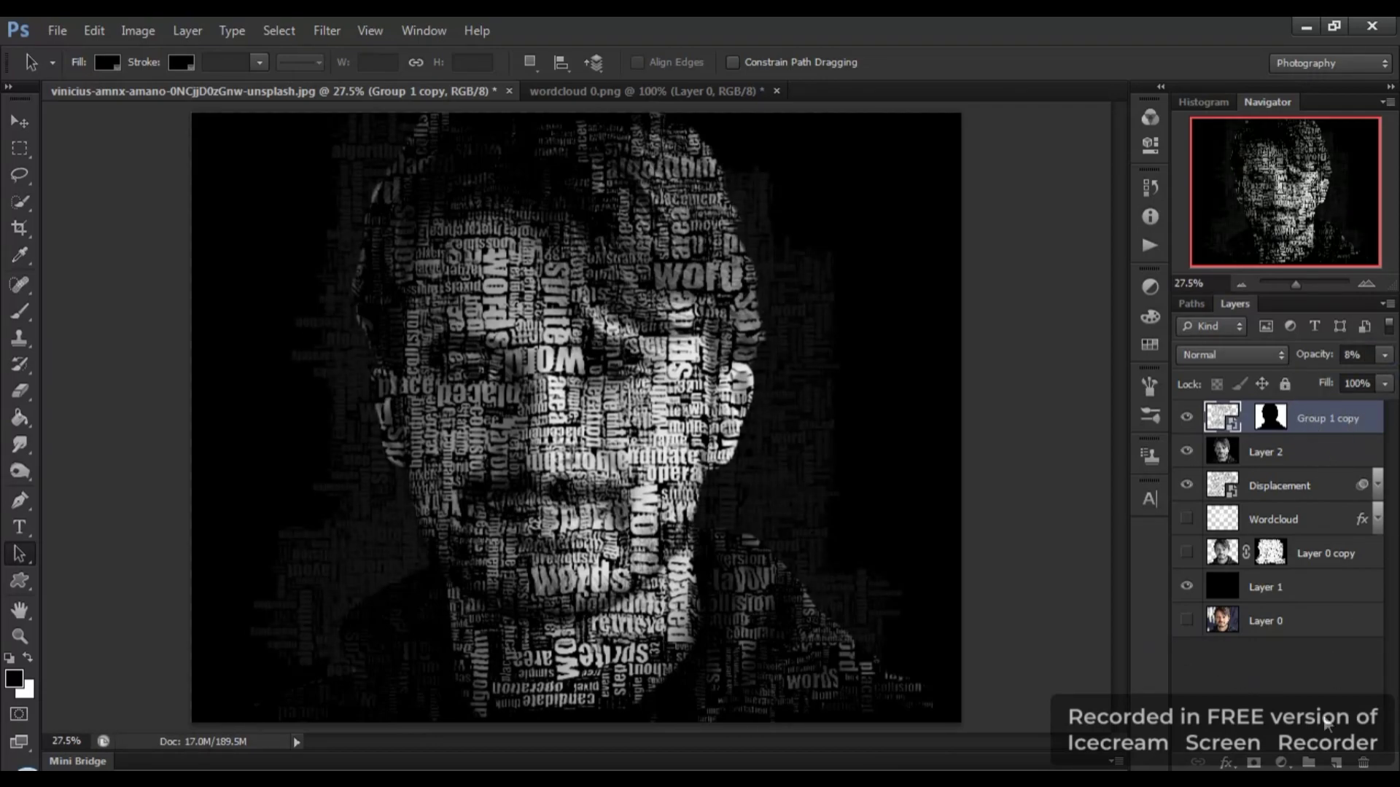
Add a Color Lookup adjustment layer above everything using the Candlelight.CUBE 3D LUT.
click(1281, 762)
click(1234, 615)
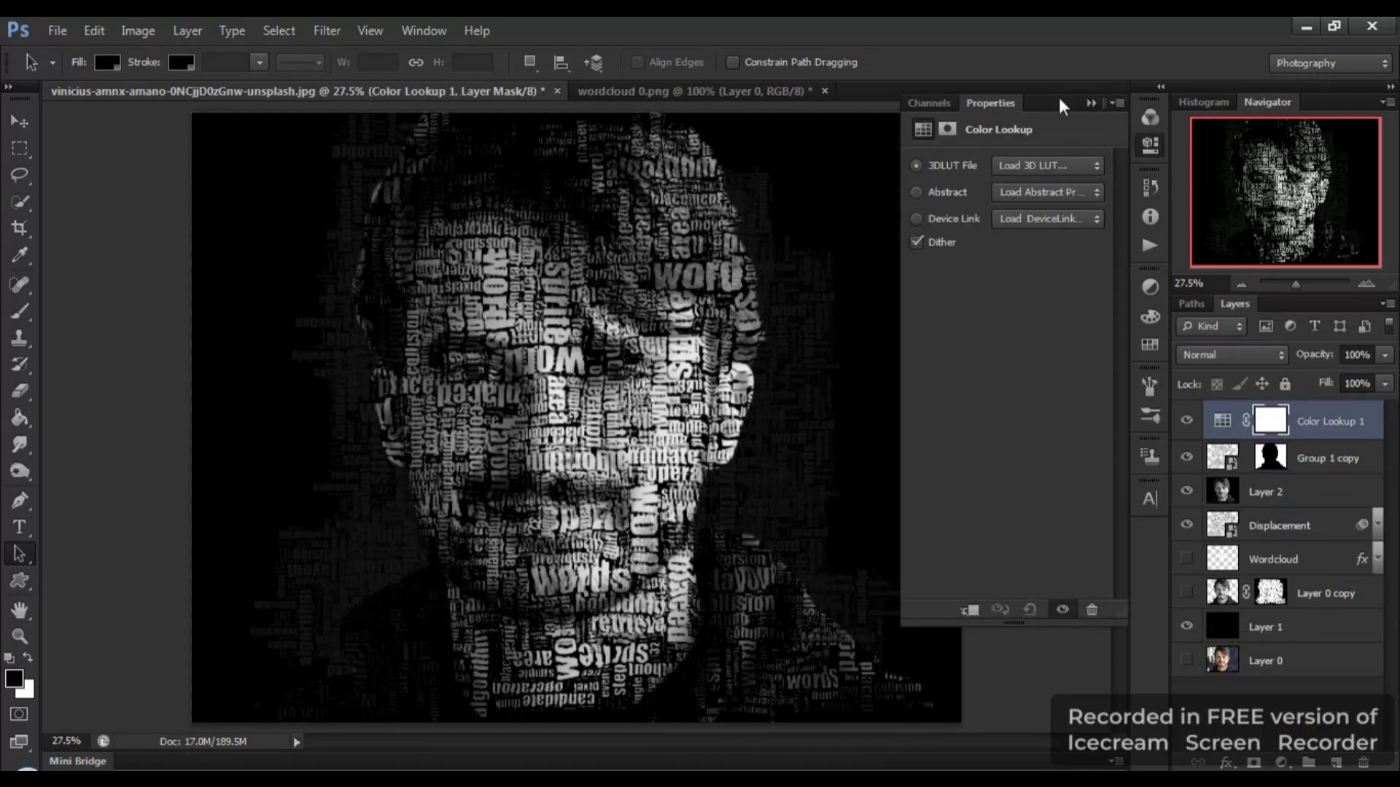
click(1073, 164)
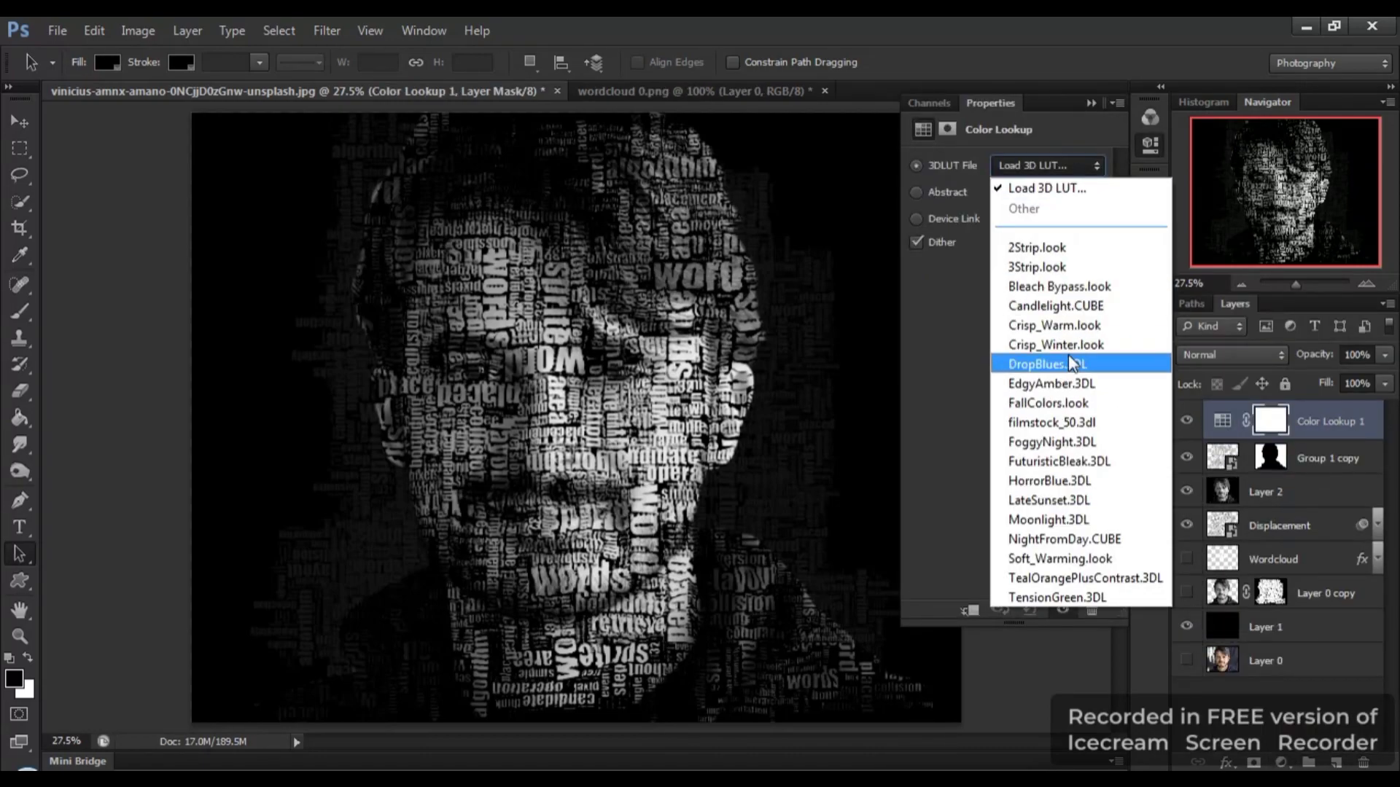
click(1069, 303)
click(1152, 141)
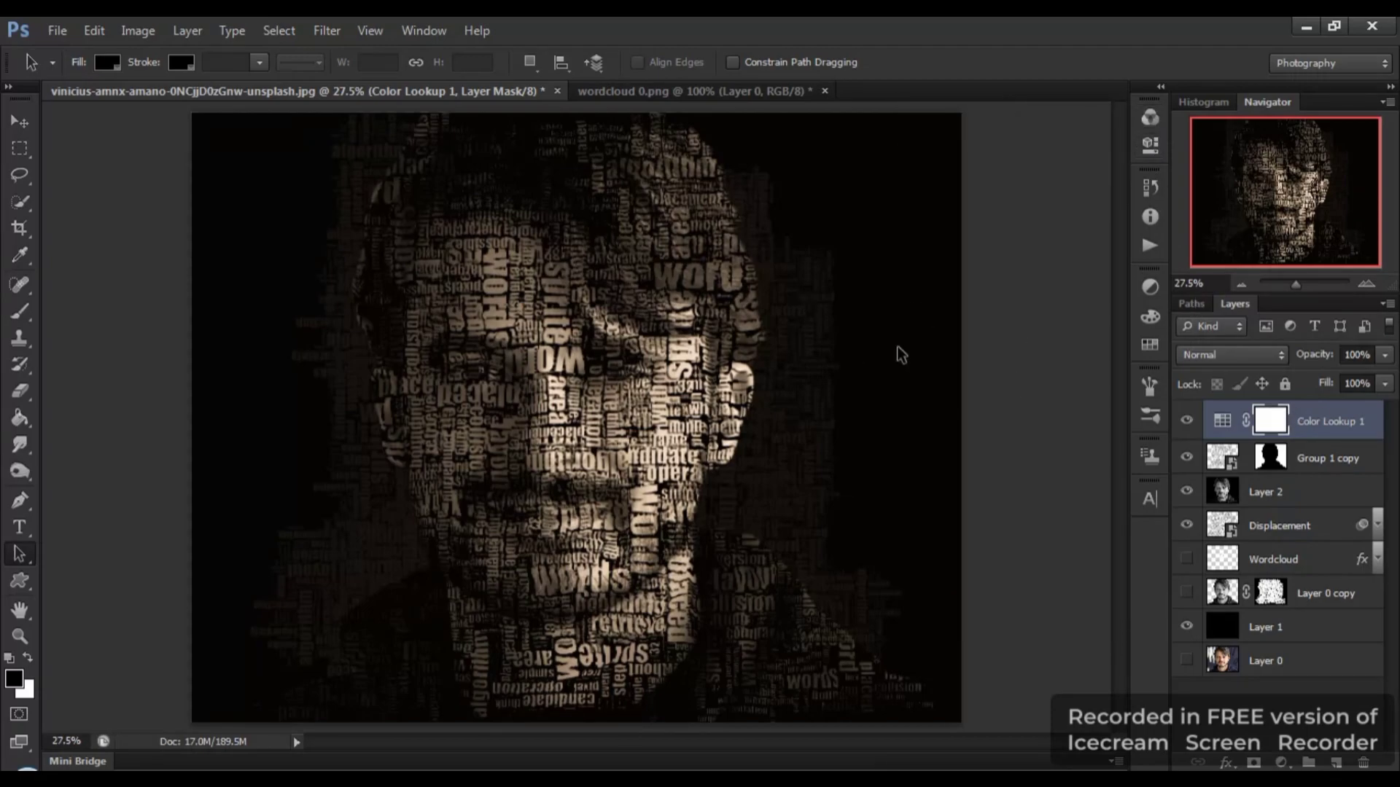